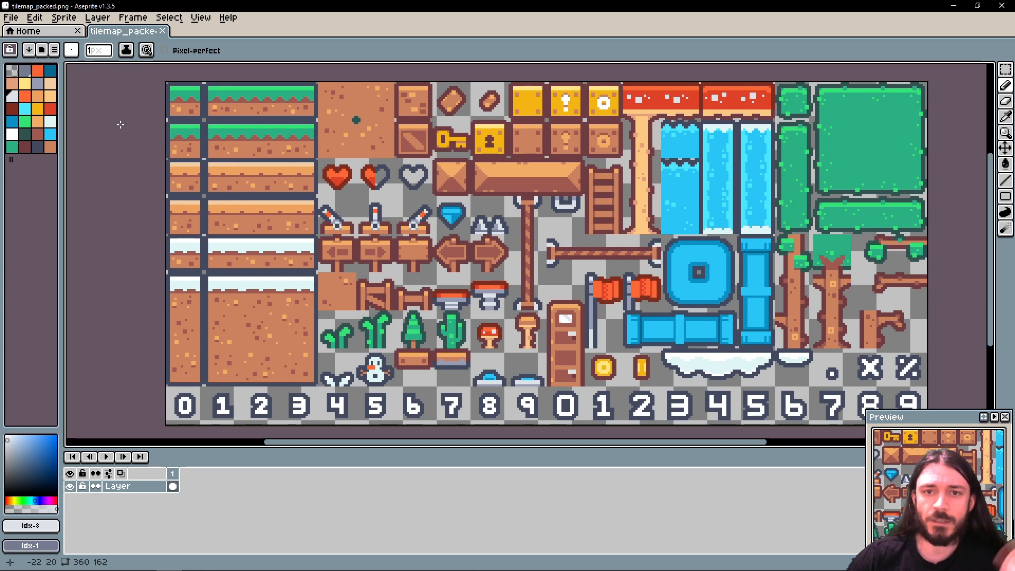
# - Switch to the browser and look through the free game asset packs on Kenney's assets page
pyautogui.hotkey('alt', 'Tab')
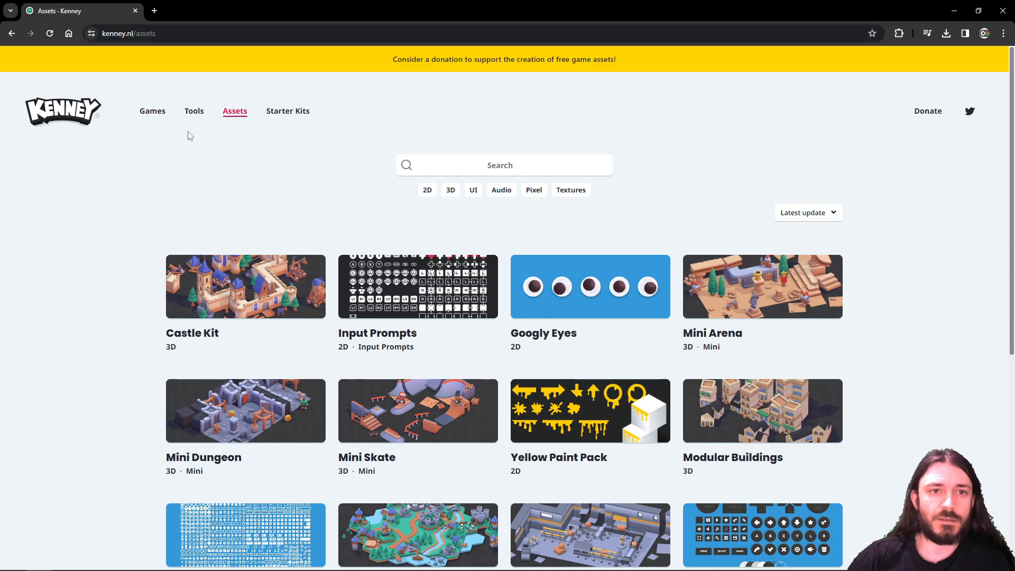
pyautogui.scroll(-4, 107, 260)
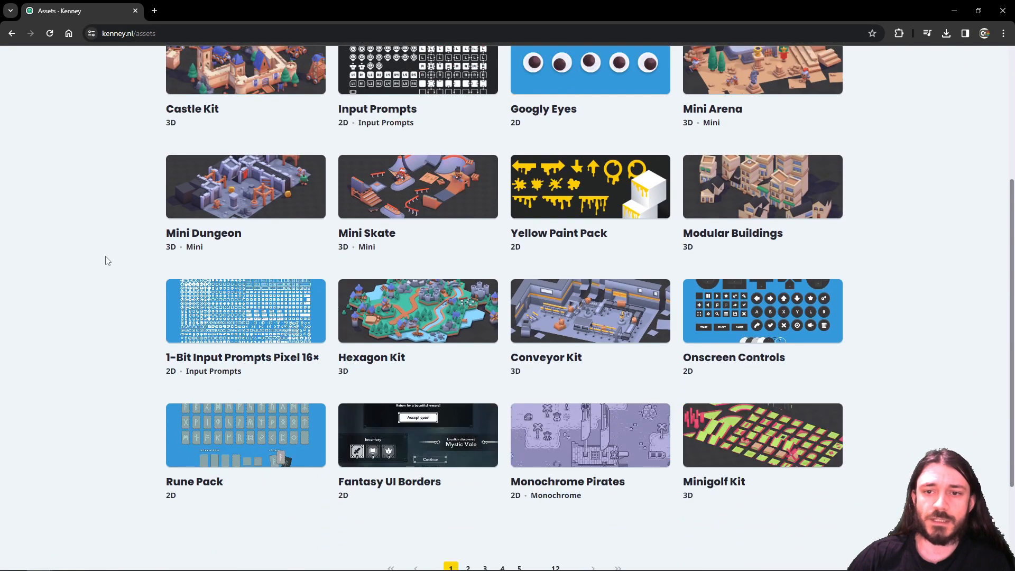
pyautogui.scroll(-3, 107, 260)
pyautogui.scroll(7, 106, 259)
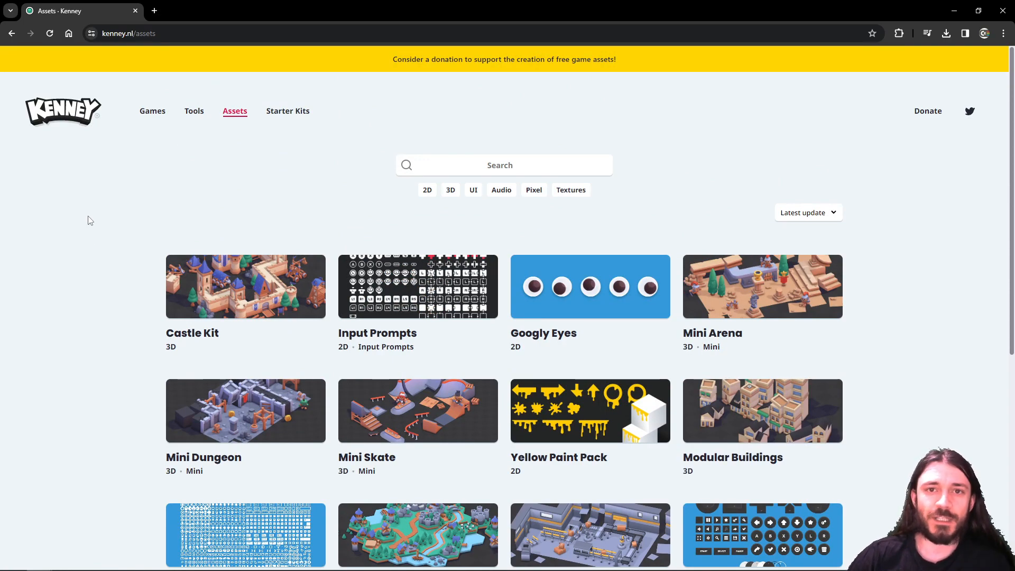
pyautogui.scroll(-5, 89, 221)
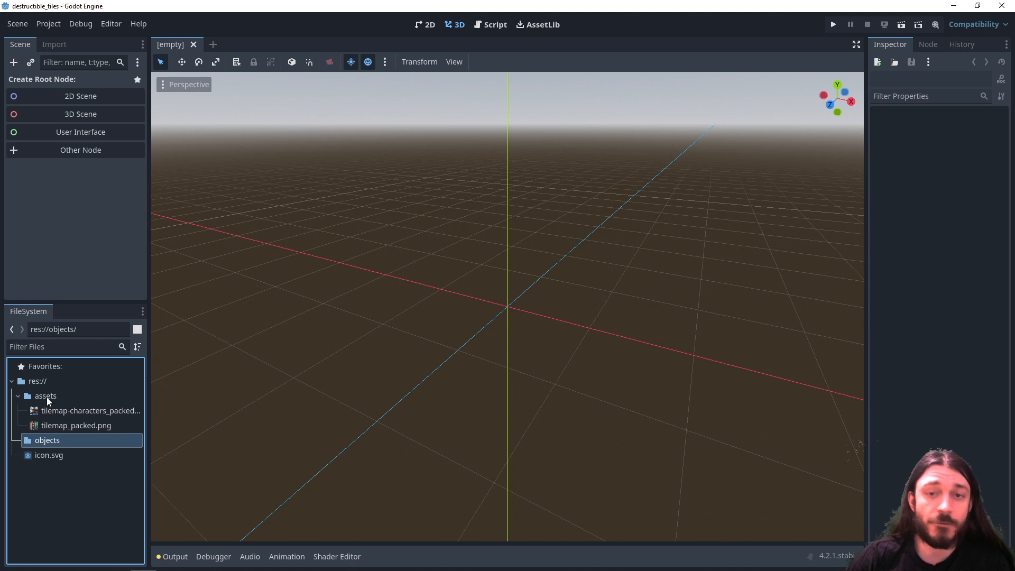
# - Create a new 2D scene named level in the objects folder
pyautogui.rightClick(52, 443)
pyautogui.moveTo(193, 378)
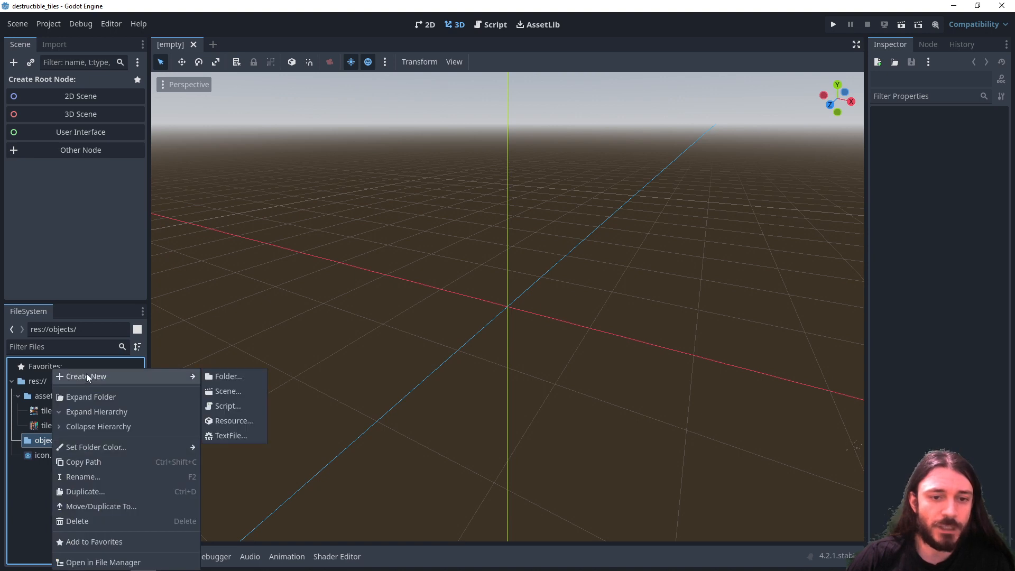
pyautogui.click(214, 392)
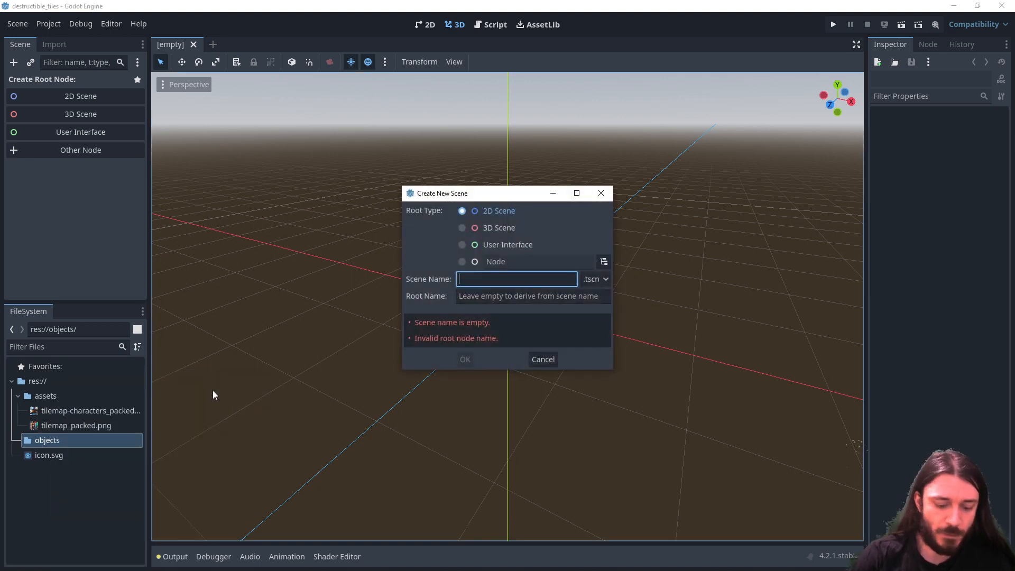
pyautogui.write('level')
pyautogui.click(464, 360)
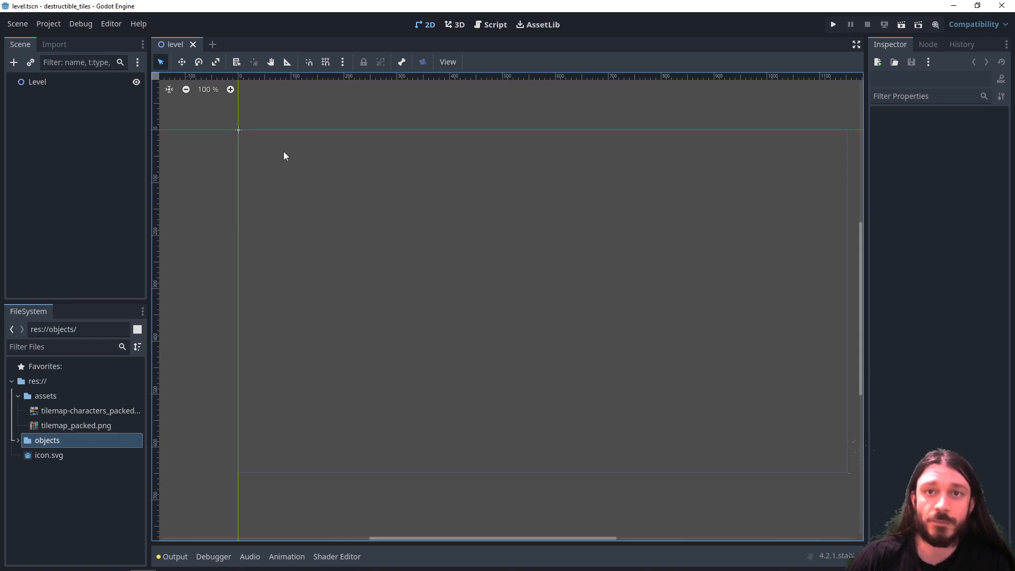
# - Add a TileMap node as a child of the Level root node
pyautogui.moveTo(285, 166); pyautogui.dragTo(290, 195, button='middle')
pyautogui.rightClick(37, 87)
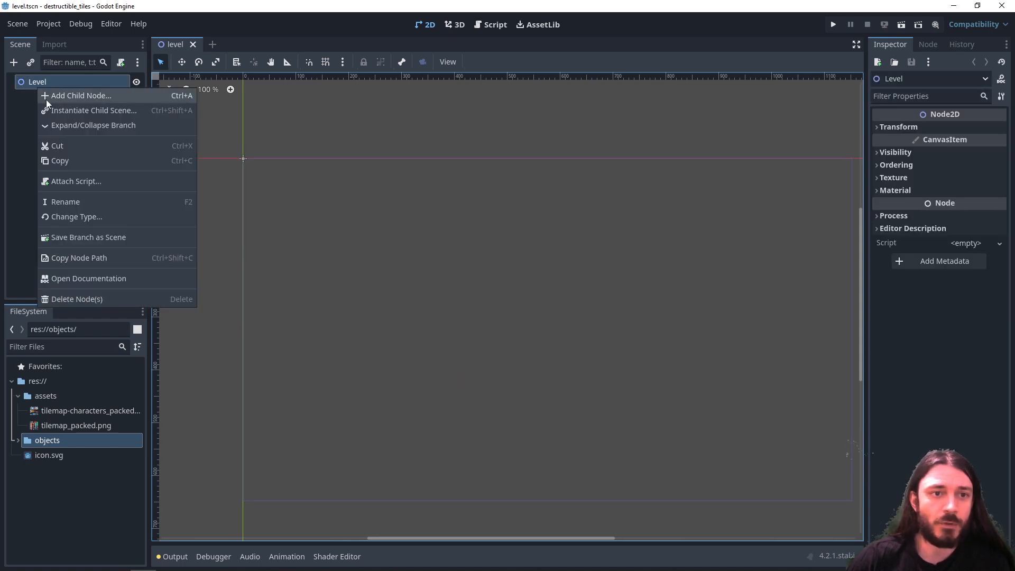
pyautogui.click(46, 100)
pyautogui.write('tilemap')
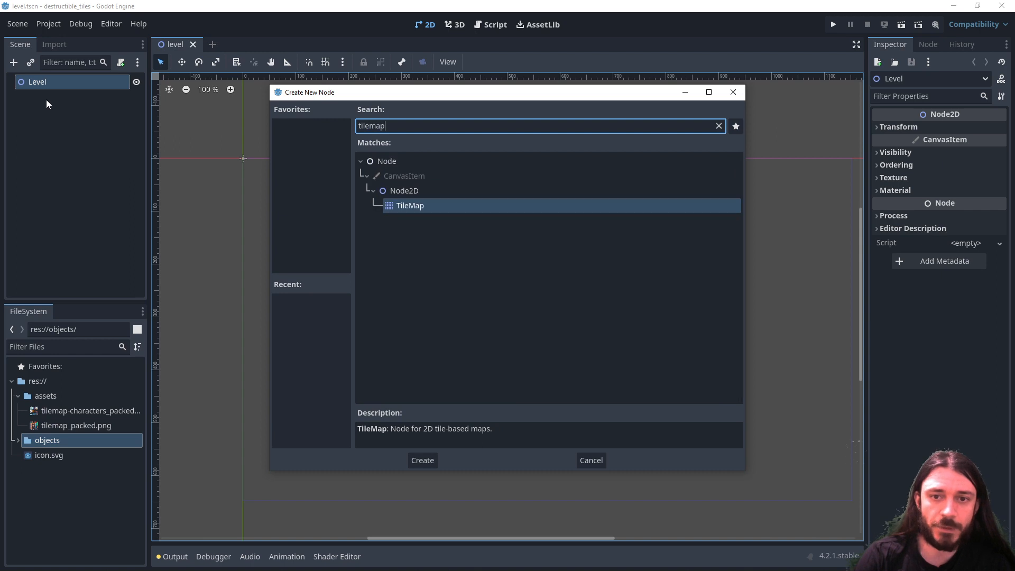
pyautogui.press('Return')
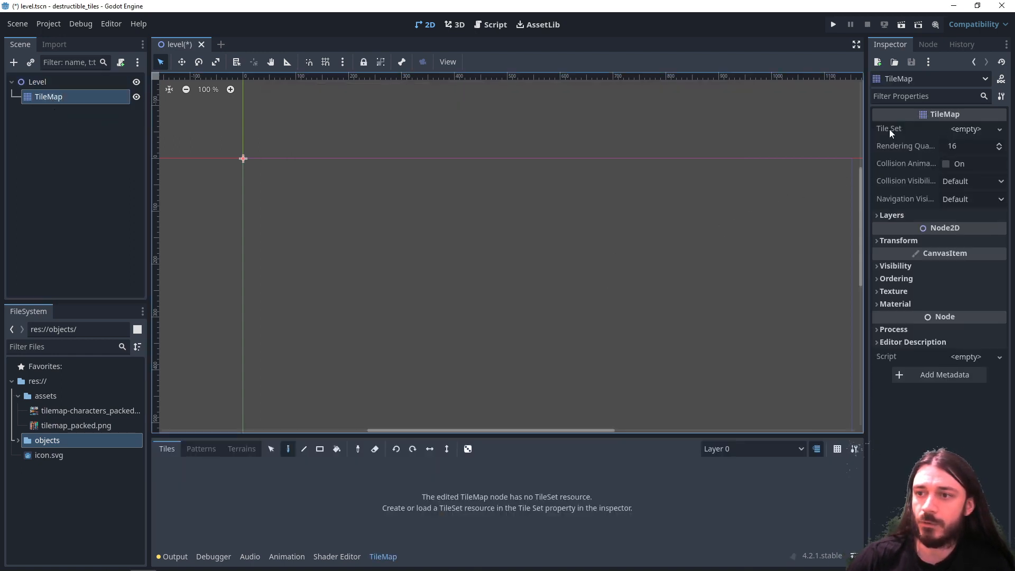
# - Give the TileMap a new TileSet and save that resource as tile_set in the assets folder
pyautogui.click(958, 130)
pyautogui.click(961, 142)
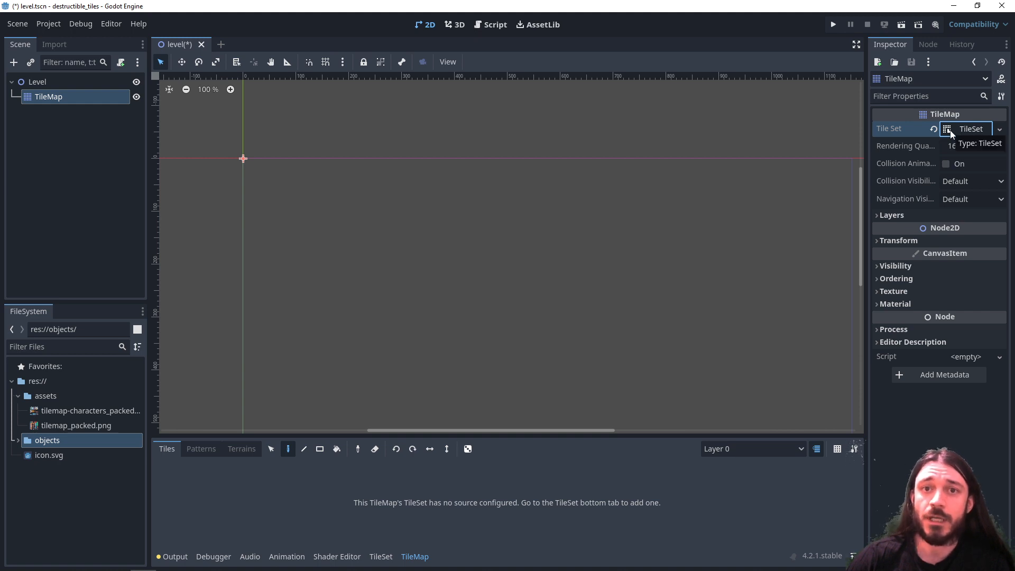
pyautogui.click(952, 133)
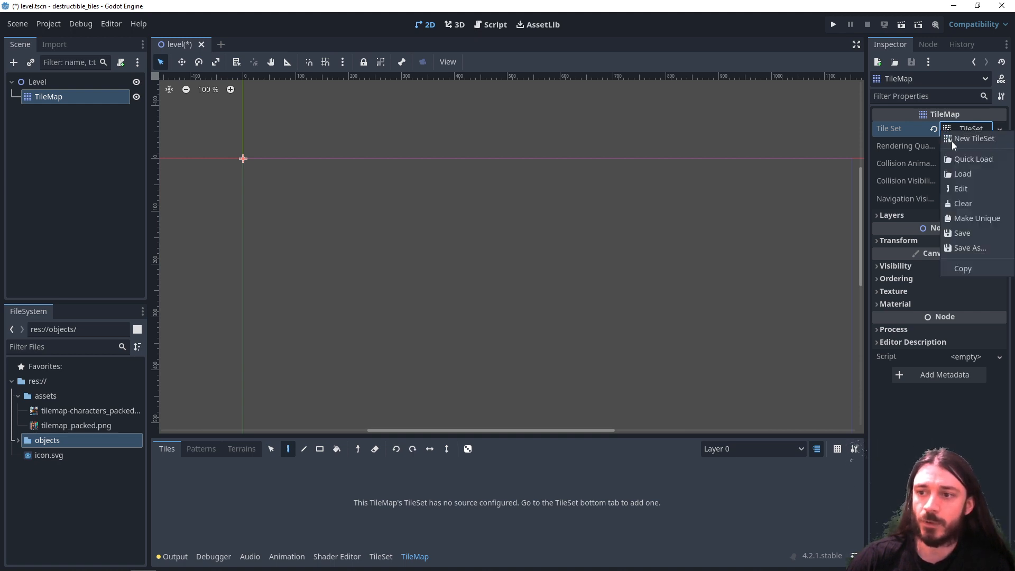
pyautogui.click(963, 233)
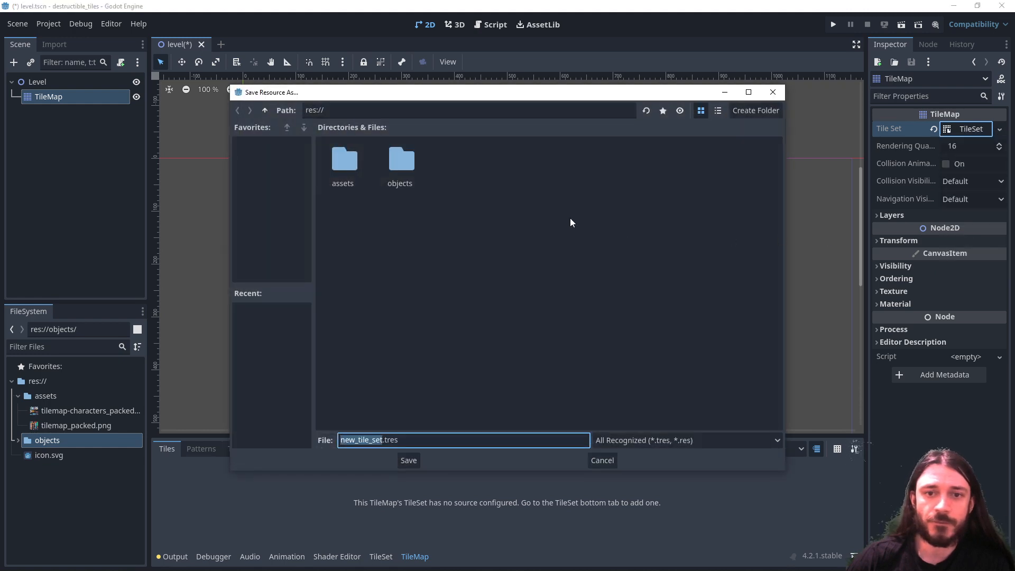
pyautogui.doubleClick(403, 163)
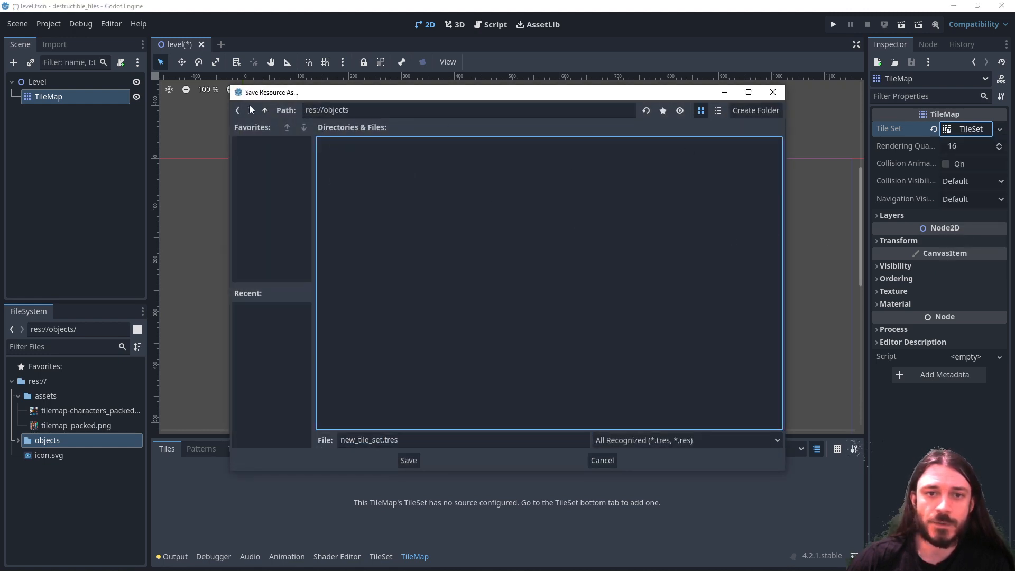
pyautogui.click(265, 110)
pyautogui.doubleClick(340, 154)
pyautogui.click(414, 439)
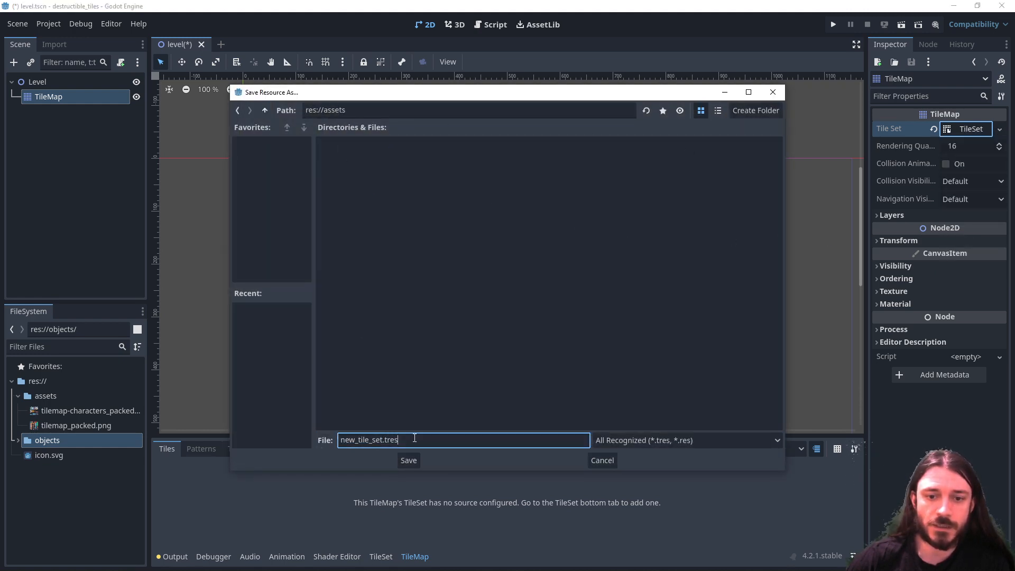
pyautogui.moveTo(414, 438); pyautogui.dragTo(308, 439)
pyautogui.write('tile_set')
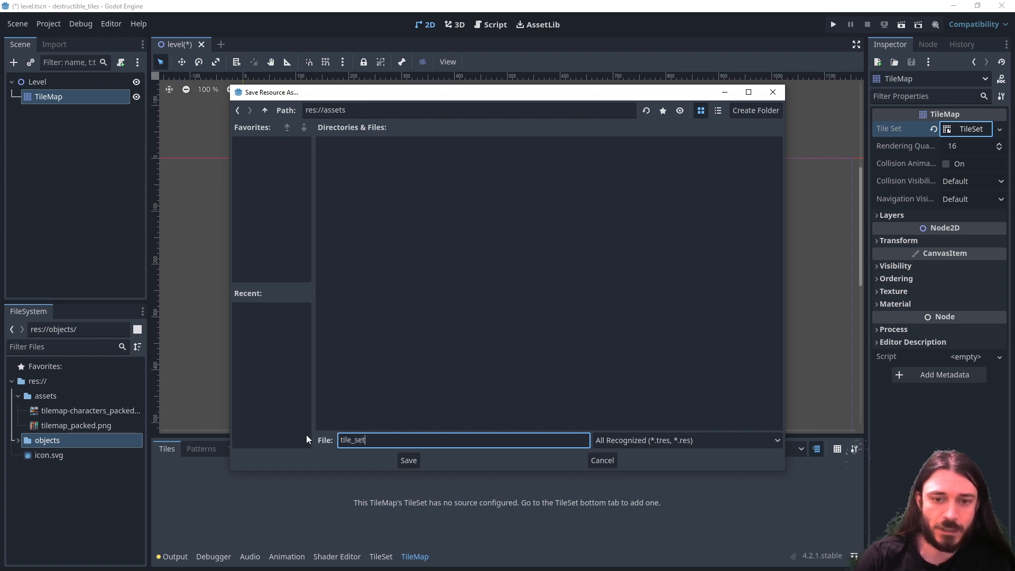
pyautogui.press('Return')
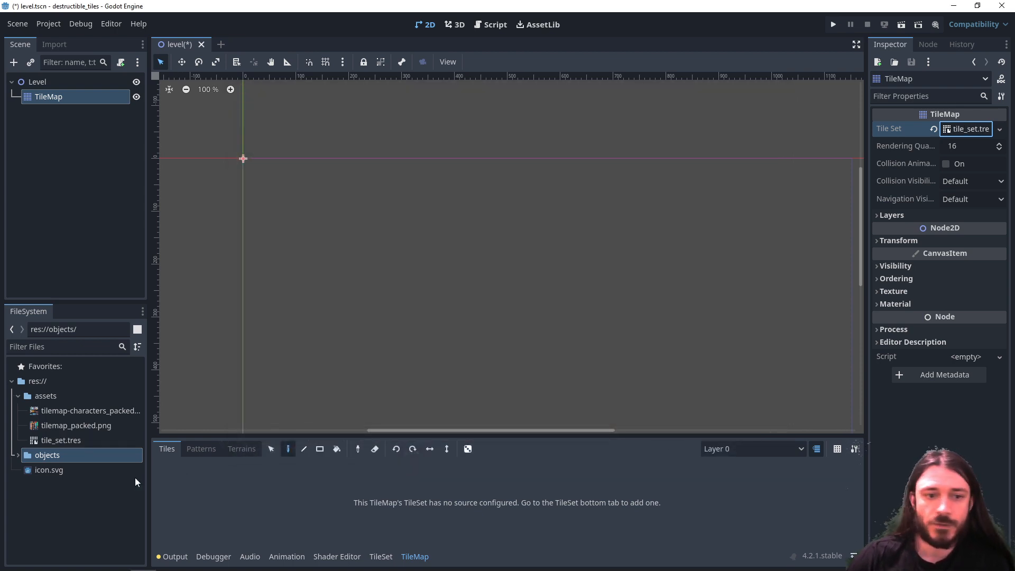
# - Expand the tile set's properties and show its TileSet editor in an enlarged area below the viewport
pyautogui.click(950, 130)
pyautogui.click(949, 129)
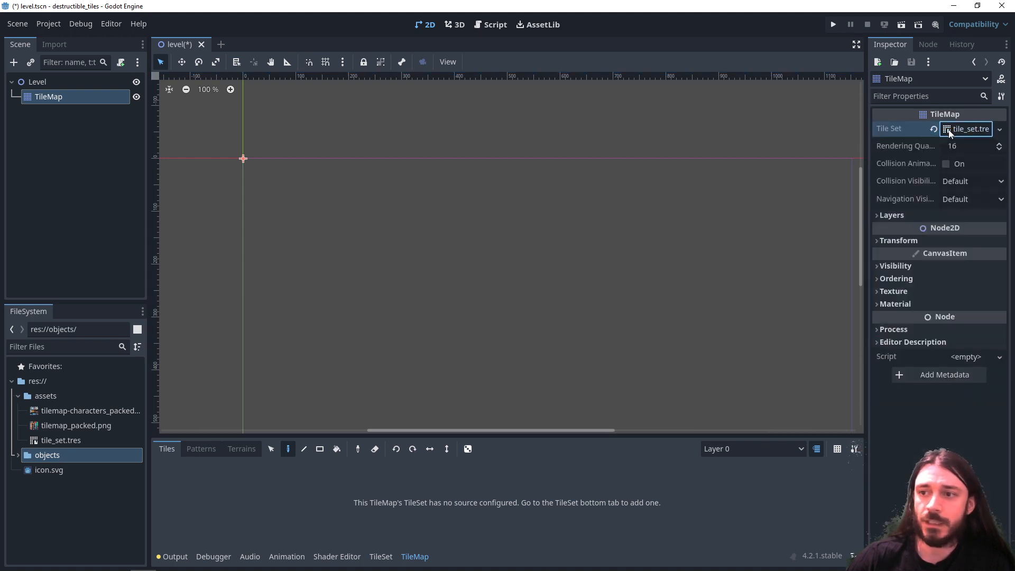
pyautogui.click(949, 129)
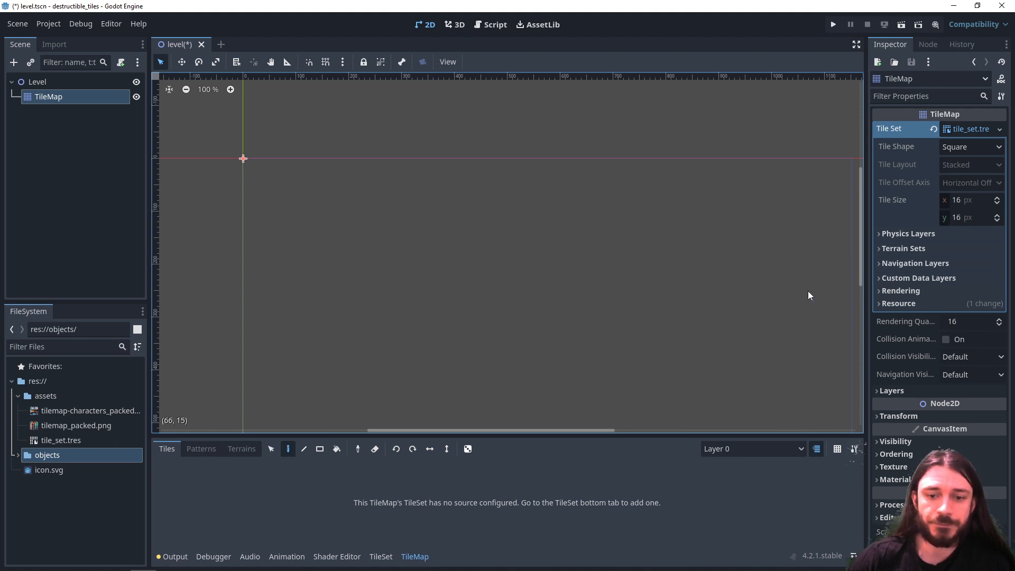
pyautogui.click(379, 559)
pyautogui.moveTo(393, 436); pyautogui.dragTo(415, 308)
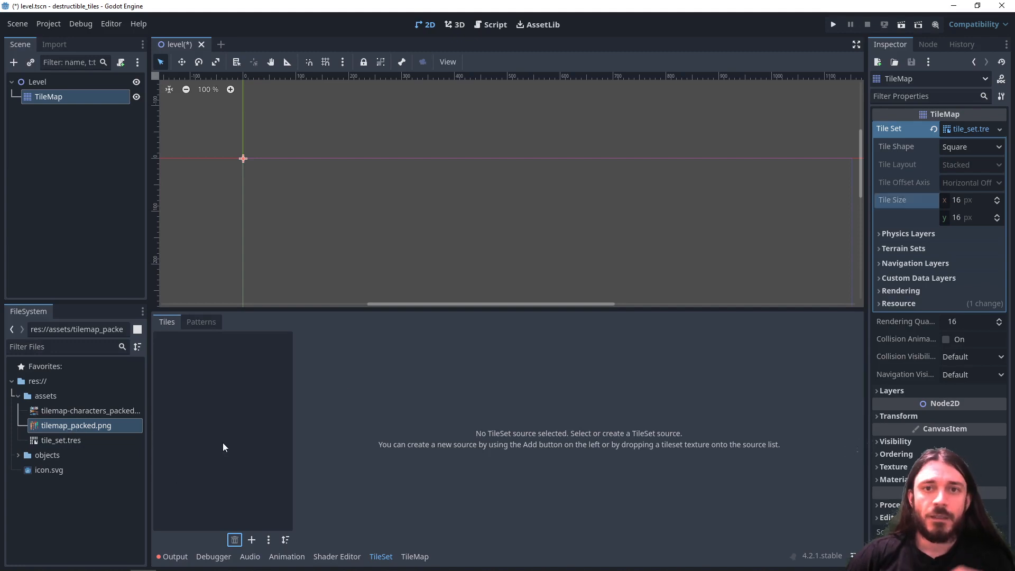
# - Add tilemap_packed.png from the assets folder as an atlas source, declining automatic tile creation
pyautogui.click(252, 540)
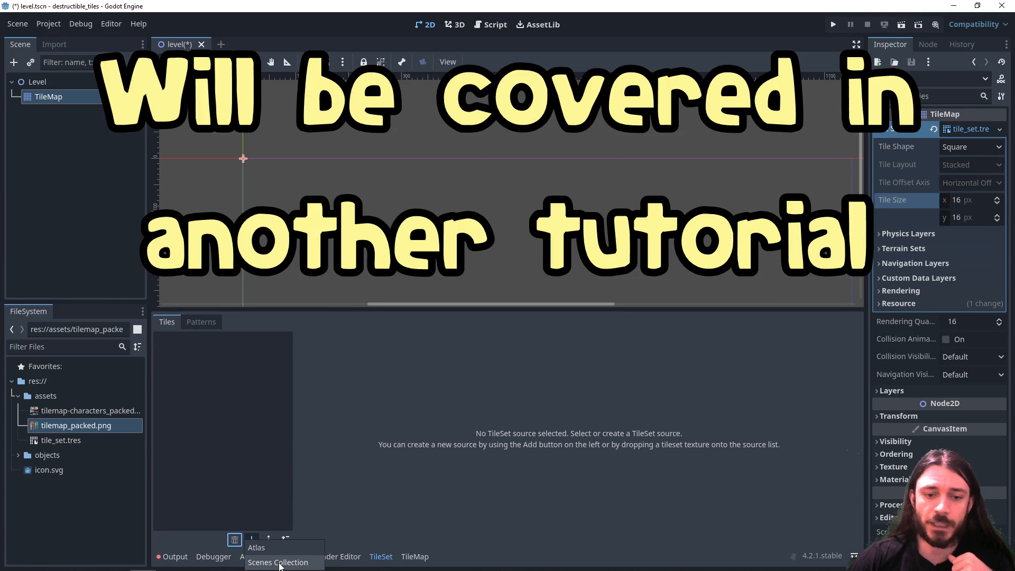
pyautogui.click(258, 547)
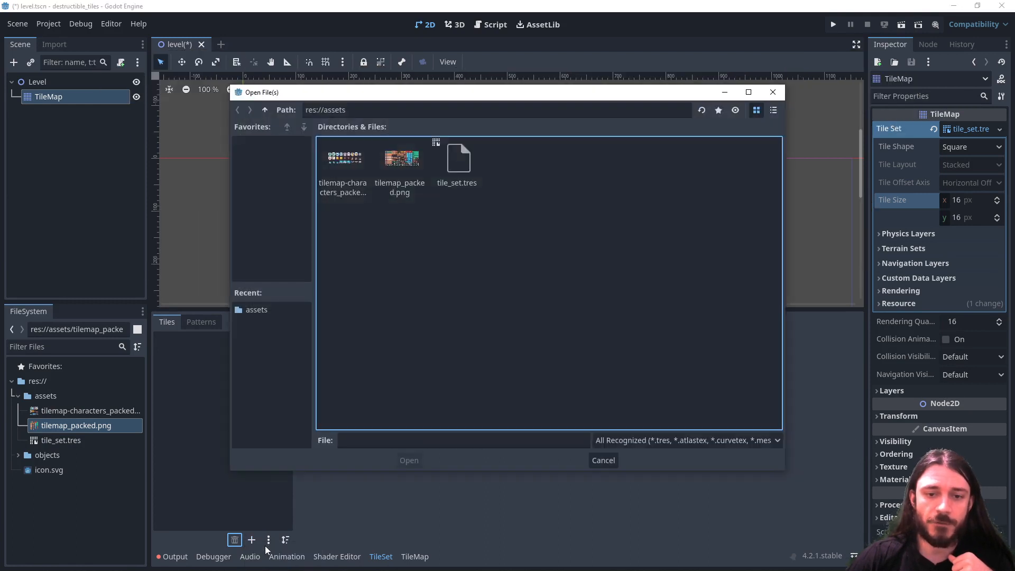
pyautogui.click(400, 163)
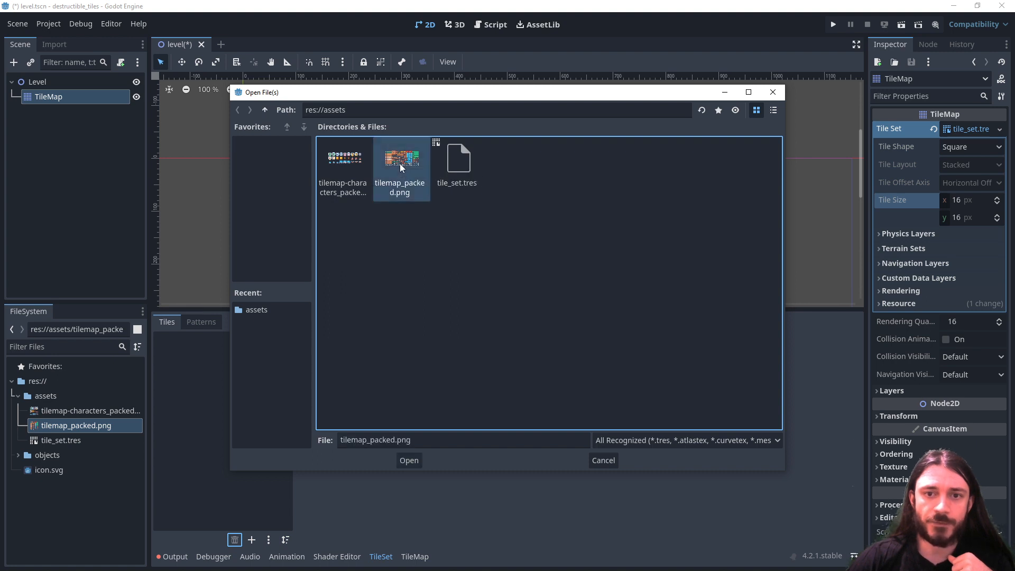
pyautogui.click(409, 461)
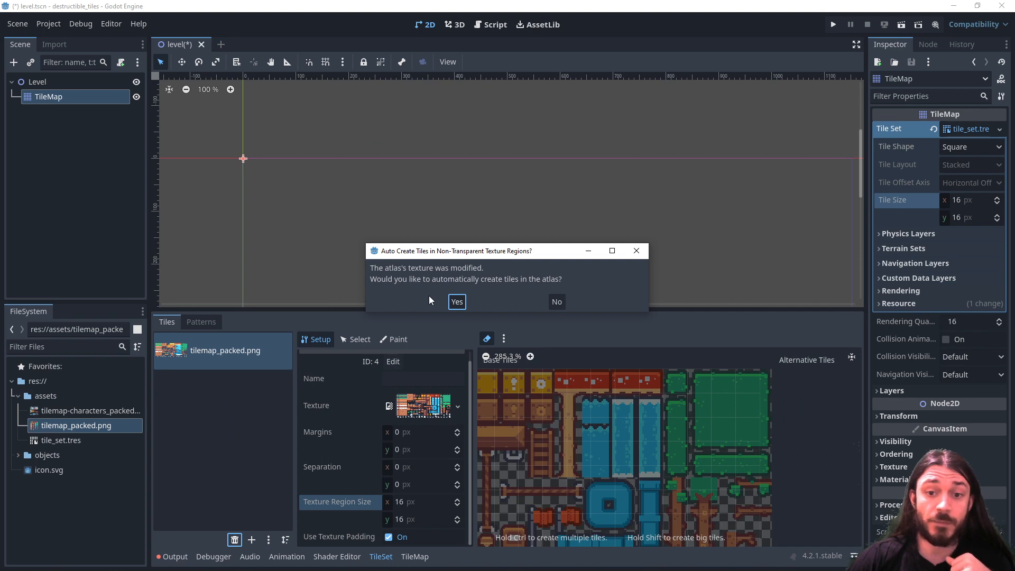
pyautogui.click(556, 303)
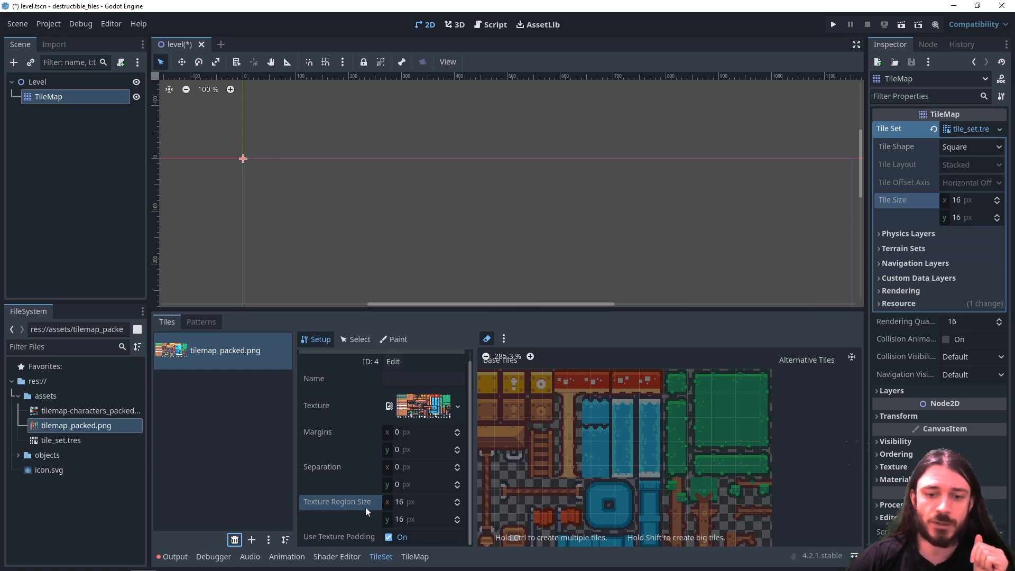
# - Set the atlas's texture region size to 18 × 18 px and check the grid against the base tiles
pyautogui.click(457, 499)
pyautogui.click(457, 499)
pyautogui.click(458, 521)
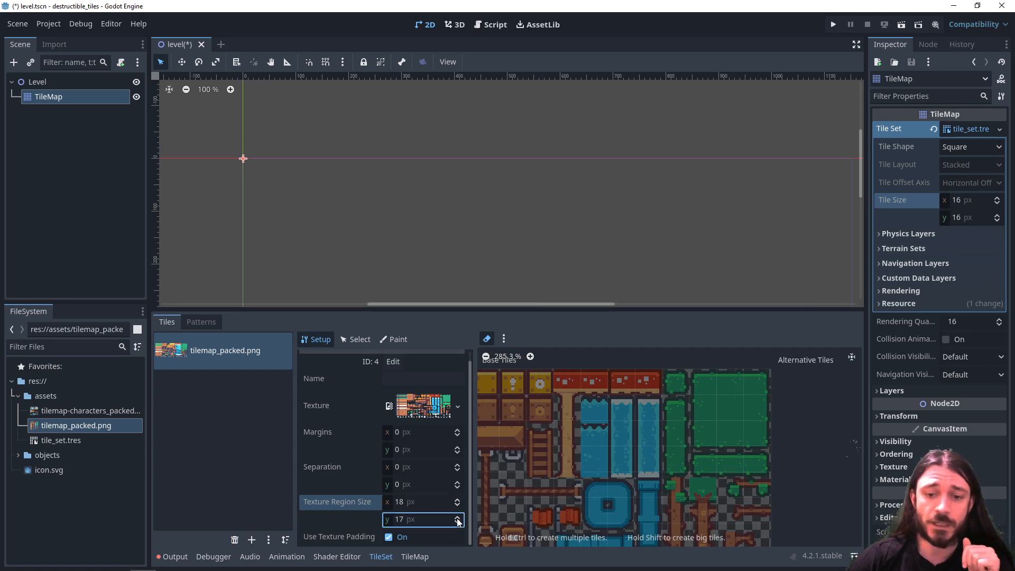
pyautogui.click(458, 521)
pyautogui.scroll(2, 542, 453)
pyautogui.moveTo(530, 454); pyautogui.dragTo(630, 466, button='middle')
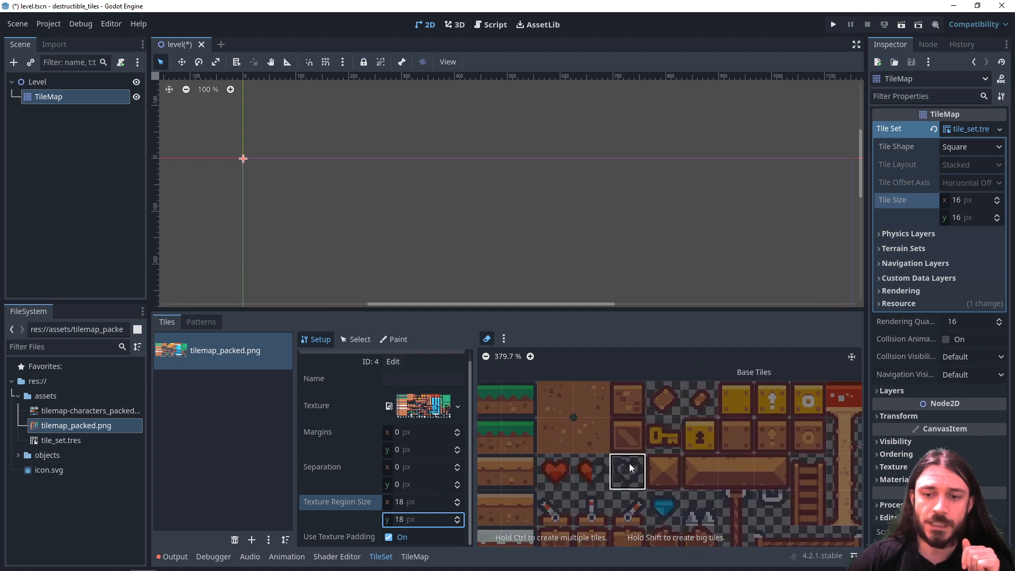
pyautogui.scroll(3, 571, 457)
pyautogui.moveTo(571, 456); pyautogui.dragTo(779, 494, button='middle')
pyautogui.scroll(3, 556, 456)
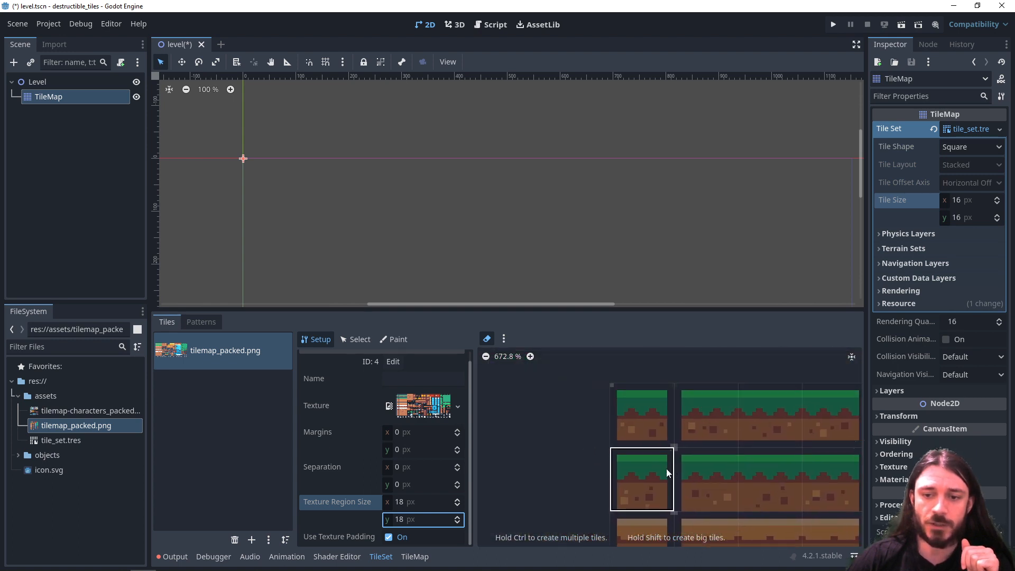
# - Reduce the texture region size to 16 × 16 px and compare the grid with the grass tiles
pyautogui.click(457, 506)
pyautogui.click(457, 506)
pyautogui.click(457, 523)
pyautogui.click(458, 523)
pyautogui.scroll(5, 702, 478)
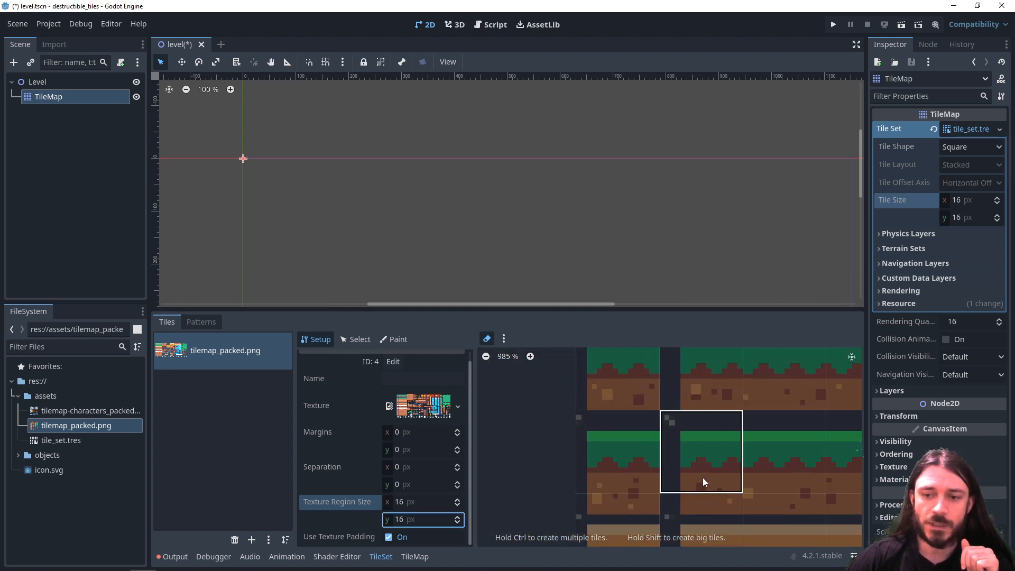
pyautogui.moveTo(746, 441); pyautogui.dragTo(512, 427, button='middle')
pyautogui.moveTo(694, 423); pyautogui.dragTo(753, 439, button='middle')
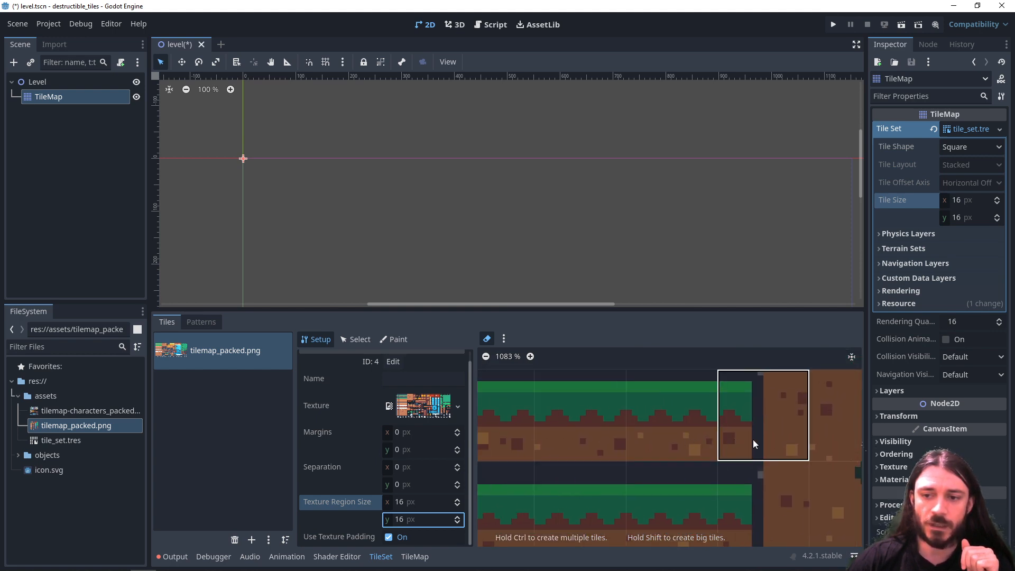
# - Set the texture region size to 18 × 18 px and inspect the grid over the grass, dirt and crate tiles
pyautogui.click(458, 516)
pyautogui.click(458, 517)
pyautogui.click(458, 500)
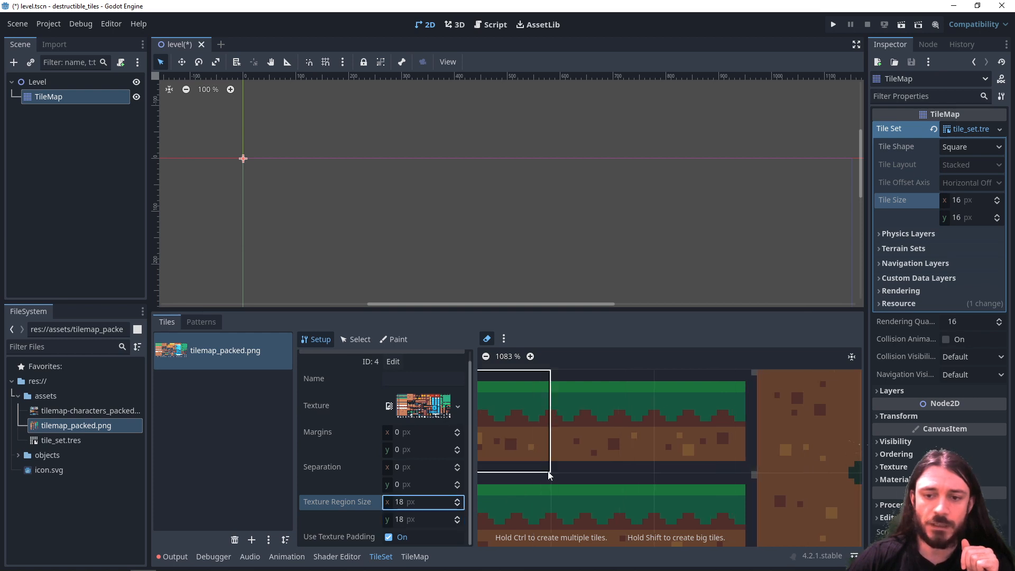
pyautogui.click(458, 500)
pyautogui.moveTo(593, 397); pyautogui.dragTo(558, 368, button='middle')
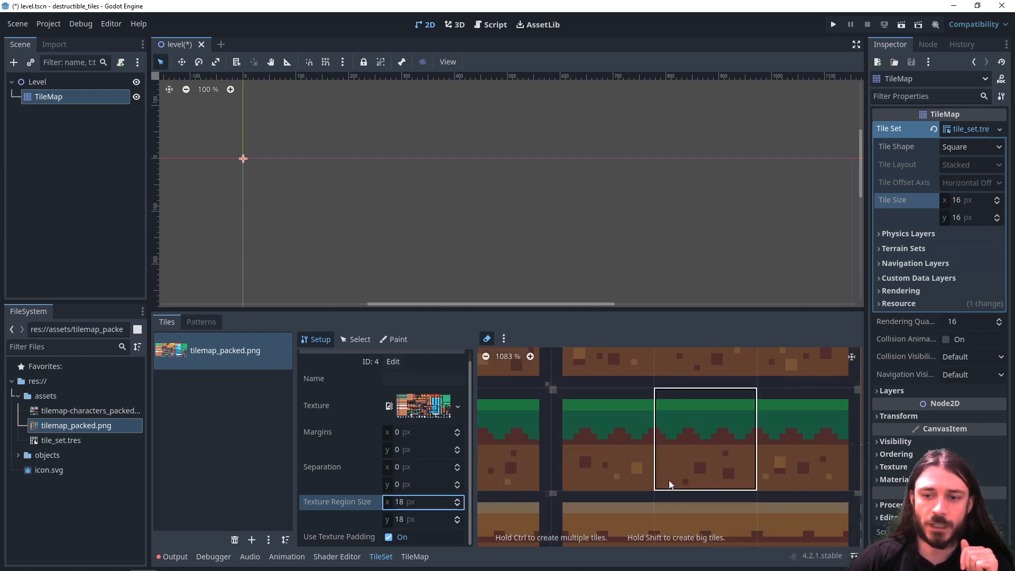
pyautogui.moveTo(670, 482); pyautogui.dragTo(520, 396, button='middle')
pyautogui.moveTo(641, 458); pyautogui.dragTo(479, 514, button='middle')
pyautogui.moveTo(563, 458); pyautogui.dragTo(507, 488, button='middle')
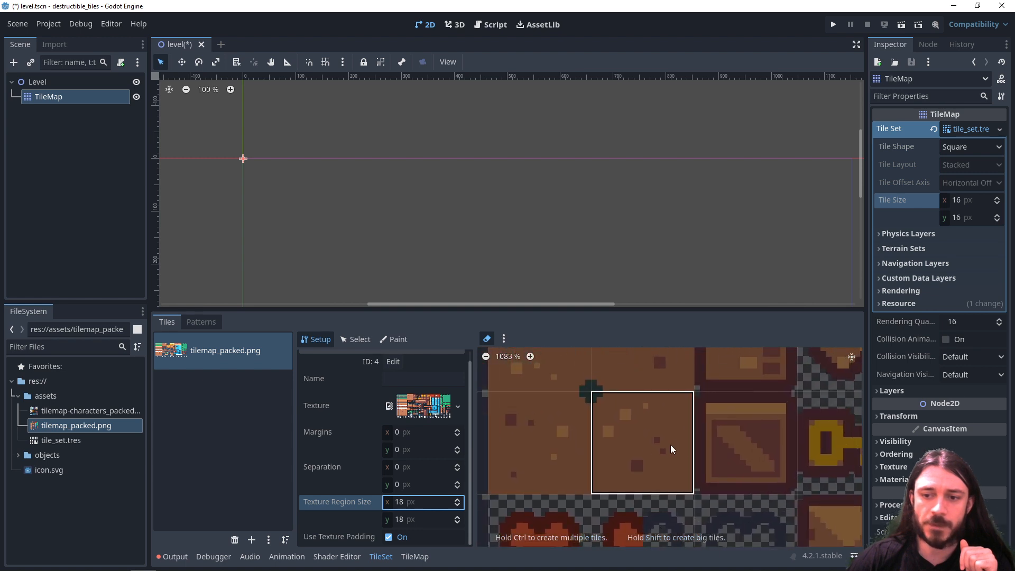
pyautogui.moveTo(725, 437); pyautogui.dragTo(633, 449, button='middle')
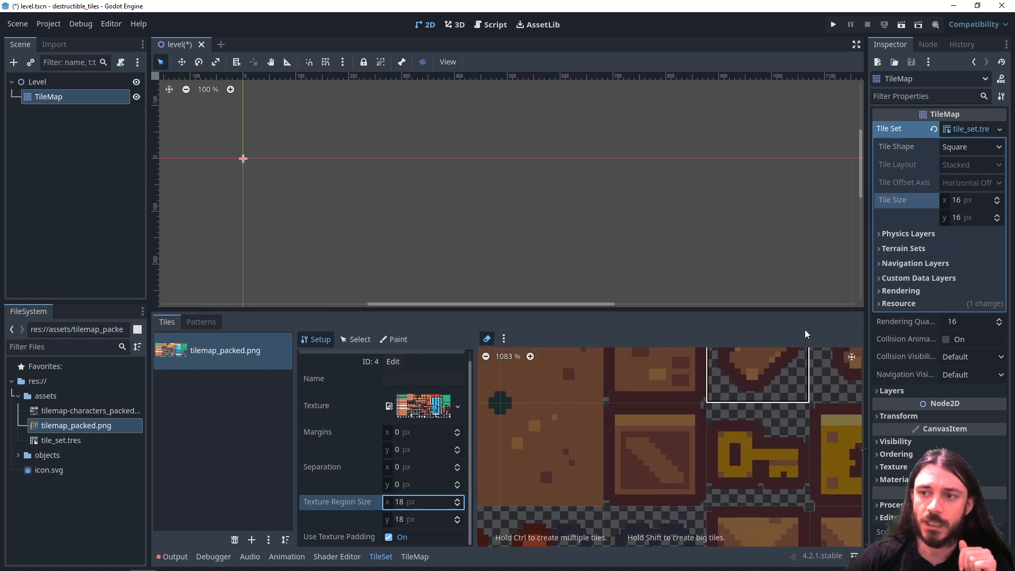
# - Set the tile set's tile size to 18 × 18 px
pyautogui.doubleClick(997, 201)
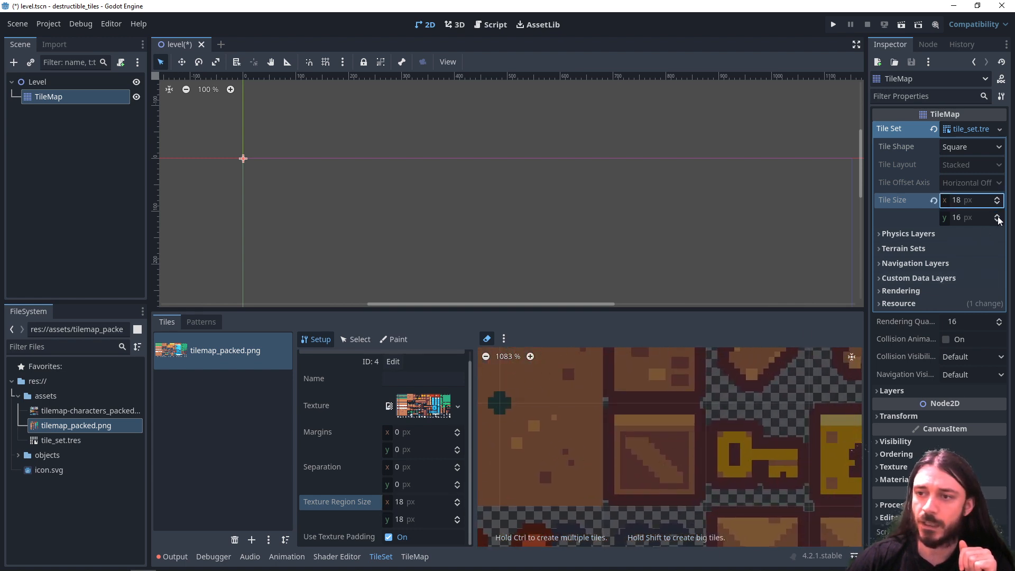
pyautogui.doubleClick(996, 217)
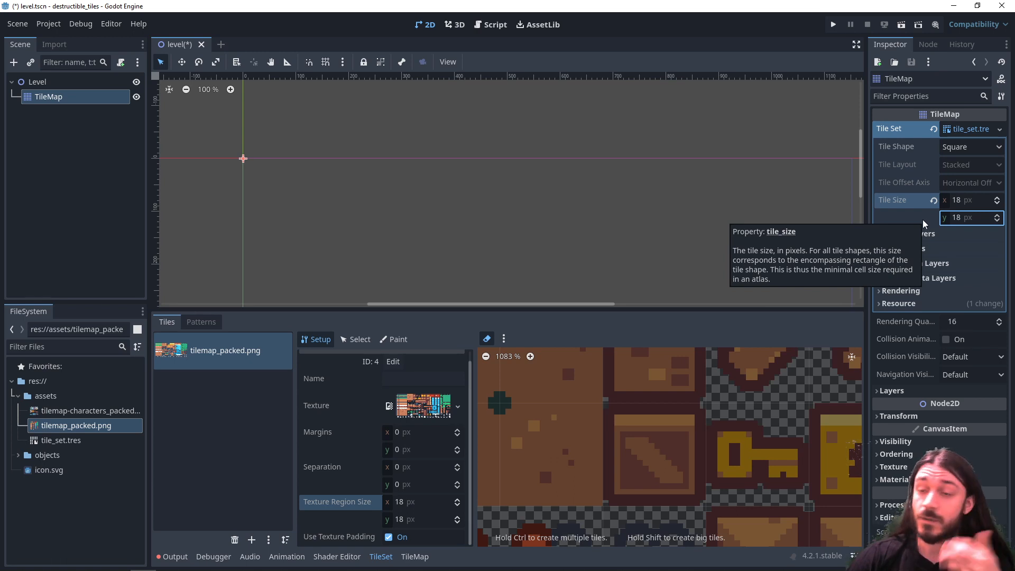
# - Create base tiles over the first four atlas columns, covering the grass, sand, snow and dirt ground blocks
pyautogui.scroll(-4, 590, 450)
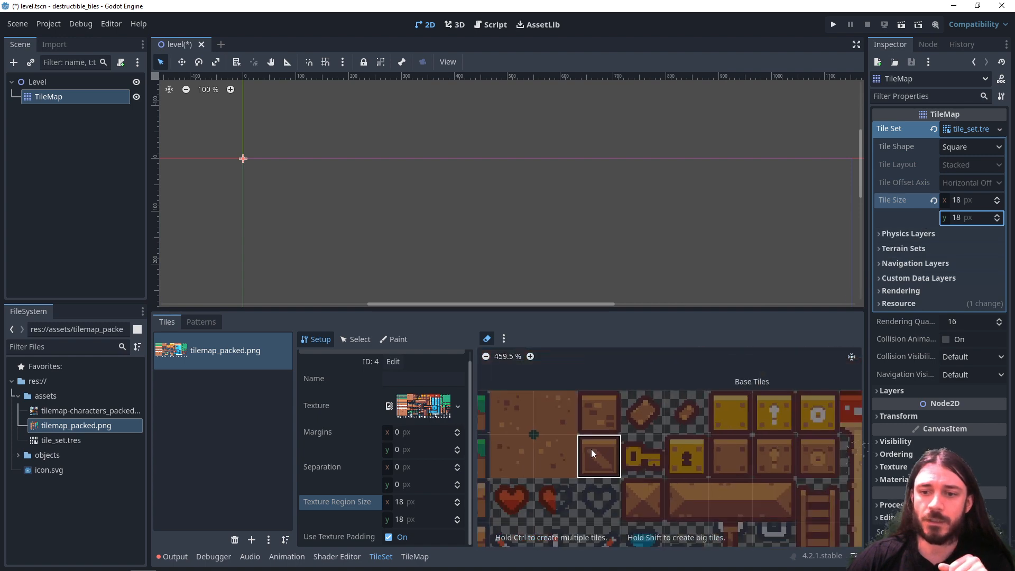
pyautogui.scroll(-3, 591, 449)
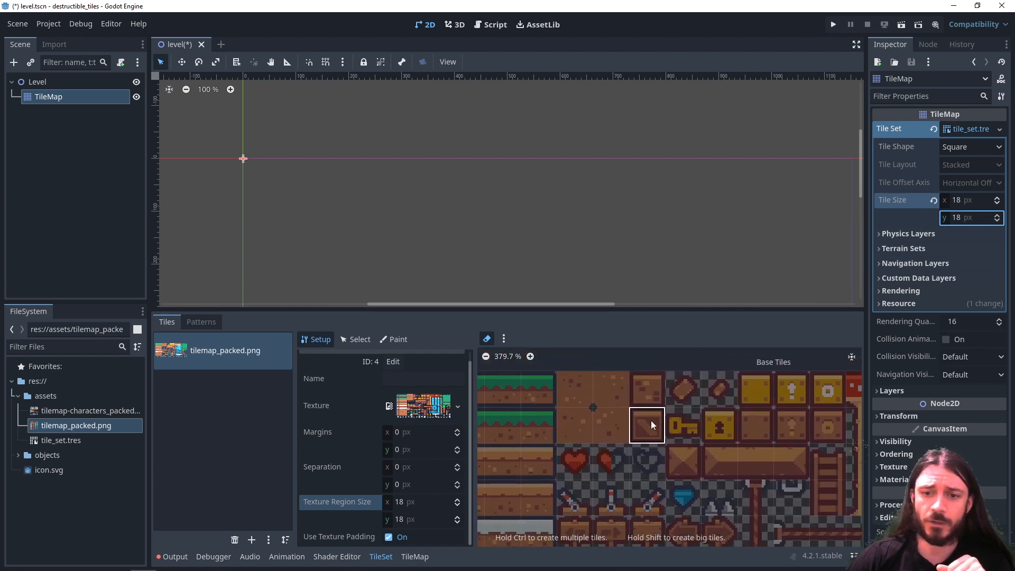
pyautogui.scroll(-2, 654, 433)
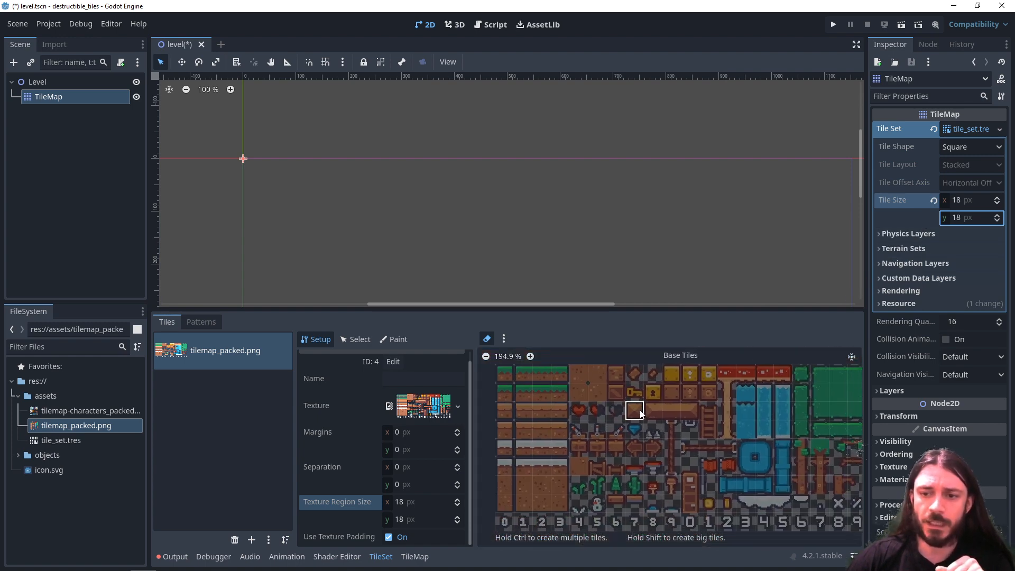
pyautogui.moveTo(633, 405); pyautogui.dragTo(635, 416, button='middle')
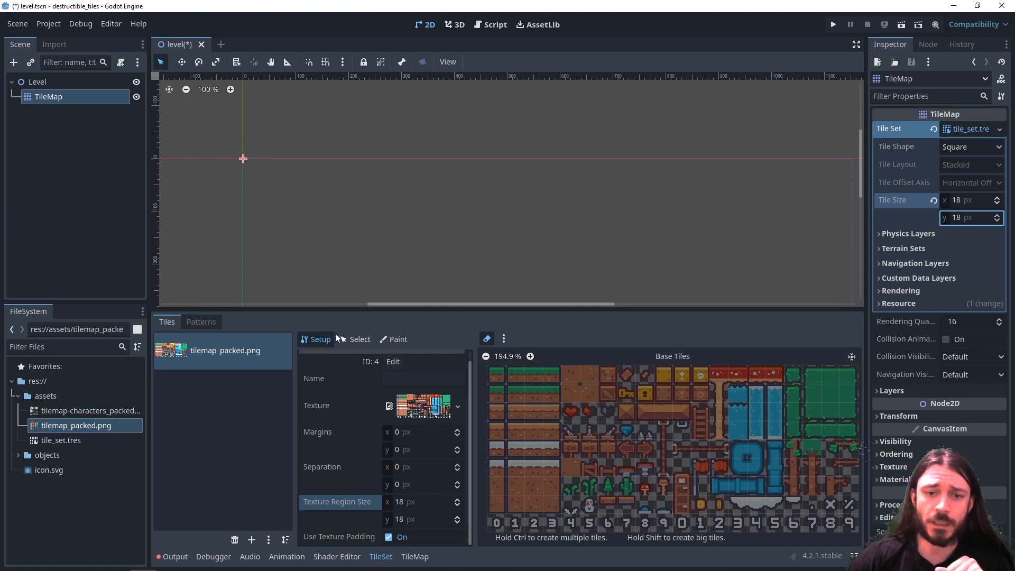
pyautogui.click(309, 340)
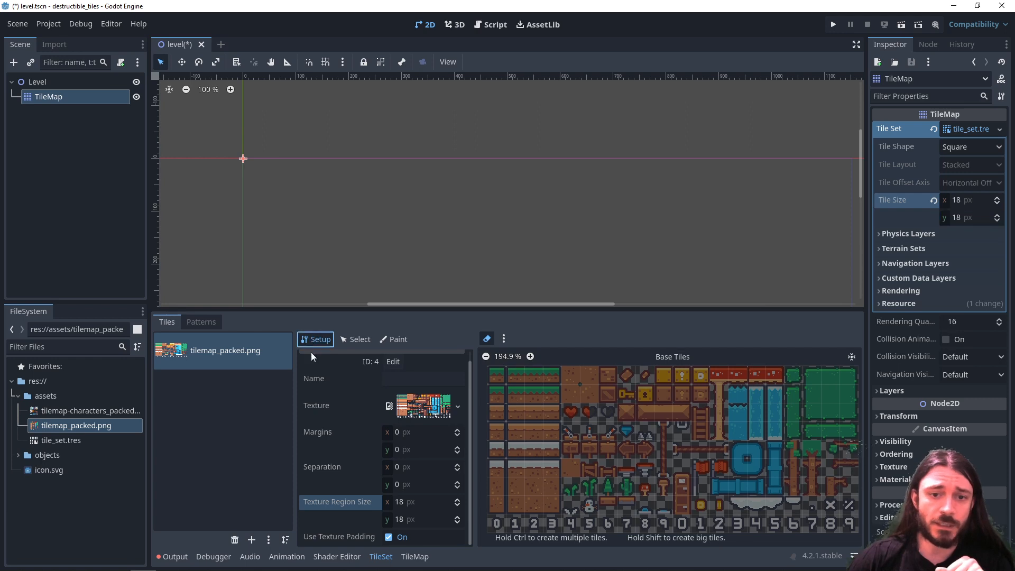
pyautogui.click(488, 339)
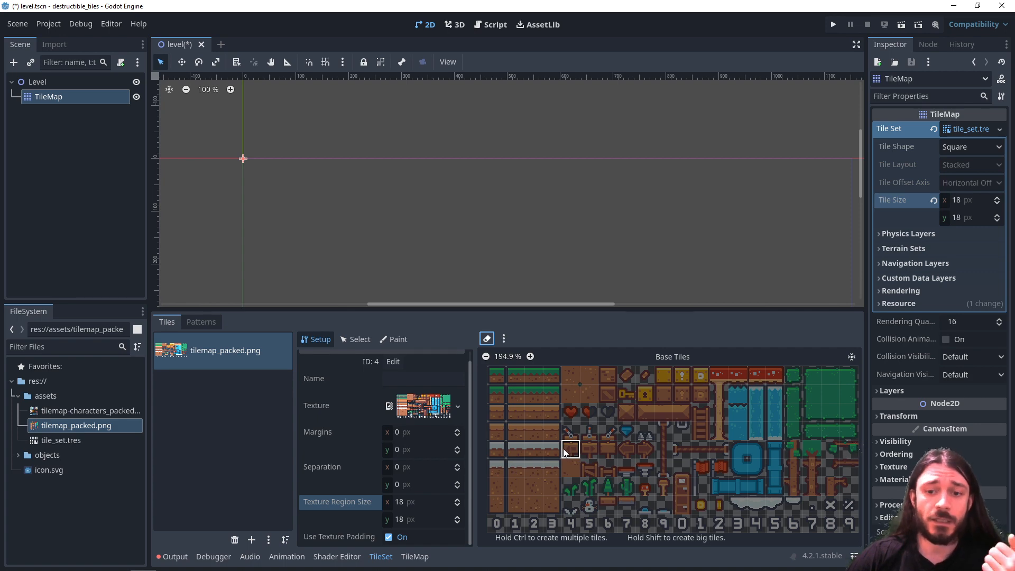
pyautogui.scroll(4, 564, 450)
pyautogui.moveTo(553, 404)
pyautogui.mouseDown()
pyautogui.moveTo(607, 404)
pyautogui.moveTo(674, 446)
pyautogui.moveTo(582, 443)
pyautogui.moveTo(660, 492)
pyautogui.mouseUp()
pyautogui.moveTo(649, 480); pyautogui.dragTo(638, 357, button='middle')
pyautogui.moveTo(550, 397)
pyautogui.mouseDown()
pyautogui.moveTo(560, 438)
pyautogui.moveTo(551, 440)
pyautogui.mouseUp()
pyautogui.moveTo(566, 474); pyautogui.dragTo(565, 362, button='middle')
pyautogui.moveTo(565, 363)
pyautogui.mouseDown()
pyautogui.moveTo(532, 424)
pyautogui.moveTo(666, 449)
pyautogui.moveTo(588, 376)
pyautogui.mouseUp()
pyautogui.moveTo(588, 376); pyautogui.dragTo(534, 476, button='middle')
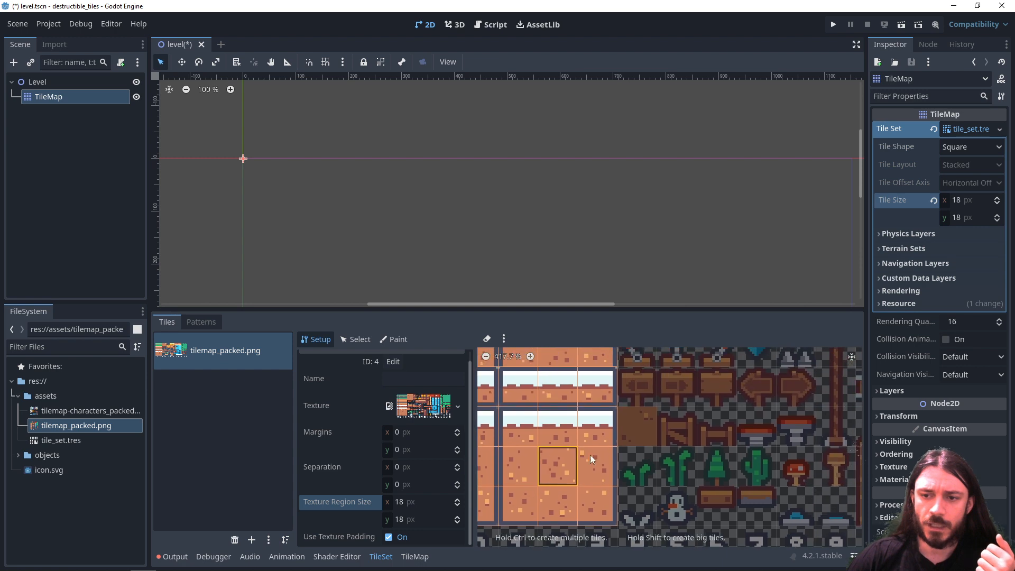
# - Create the plain dirt tile beside the snow blocks and the 2 × 2 group of dirt tiles beside the grass blocks
pyautogui.click(638, 427)
pyautogui.moveTo(561, 434); pyautogui.dragTo(553, 475, button='middle')
pyautogui.moveTo(563, 401); pyautogui.dragTo(549, 509, button='middle')
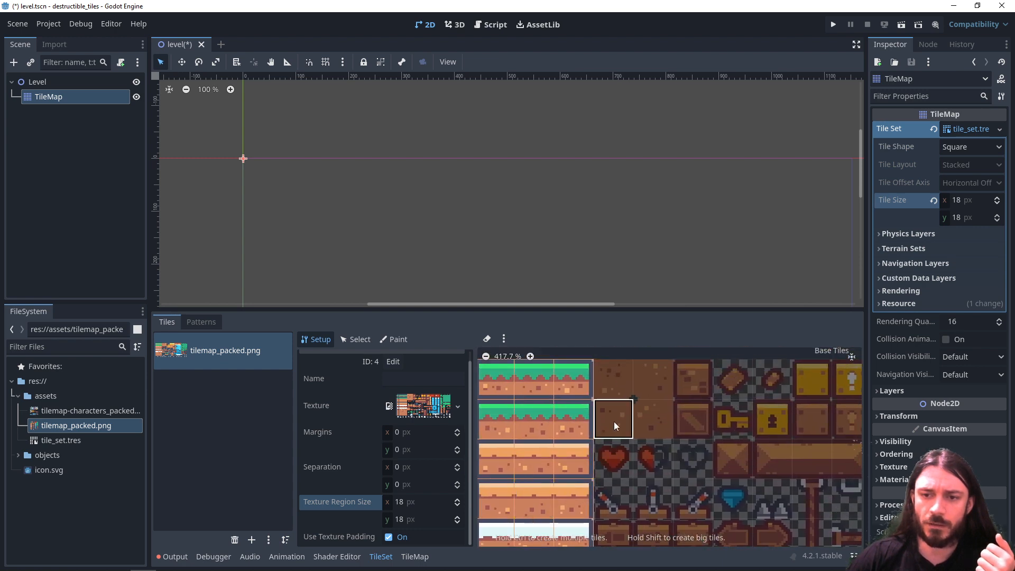
pyautogui.moveTo(619, 387)
pyautogui.mouseDown()
pyautogui.moveTo(627, 381)
pyautogui.moveTo(623, 411)
pyautogui.mouseUp()
# - Create base tiles over the whole group of green leaf blocks at the far end of the atlas
pyautogui.moveTo(503, 456); pyautogui.dragTo(607, 396, button='middle')
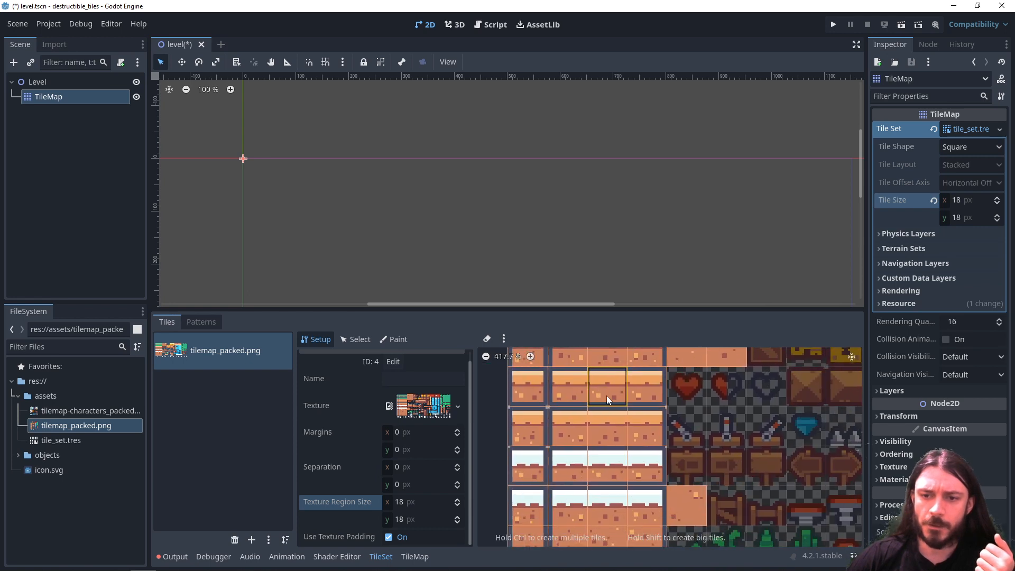
pyautogui.moveTo(659, 524); pyautogui.dragTo(605, 463, button='middle')
pyautogui.moveTo(814, 386); pyautogui.dragTo(641, 437, button='middle')
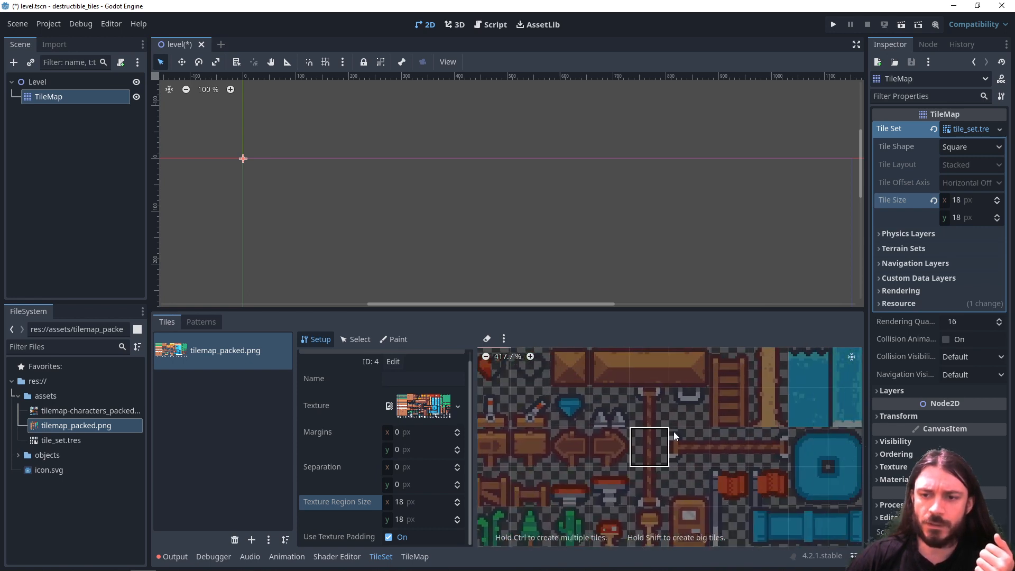
pyautogui.moveTo(648, 402); pyautogui.dragTo(521, 454, button='middle')
pyautogui.moveTo(677, 423); pyautogui.dragTo(550, 443, button='middle')
pyautogui.moveTo(623, 454); pyautogui.dragTo(598, 464, button='middle')
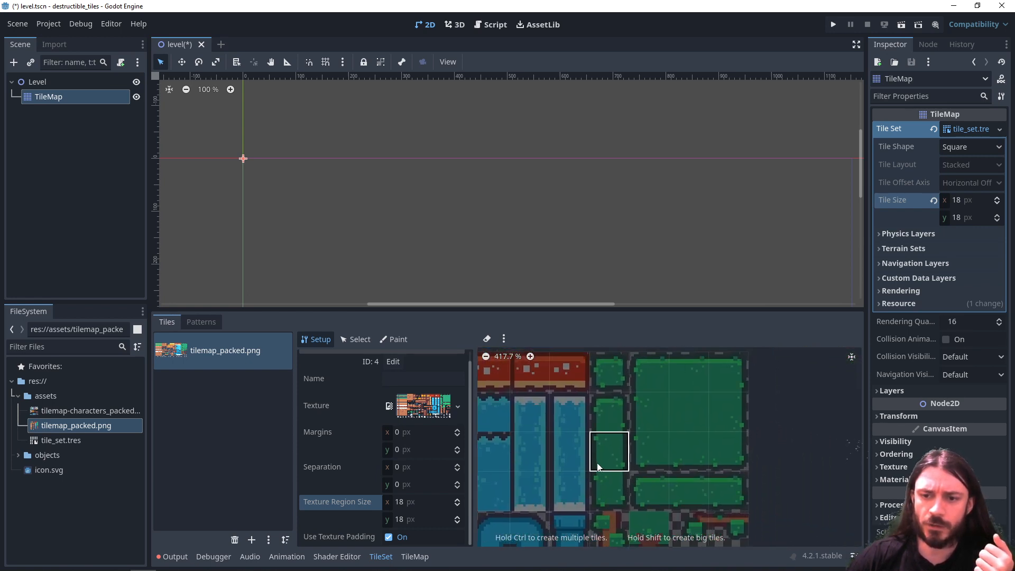
pyautogui.moveTo(617, 377)
pyautogui.mouseDown()
pyautogui.moveTo(610, 480)
pyautogui.moveTo(734, 476)
pyautogui.moveTo(696, 373)
pyautogui.moveTo(678, 444)
pyautogui.moveTo(634, 466)
pyautogui.mouseUp()
pyautogui.moveTo(634, 476); pyautogui.dragTo(696, 439, button='middle')
pyautogui.moveTo(690, 410); pyautogui.dragTo(658, 436, button='middle')
# - Create base tiles for the row of four white-spotted red mushroom caps and the beige stem below it
pyautogui.moveTo(606, 386); pyautogui.dragTo(656, 507, button='middle')
pyautogui.moveTo(618, 464); pyautogui.dragTo(706, 485, button='middle')
pyautogui.click(619, 412)
pyautogui.moveTo(618, 413); pyautogui.dragTo(720, 413)
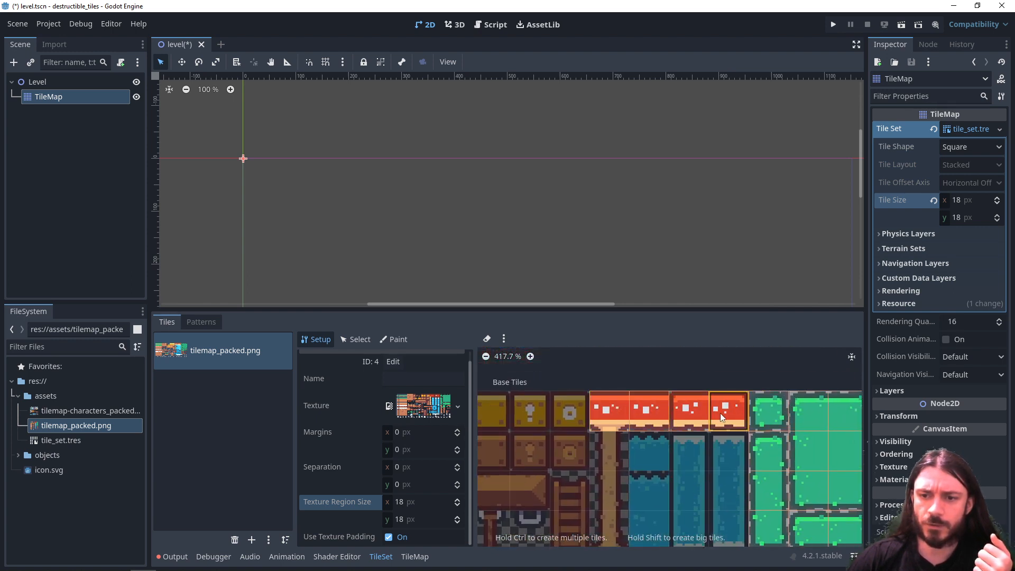
pyautogui.moveTo(622, 469); pyautogui.dragTo(649, 429, button='middle')
pyautogui.moveTo(636, 426); pyautogui.dragTo(636, 479)
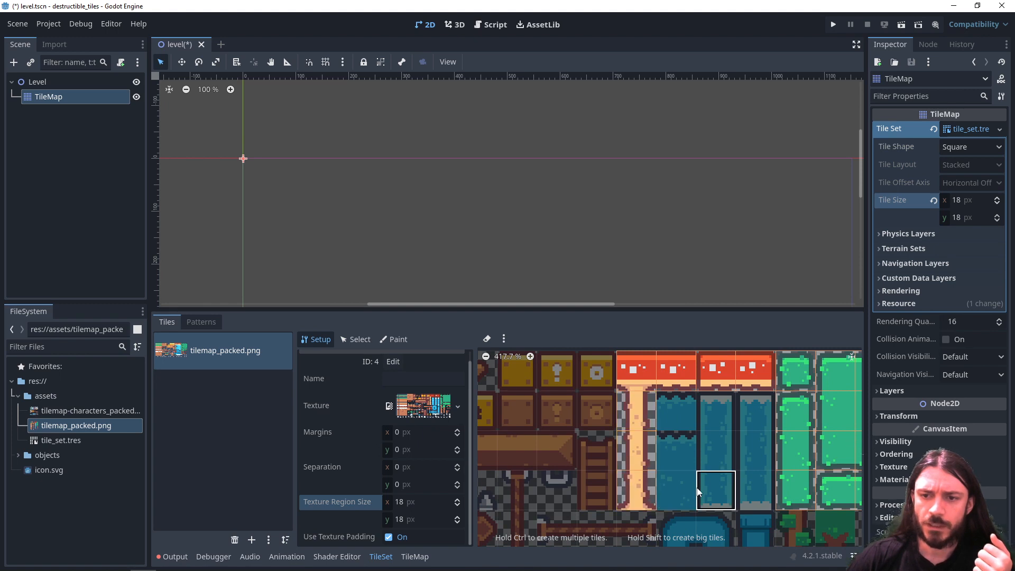
# - Look over the created tiles, then select the first grass tile and the sand tile at atlas coordinates (1, 3)
pyautogui.scroll(-6, 697, 488)
pyautogui.moveTo(691, 486); pyautogui.dragTo(758, 436, button='middle')
pyautogui.moveTo(559, 404); pyautogui.dragTo(629, 412, button='middle')
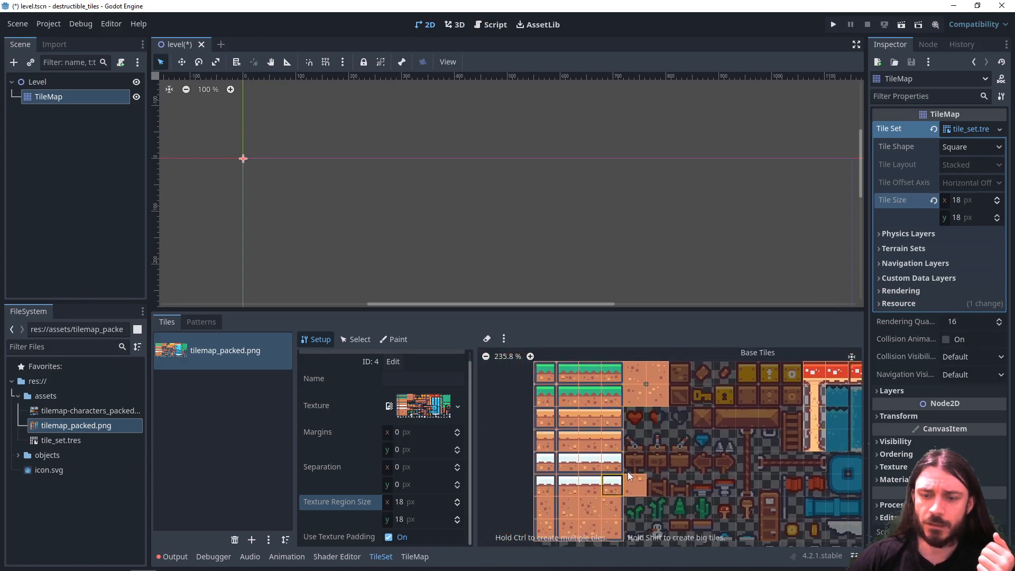
pyautogui.moveTo(694, 461); pyautogui.dragTo(551, 469, button='middle')
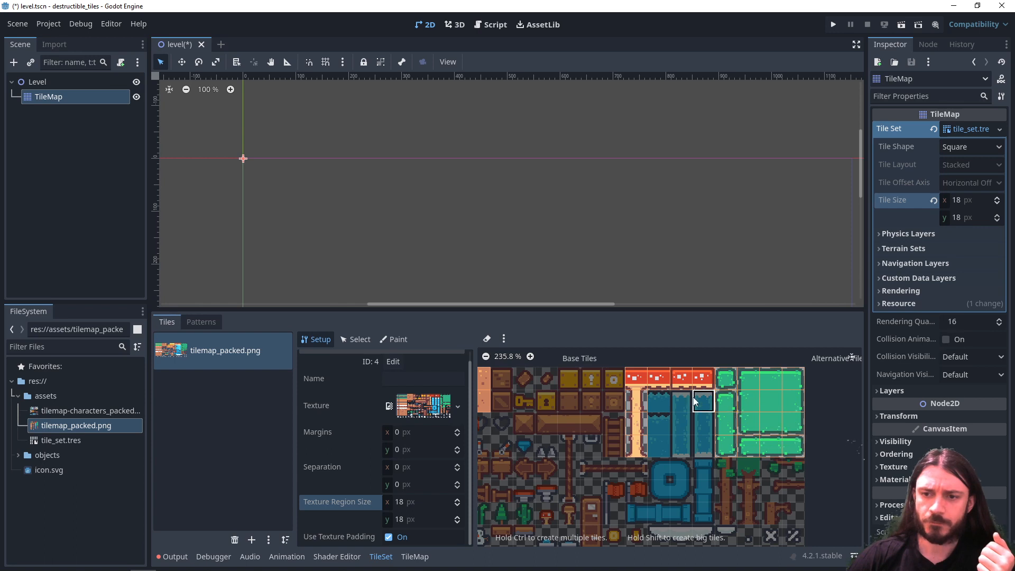
pyautogui.scroll(-2, 677, 422)
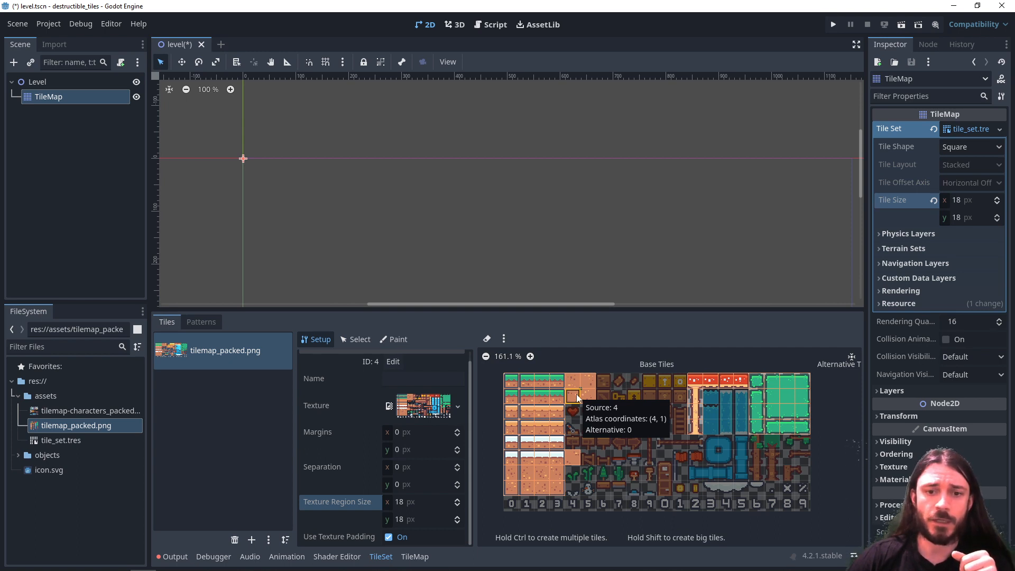
pyautogui.click(360, 339)
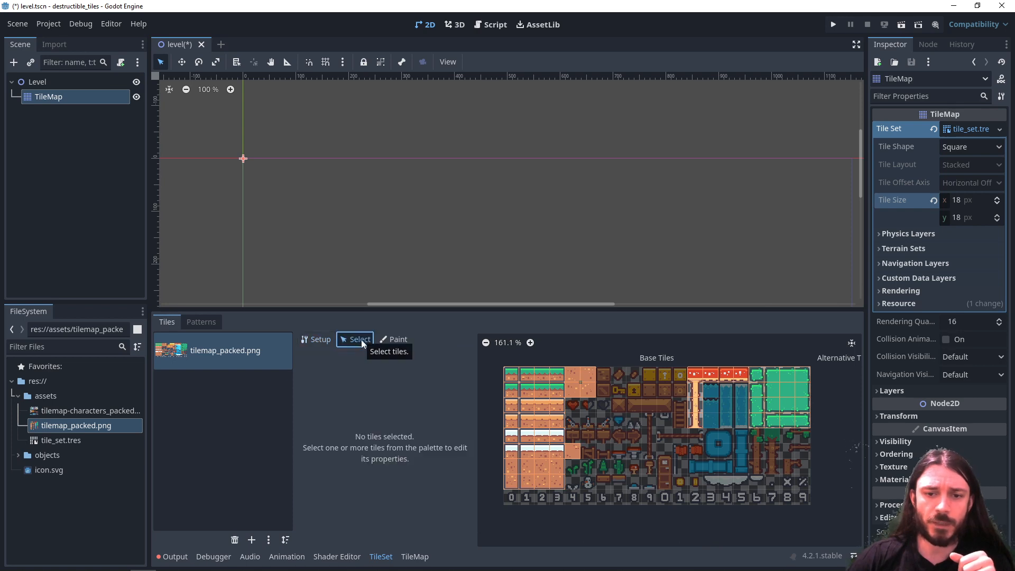
pyautogui.click(511, 380)
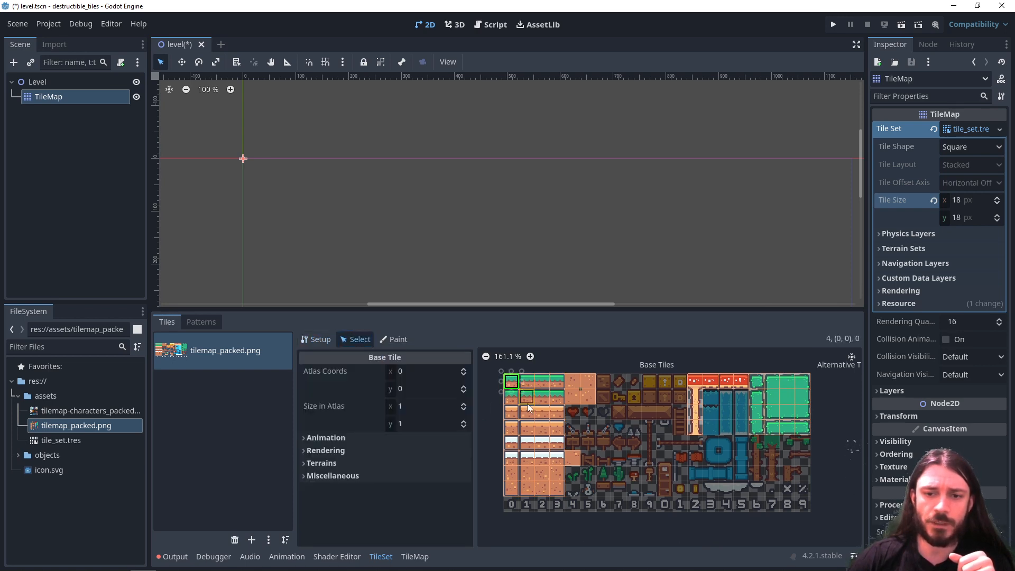
pyautogui.click(527, 427)
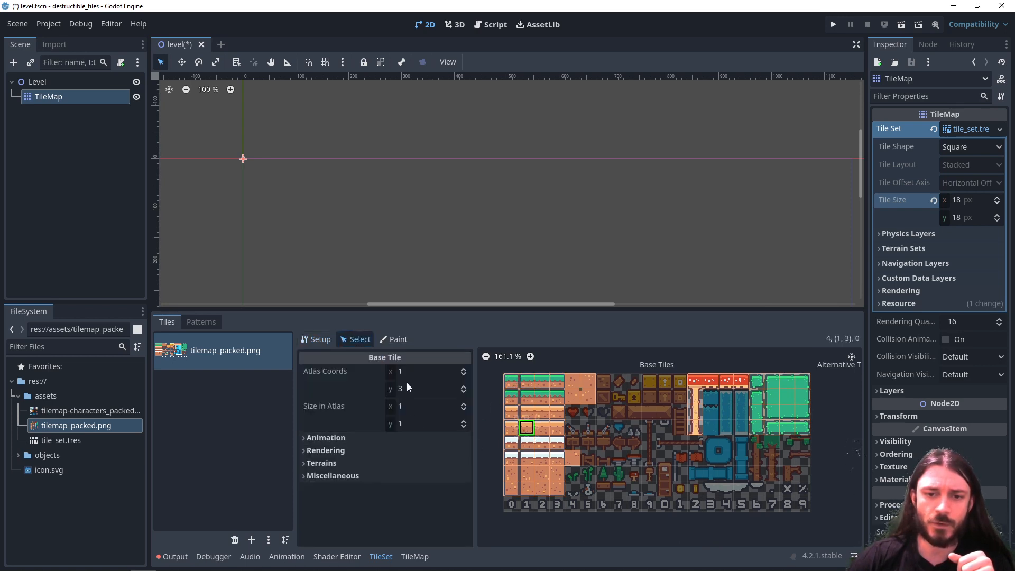
# - Examine the selected tile's animation, rendering, terrain and miscellaneous properties
pyautogui.click(337, 438)
pyautogui.click(339, 439)
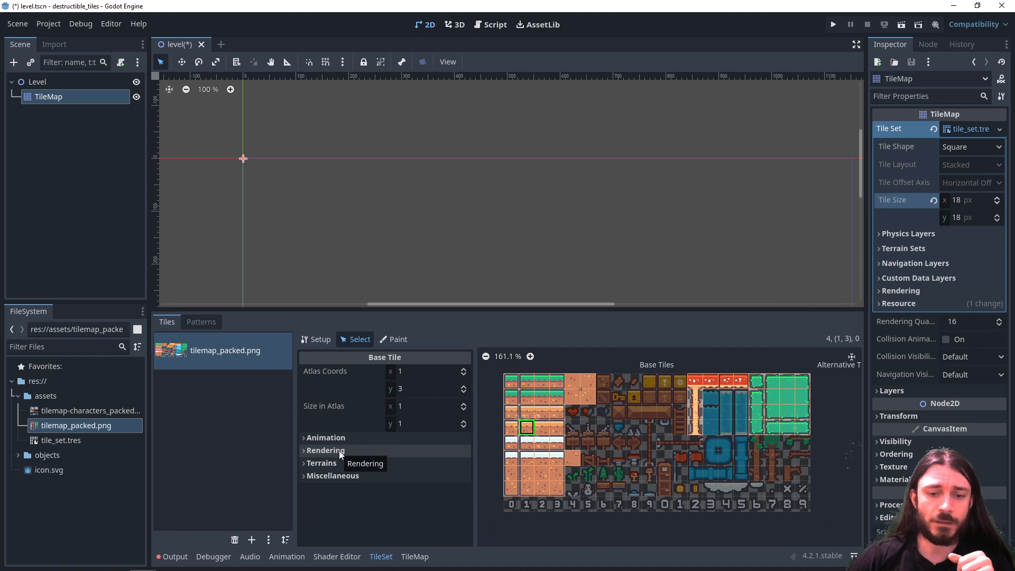
pyautogui.click(339, 451)
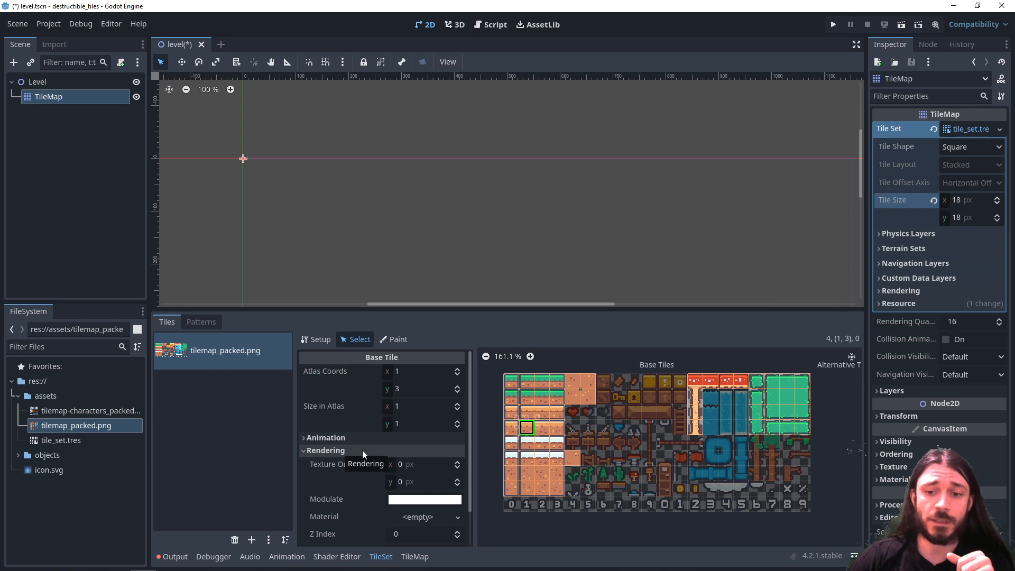
pyautogui.click(344, 449)
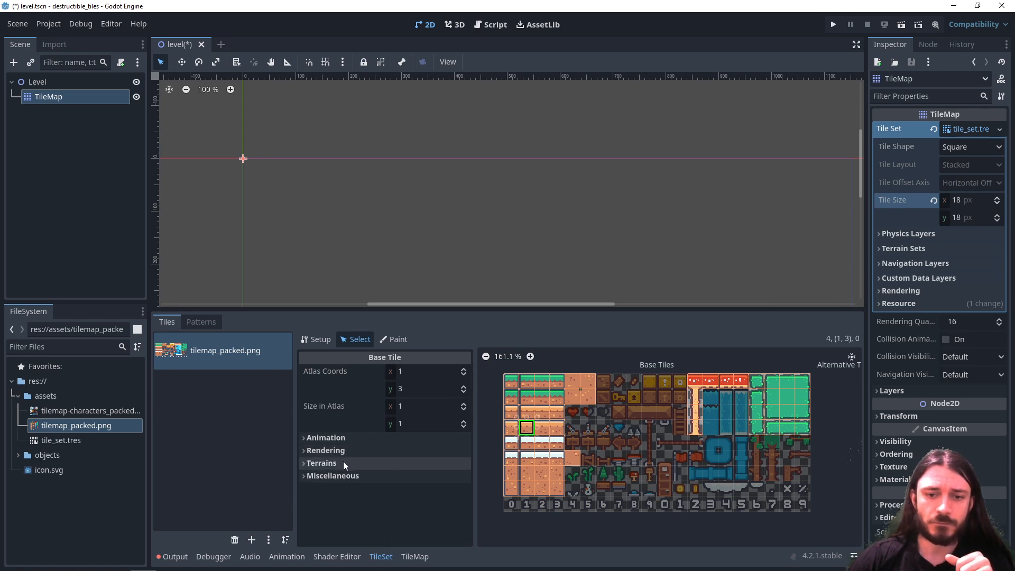
pyautogui.click(344, 462)
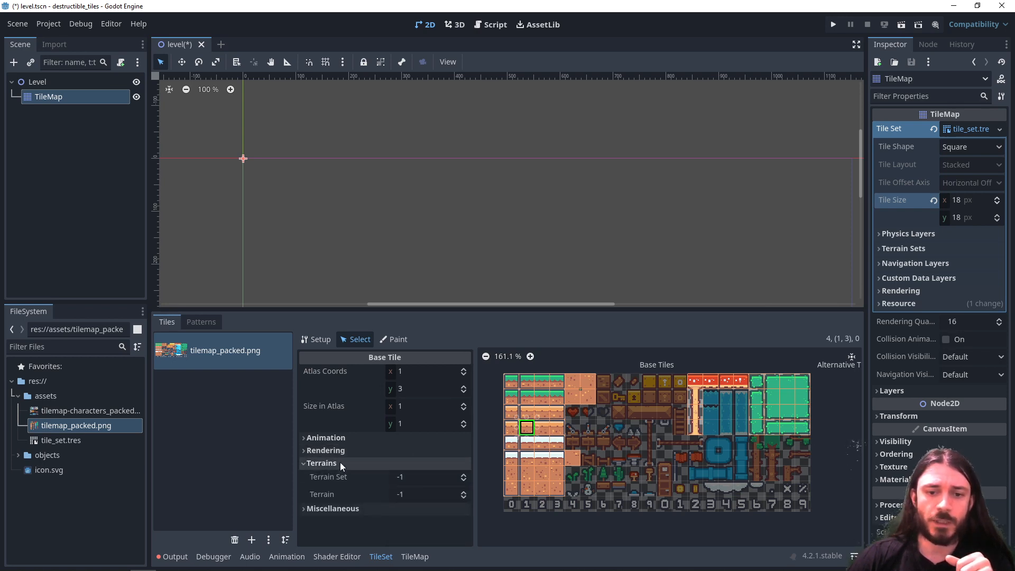
pyautogui.click(339, 464)
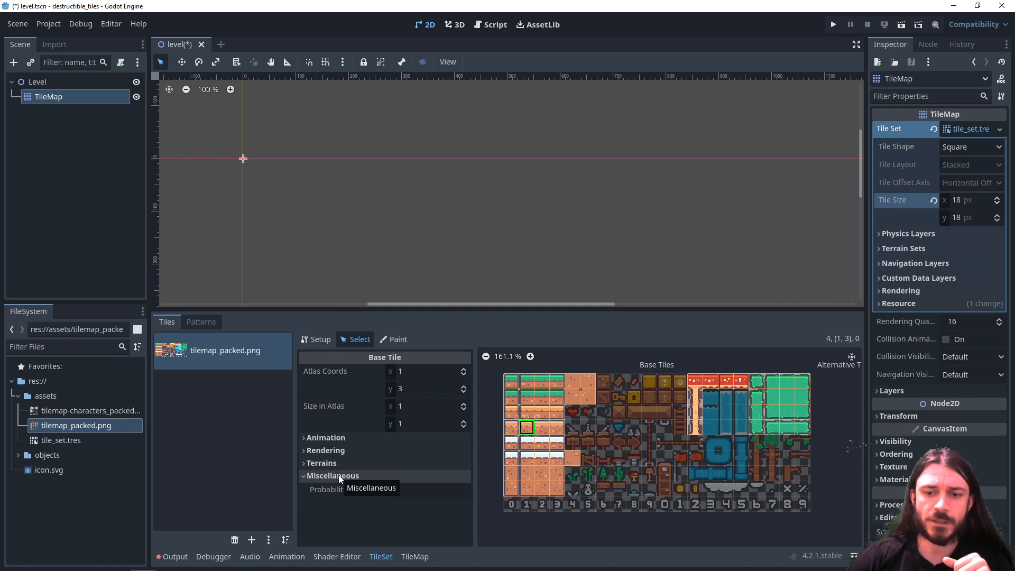
# - Choose Terrains as the property to paint on the tiles and check which terrain sets are available
pyautogui.click(390, 339)
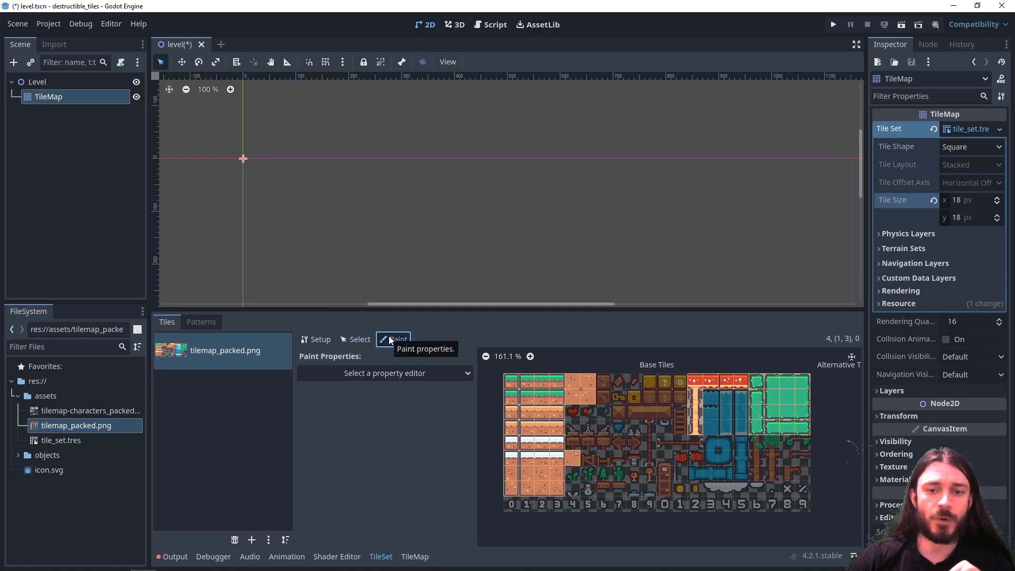
pyautogui.click(391, 373)
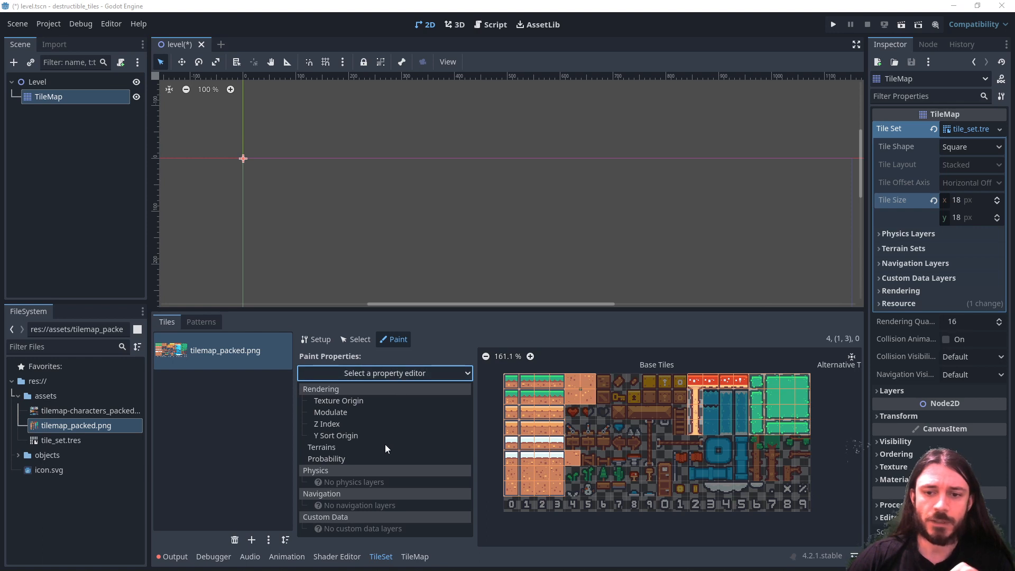
pyautogui.click(328, 448)
pyautogui.click(397, 408)
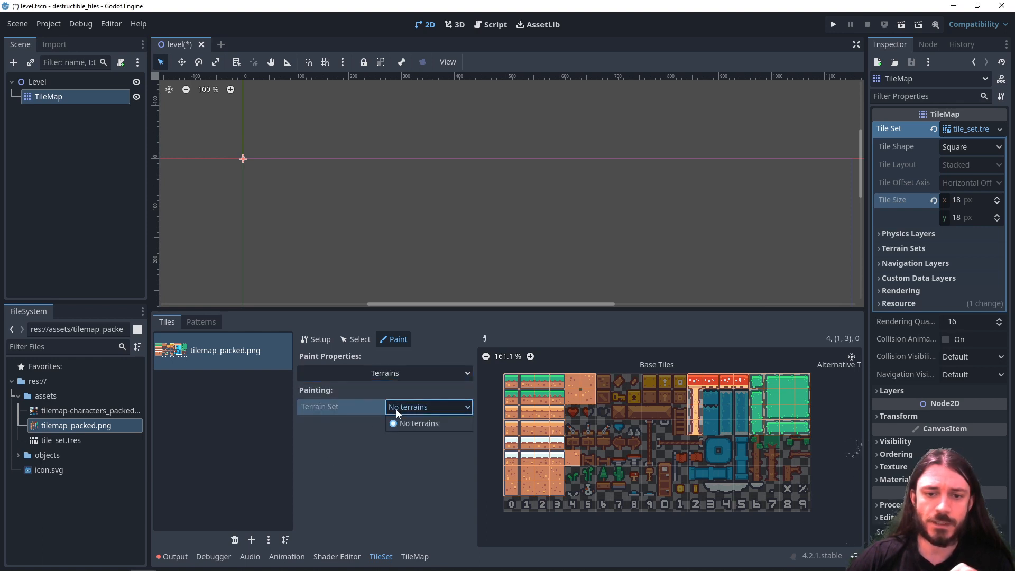
pyautogui.click(337, 434)
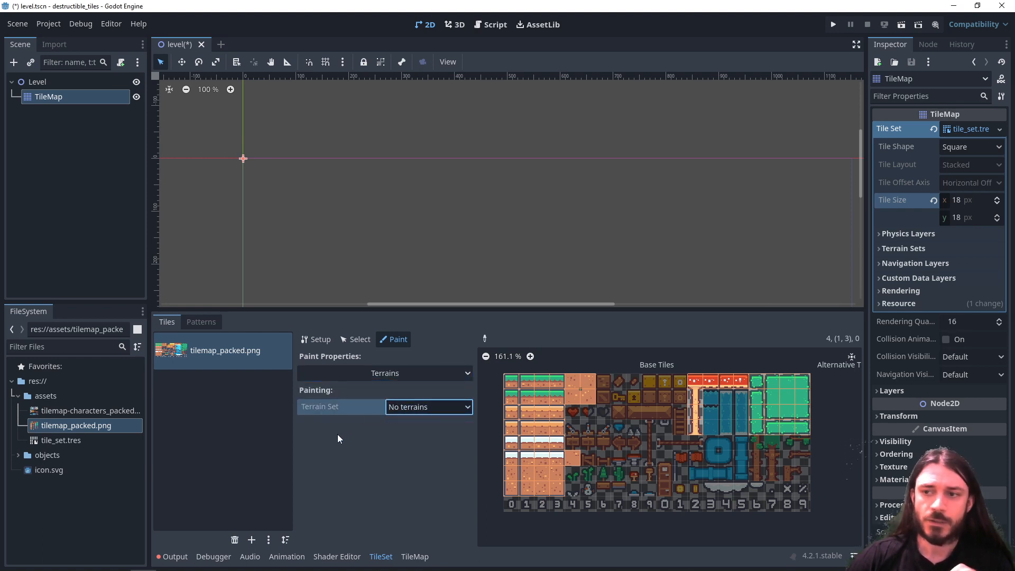
# - Add a terrain set in Match Corners and Sides mode to the tile set and add one terrain to it
pyautogui.click(880, 248)
pyautogui.click(917, 265)
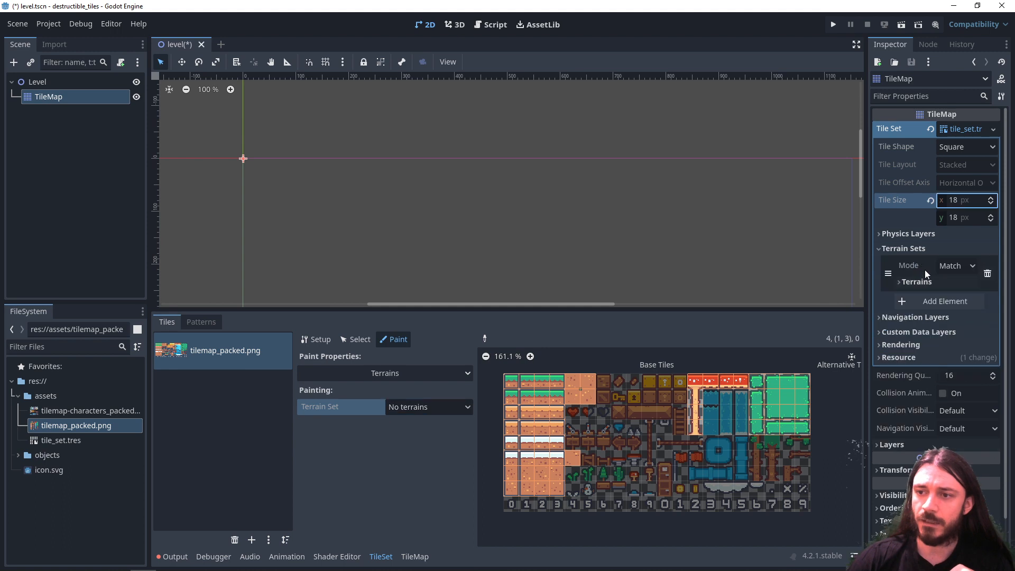
pyautogui.click(963, 270)
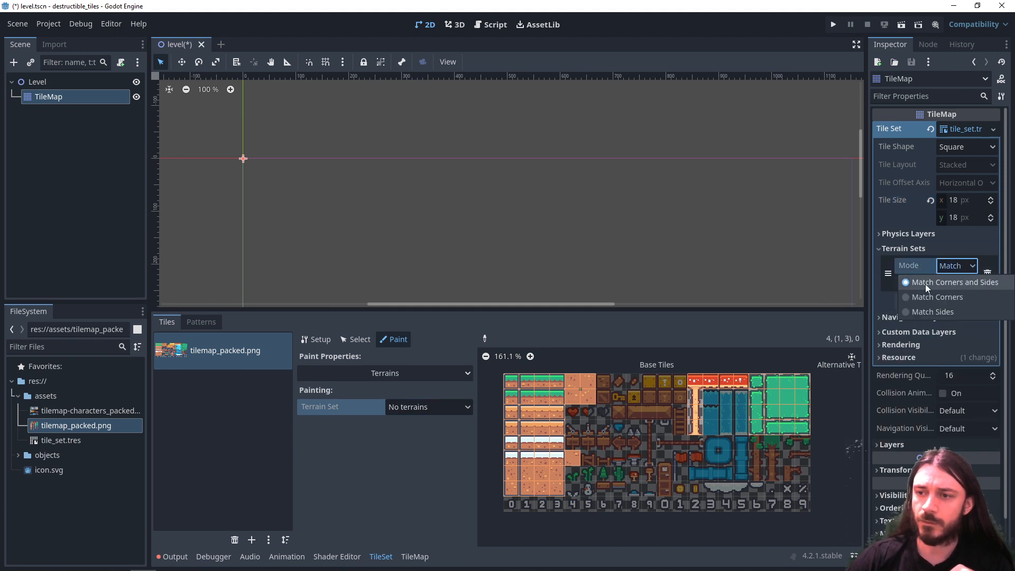
pyautogui.click(972, 282)
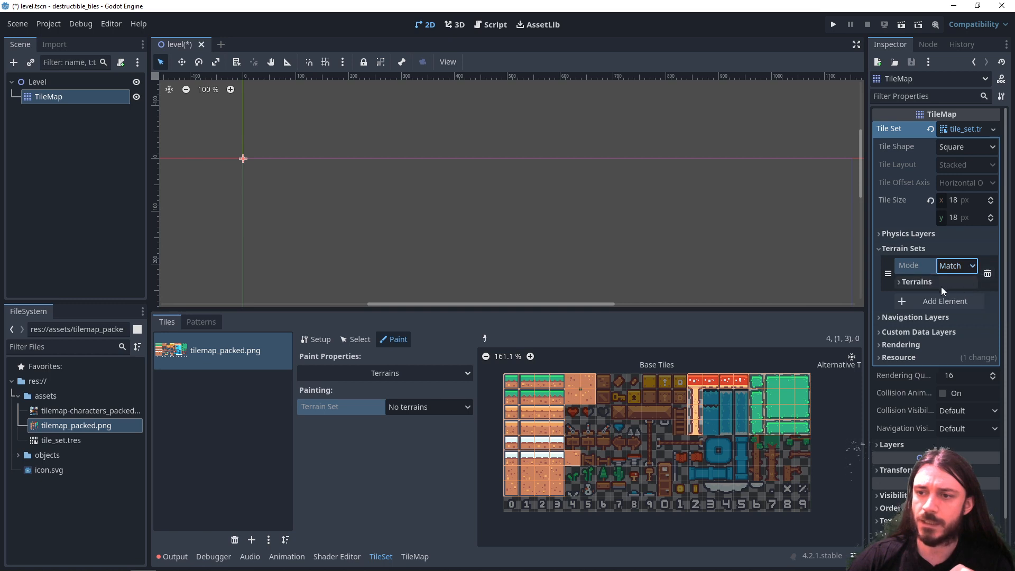
pyautogui.click(941, 285)
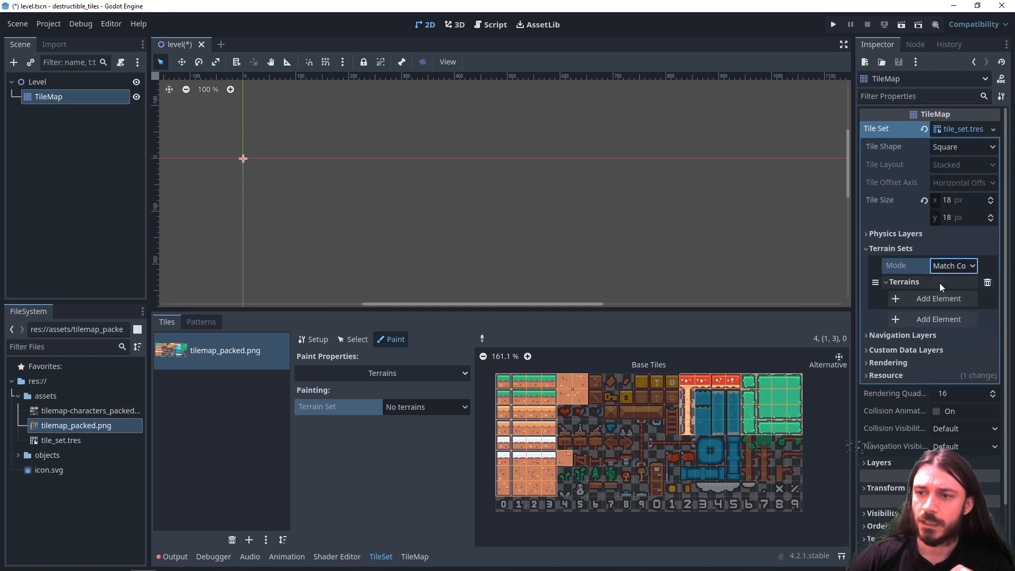
pyautogui.click(908, 298)
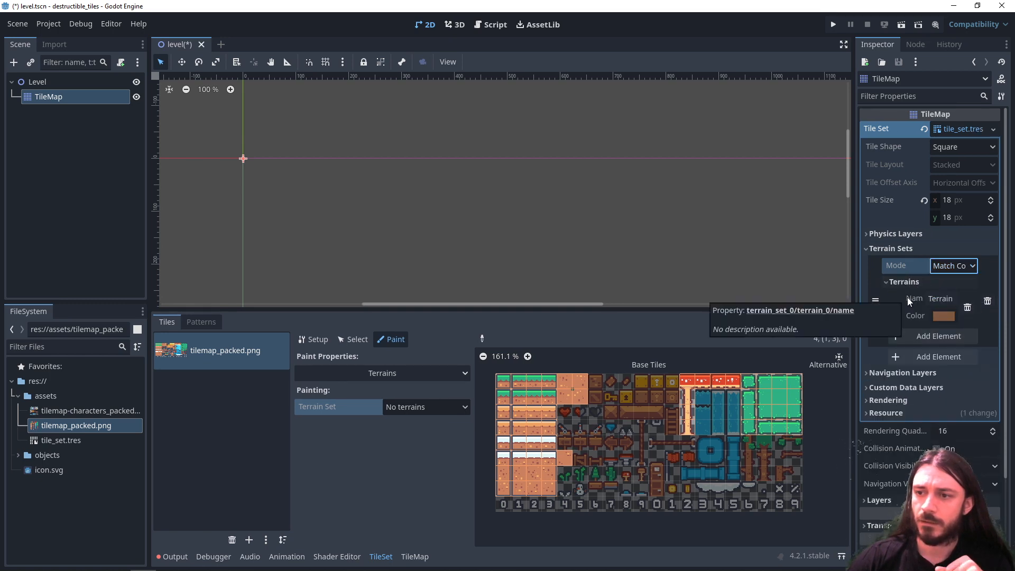
# - Name the new terrain Grass and change its color from brown to green
pyautogui.click(953, 299)
pyautogui.write('Gras')
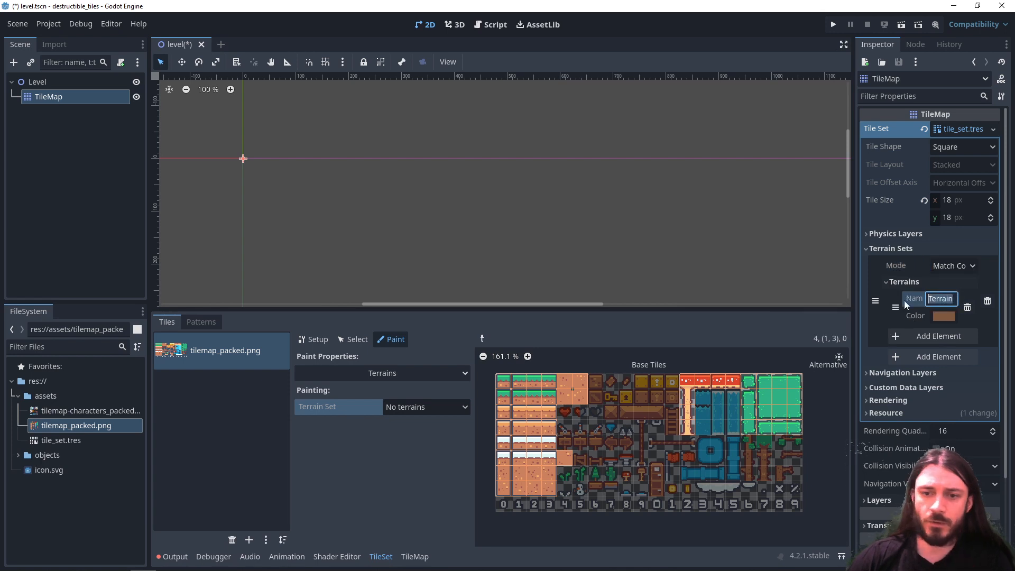
pyautogui.write('s')
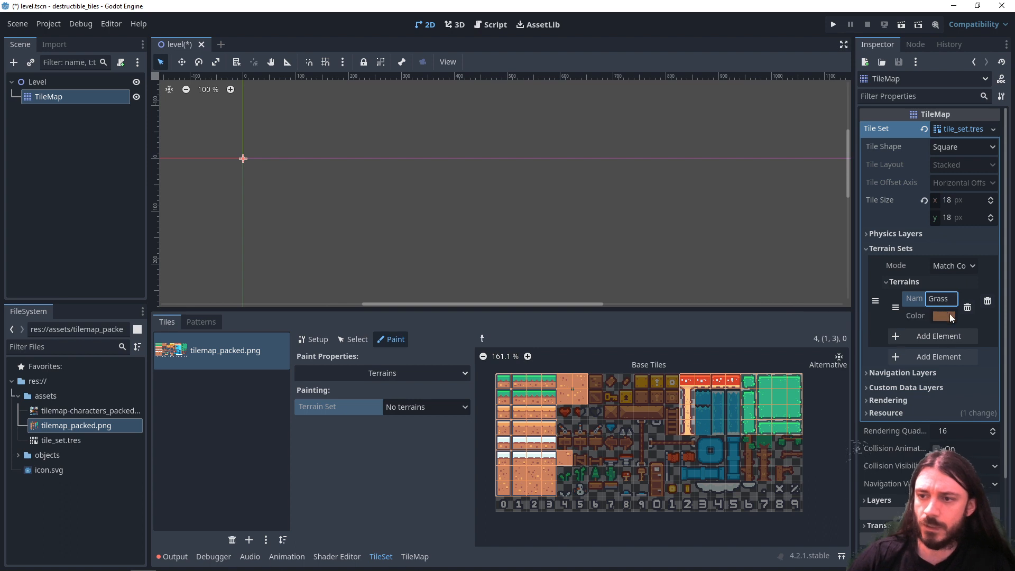
pyautogui.click(946, 315)
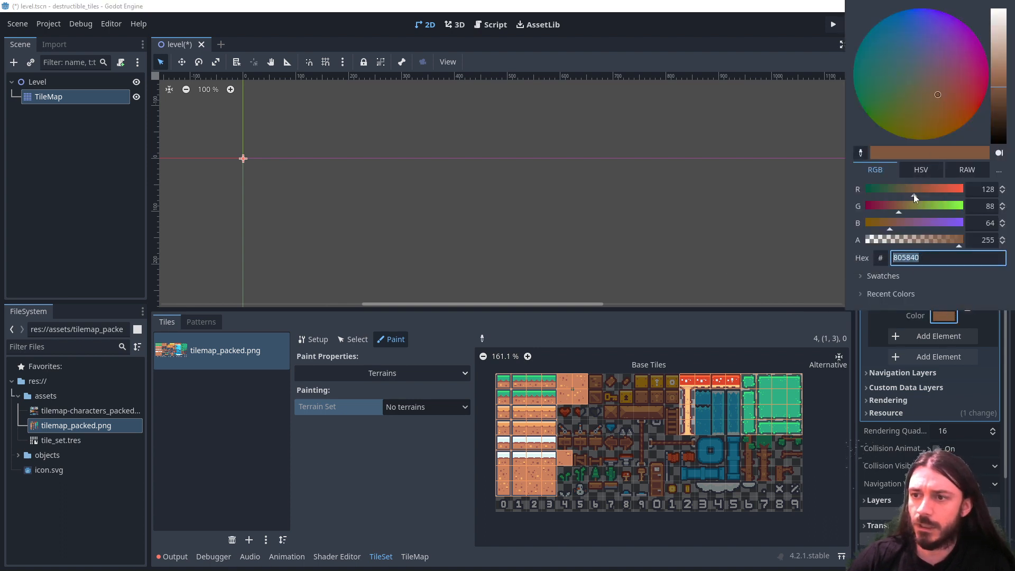
pyautogui.moveTo(920, 206); pyautogui.dragTo(935, 207)
pyautogui.moveTo(913, 190); pyautogui.dragTo(859, 190)
pyautogui.moveTo(891, 224); pyautogui.dragTo(831, 221)
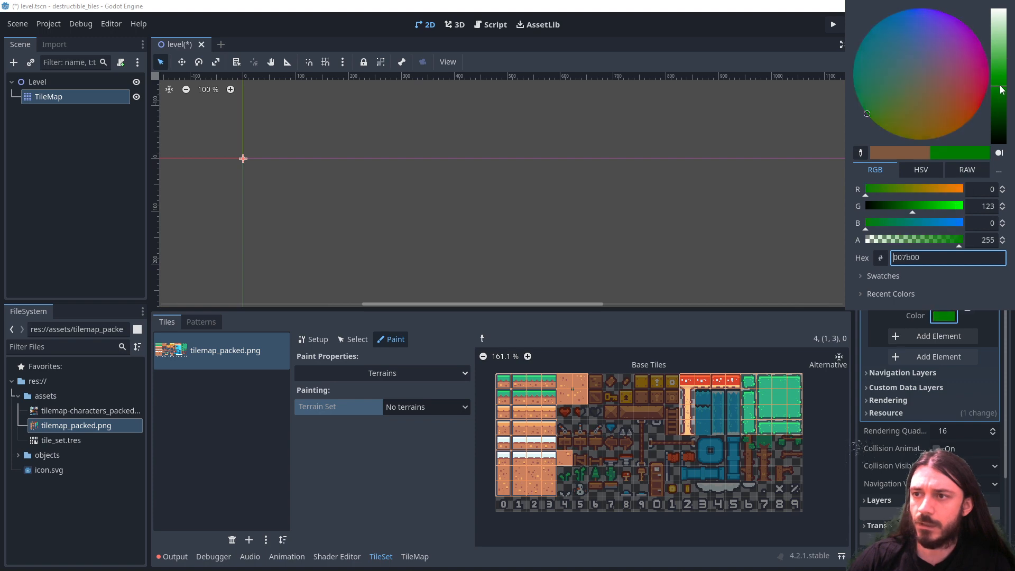
pyautogui.moveTo(999, 91); pyautogui.dragTo(999, 74)
pyautogui.click(886, 322)
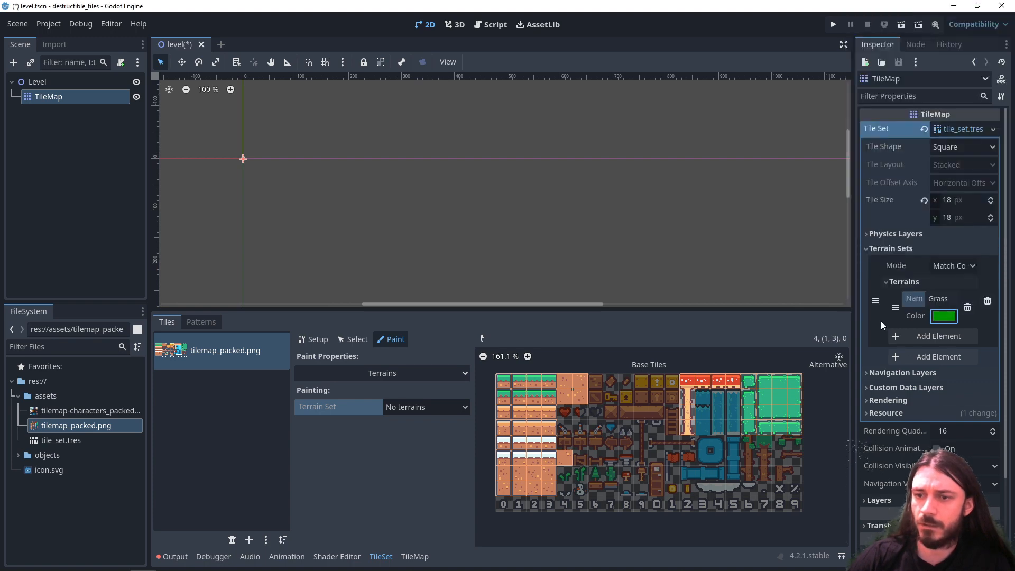
# - Set the terrain painting to Terrain Set 0 with the Grass terrain
pyautogui.scroll(8, 566, 434)
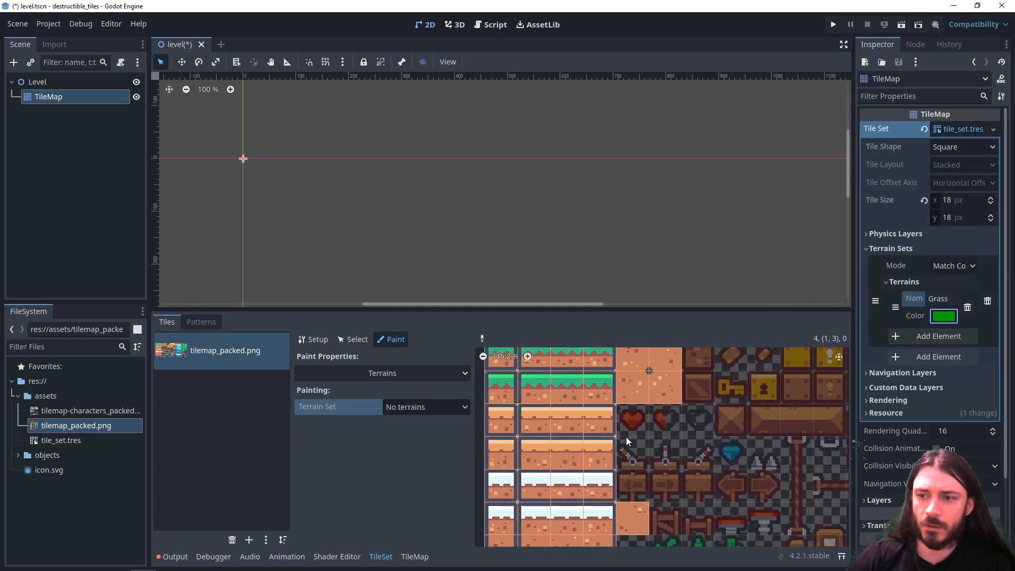
pyautogui.click(411, 411)
pyautogui.click(418, 438)
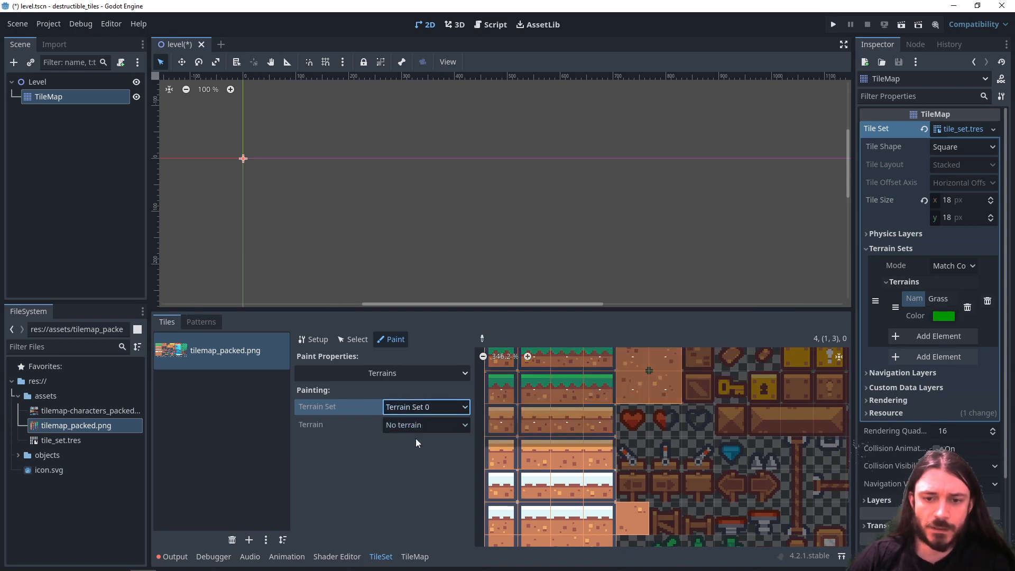
pyautogui.click(417, 426)
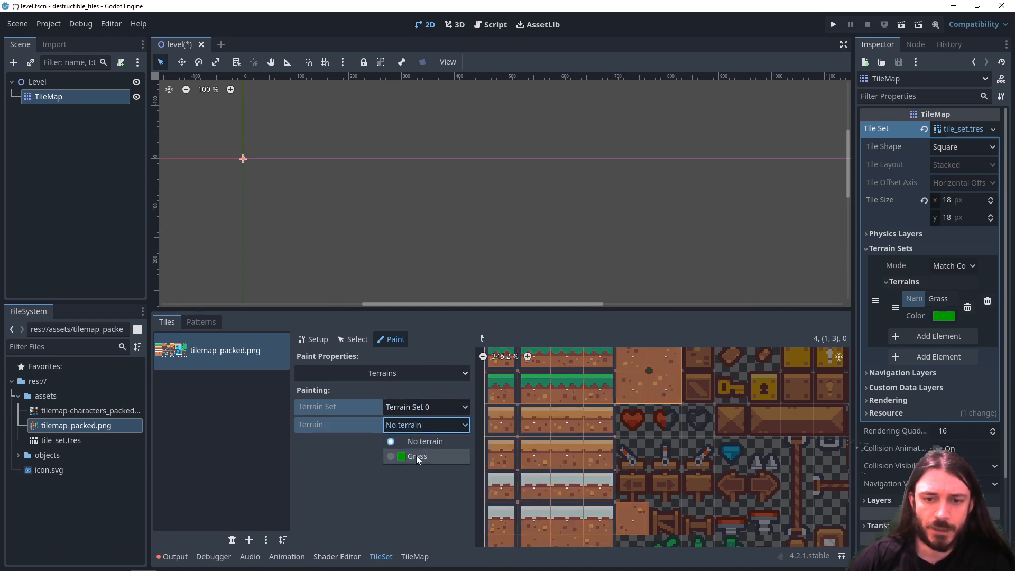
pyautogui.click(417, 455)
# - Assign Terrain Set 0 to all eight grass-topped tiles in the first two rows of the atlas
pyautogui.scroll(3, 599, 443)
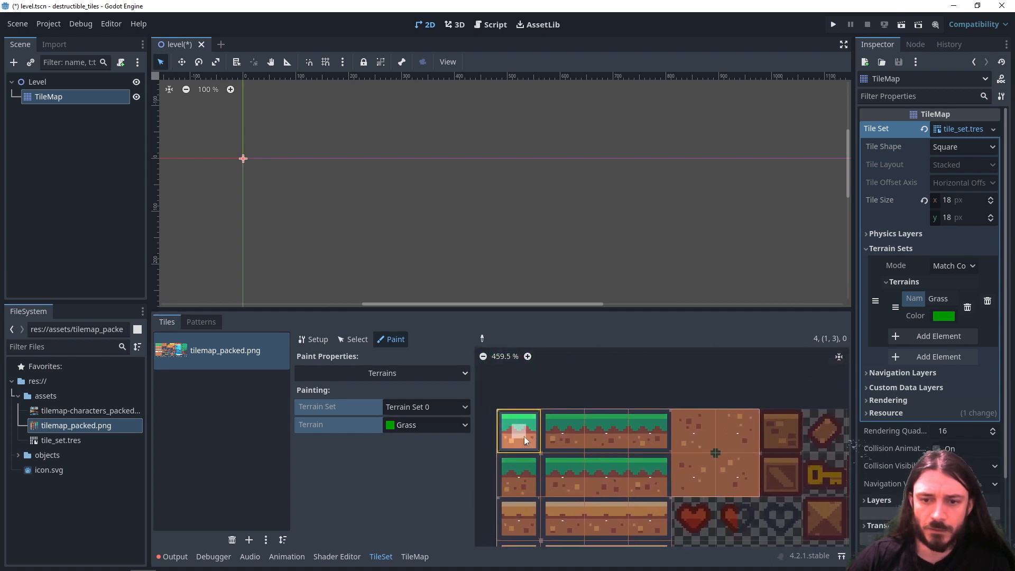
pyautogui.scroll(3, 546, 465)
pyautogui.moveTo(565, 429)
pyautogui.mouseDown(button='middle')
pyautogui.moveTo(510, 405)
pyautogui.moveTo(658, 469)
pyautogui.mouseUp(button='middle')
pyautogui.click(642, 426)
pyautogui.click(703, 435)
pyautogui.click(748, 428)
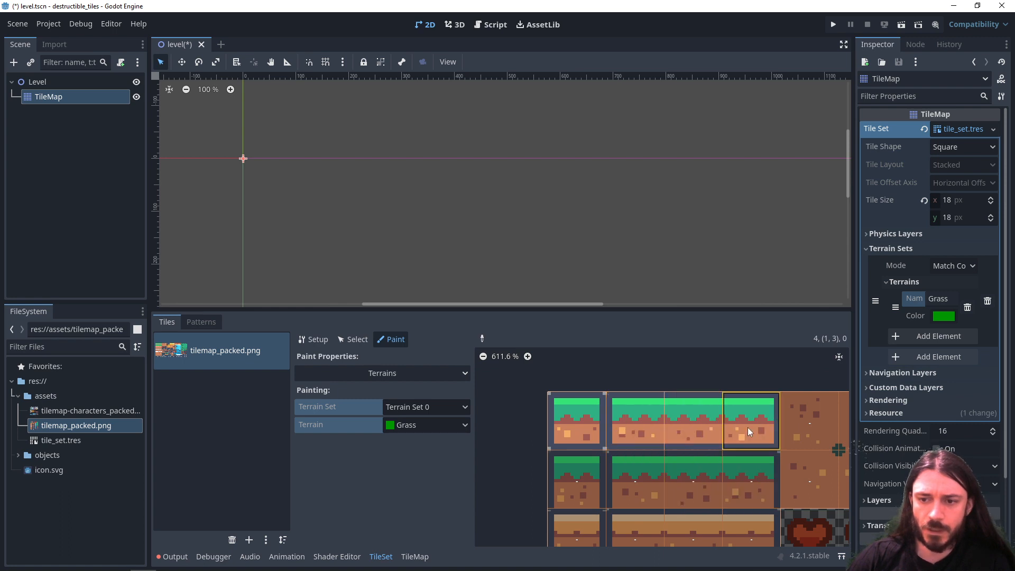
pyautogui.moveTo(681, 511); pyautogui.dragTo(658, 433, button='middle')
pyautogui.click(567, 405)
pyautogui.click(616, 407)
pyautogui.click(678, 412)
pyautogui.click(720, 411)
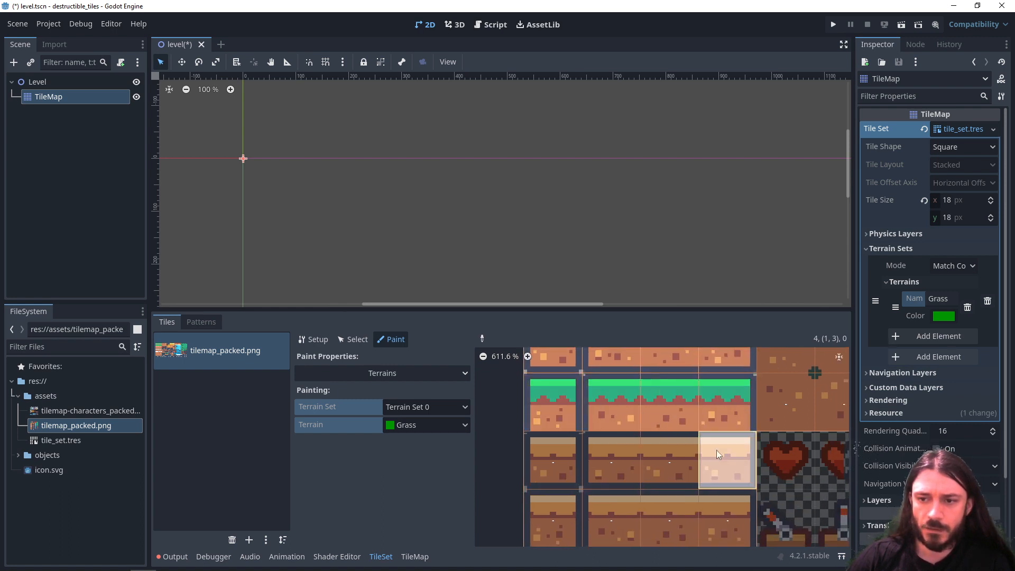
# - Assign Terrain Set 0 to the eight plain dirt tiles in the two rows below the snow tiles
pyautogui.scroll(-4, 687, 468)
pyautogui.moveTo(676, 513); pyautogui.dragTo(678, 397, button='middle')
pyautogui.moveTo(634, 511); pyautogui.dragTo(632, 428, button='middle')
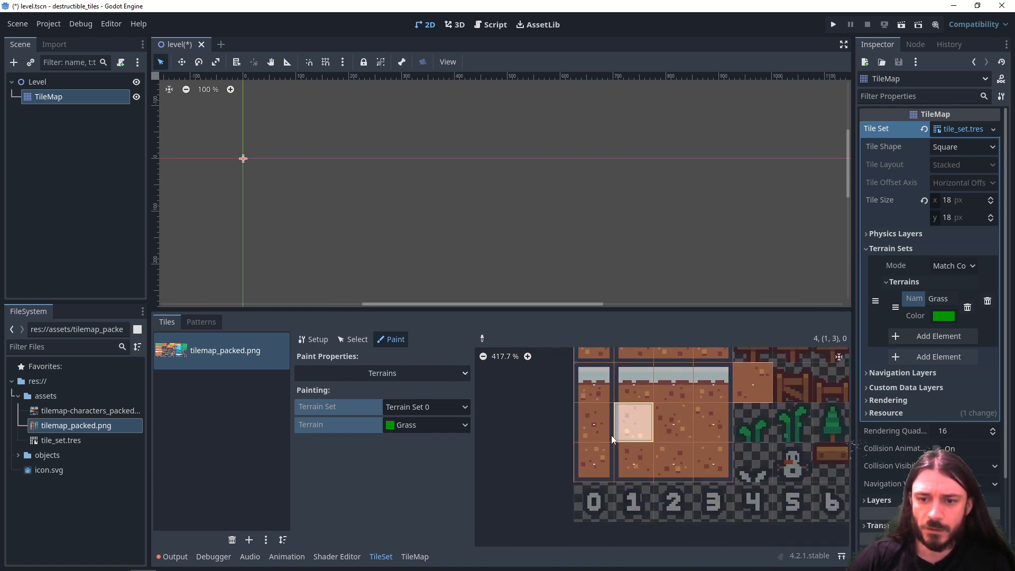
pyautogui.click(603, 432)
pyautogui.click(641, 432)
pyautogui.click(684, 434)
pyautogui.click(714, 433)
pyautogui.click(715, 457)
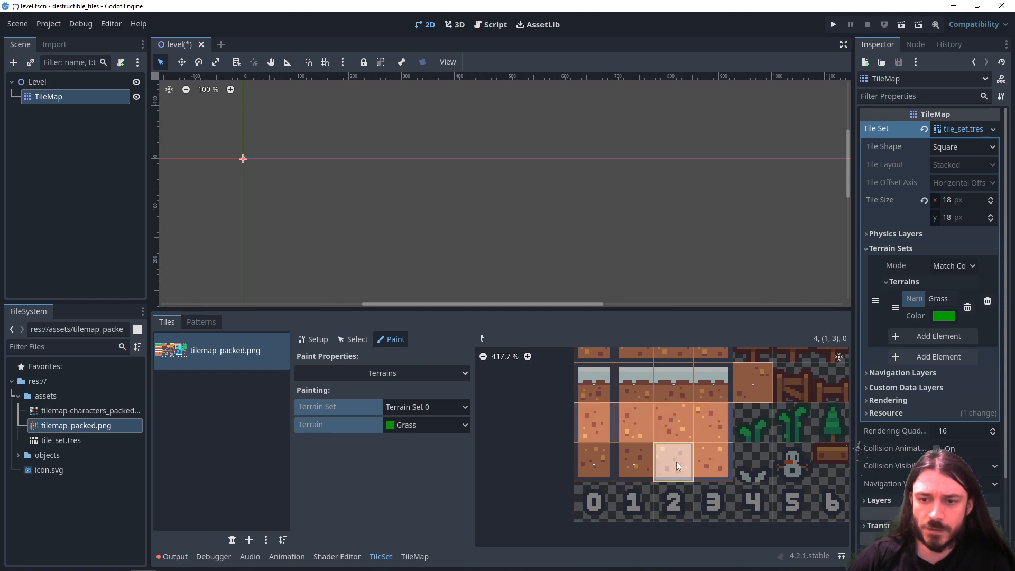
pyautogui.click(677, 461)
pyautogui.click(637, 462)
pyautogui.click(603, 460)
# - Assign Terrain Set 0 to the single dirt tile beside the second snow row and the 2x2 dirt block beside the grass rows
pyautogui.moveTo(682, 436); pyautogui.dragTo(621, 498, button='middle')
pyautogui.click(683, 455)
pyautogui.moveTo(615, 395)
pyautogui.mouseDown(button='middle')
pyautogui.moveTo(596, 492)
pyautogui.moveTo(569, 543)
pyautogui.mouseUp(button='middle')
pyautogui.click(647, 404)
pyautogui.click(676, 406)
pyautogui.click(677, 437)
pyautogui.click(647, 436)
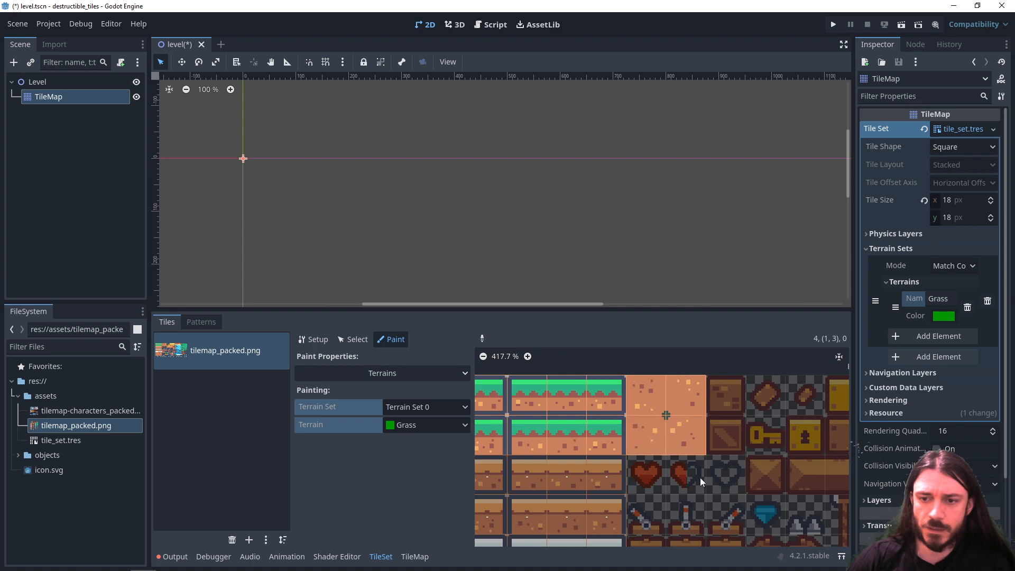
# - Look over the atlas to compare the tiles in the terrain set with the remaining sand, snow and object tiles
pyautogui.moveTo(700, 477); pyautogui.dragTo(530, 471, button='middle')
pyautogui.moveTo(640, 466); pyautogui.dragTo(491, 462, button='middle')
pyautogui.moveTo(691, 472)
pyautogui.mouseDown(button='middle')
pyautogui.moveTo(538, 467)
pyautogui.moveTo(776, 459)
pyautogui.mouseUp(button='middle')
pyautogui.moveTo(629, 460); pyautogui.dragTo(724, 420, button='middle')
pyautogui.scroll(-5, 723, 421)
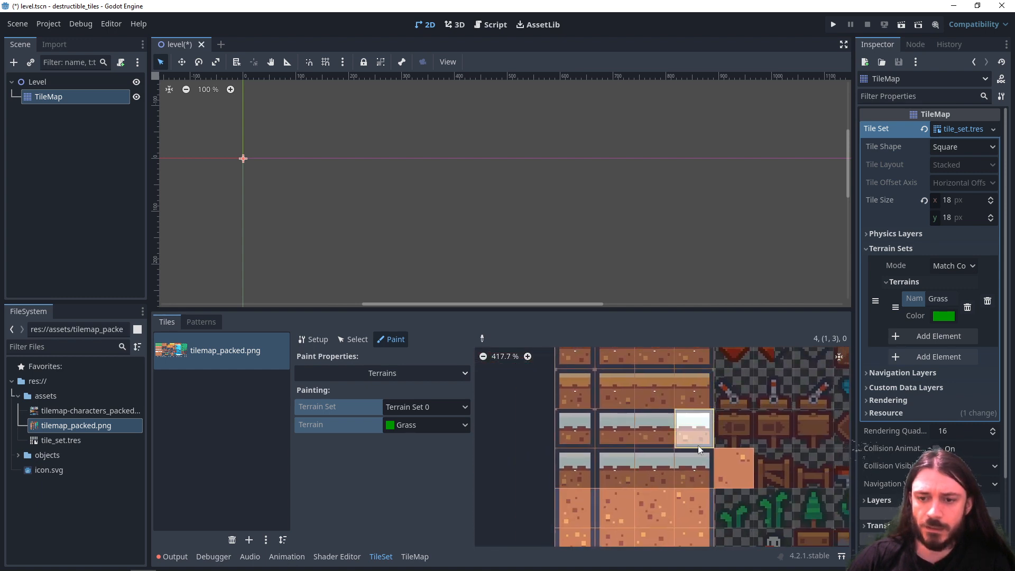
pyautogui.moveTo(601, 468); pyautogui.dragTo(583, 547, button='middle')
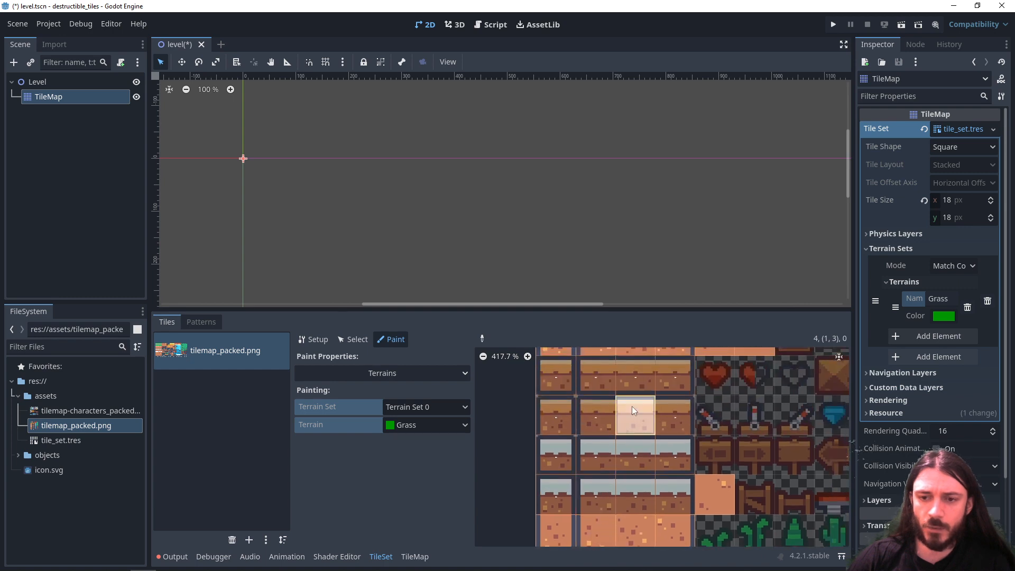
pyautogui.moveTo(632, 406); pyautogui.dragTo(649, 382, button='middle')
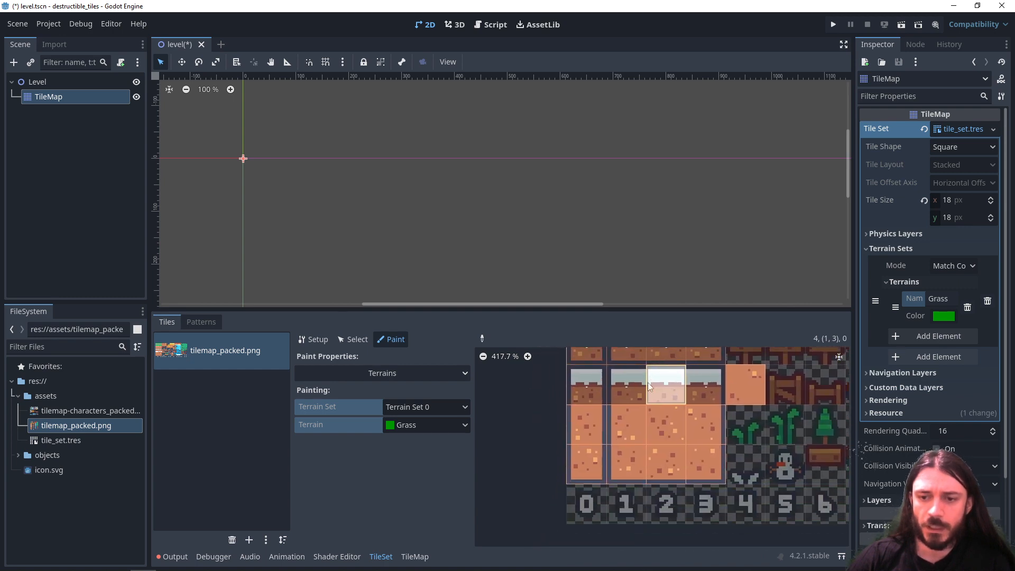
pyautogui.moveTo(656, 427); pyautogui.dragTo(636, 523, button='middle')
pyautogui.moveTo(647, 443); pyautogui.dragTo(636, 492, button='middle')
pyautogui.moveTo(647, 425); pyautogui.dragTo(620, 465, button='middle')
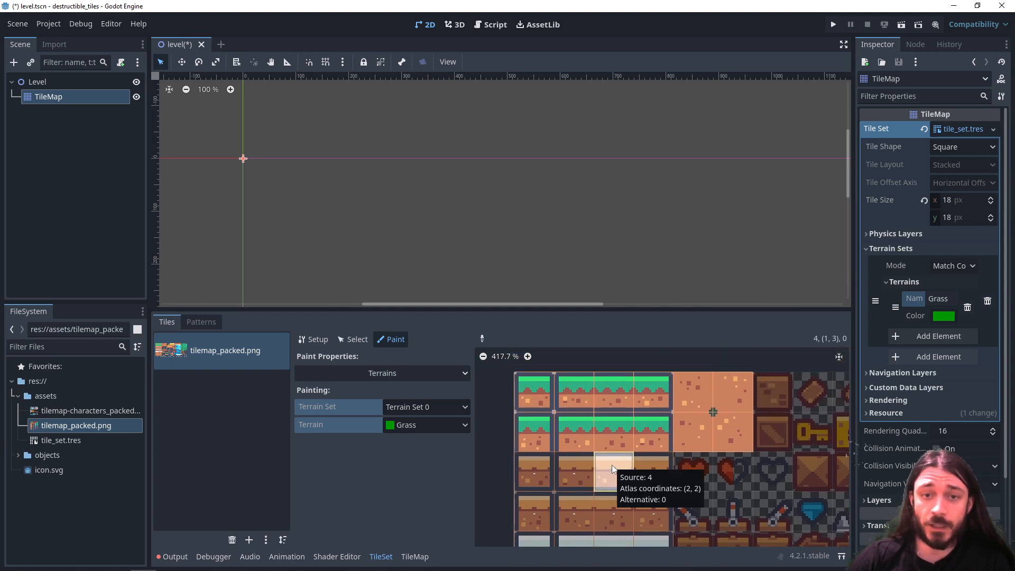
pyautogui.moveTo(612, 465); pyautogui.dragTo(625, 382, button='middle')
pyautogui.moveTo(618, 375); pyautogui.dragTo(602, 510, button='middle')
# - Paint Grass peering bits on the first grass row: only the center of the single tile and a continuous middle band across the three-tile strip
pyautogui.scroll(5, 586, 466)
pyautogui.moveTo(571, 441); pyautogui.dragTo(613, 493, button='middle')
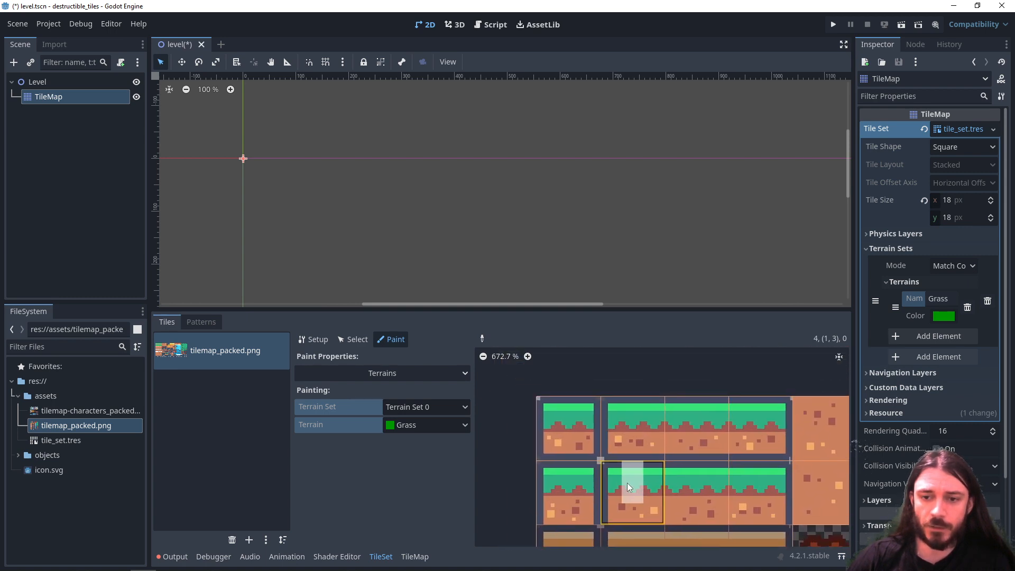
pyautogui.click(564, 432)
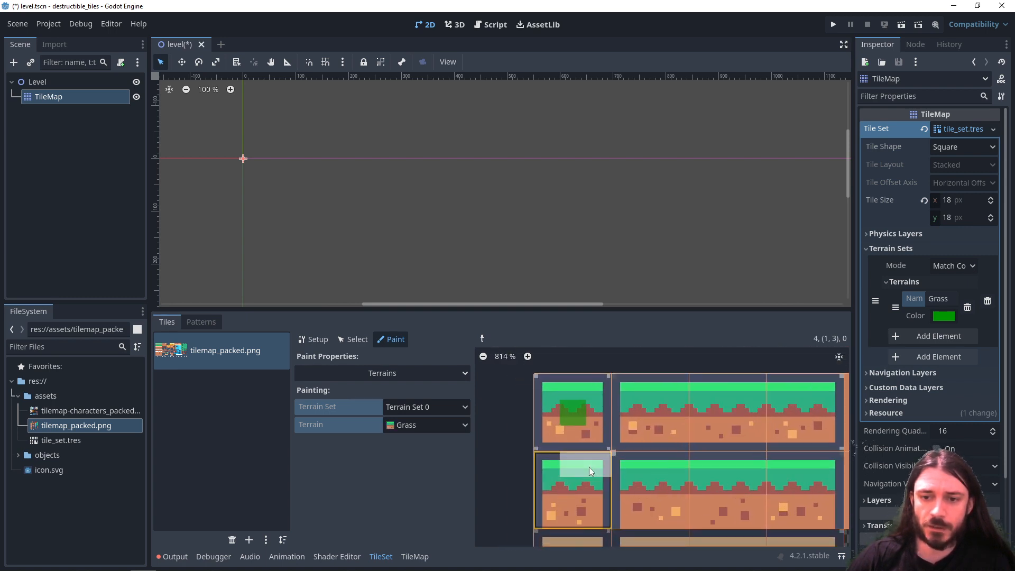
pyautogui.scroll(2, 589, 468)
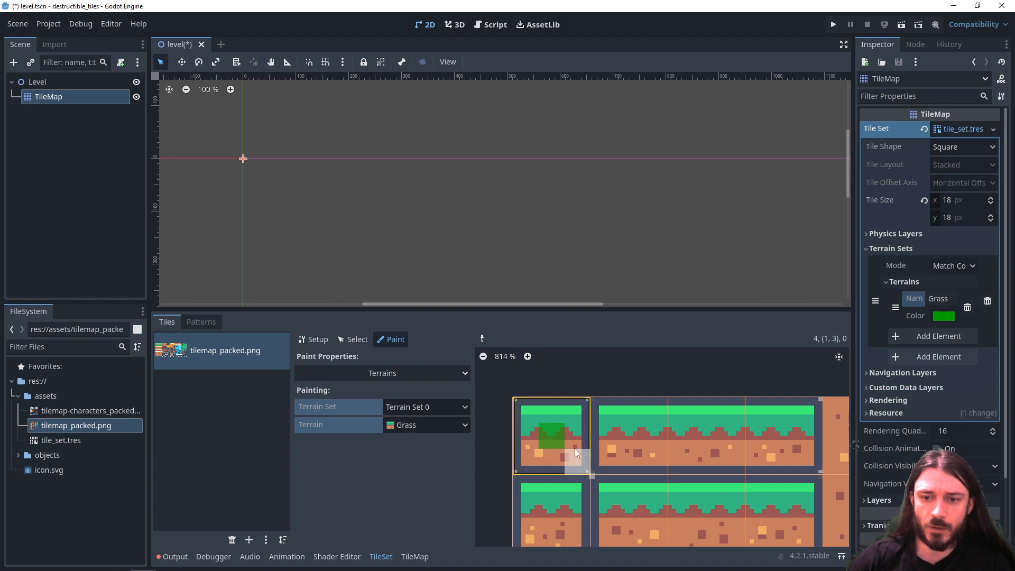
pyautogui.moveTo(634, 438); pyautogui.dragTo(781, 445)
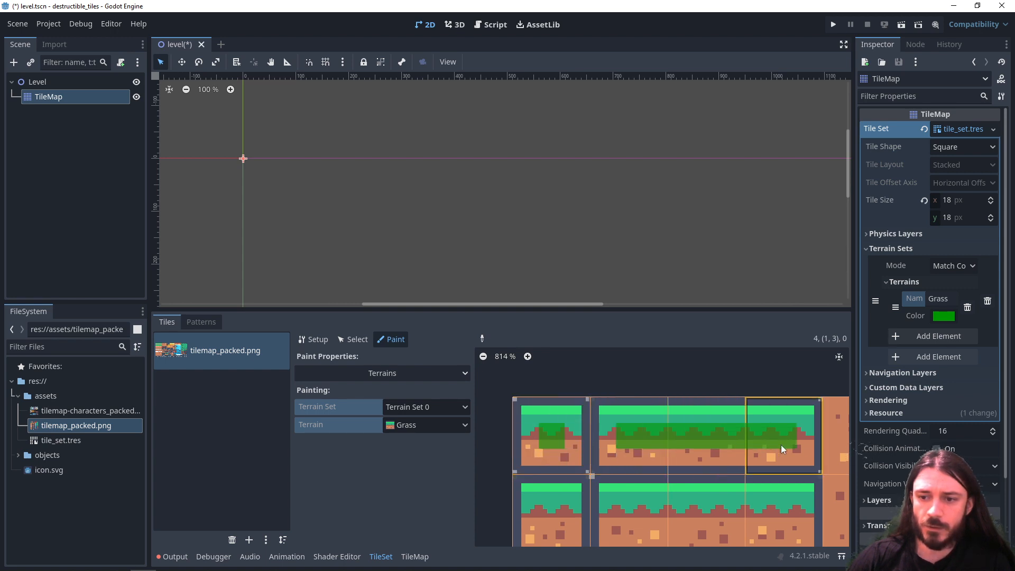
pyautogui.moveTo(670, 517); pyautogui.dragTo(633, 513, button='middle')
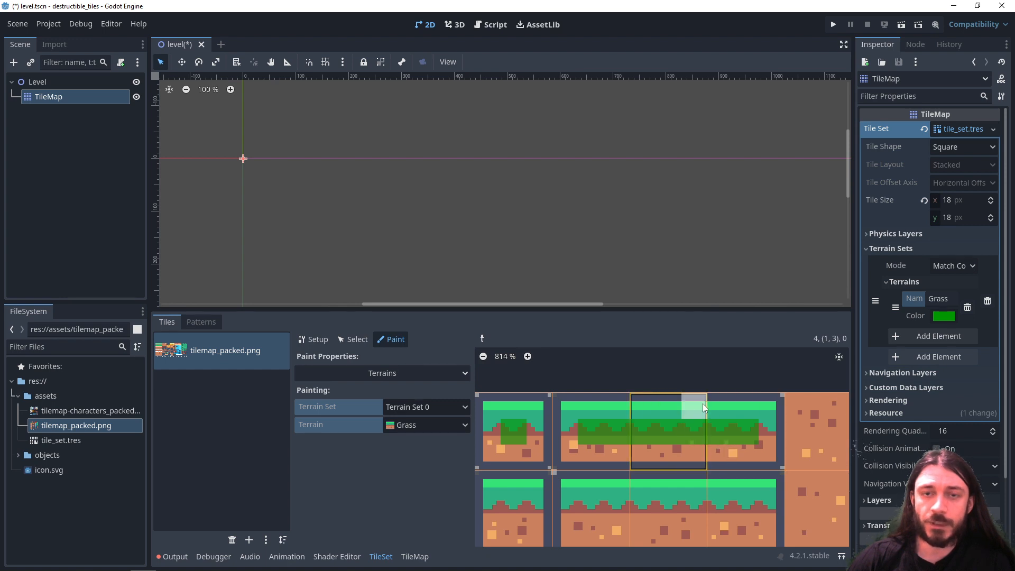
# - Paint the center and bottom-side Grass bits on the first tile of the second grass row
pyautogui.scroll(-2, 705, 456)
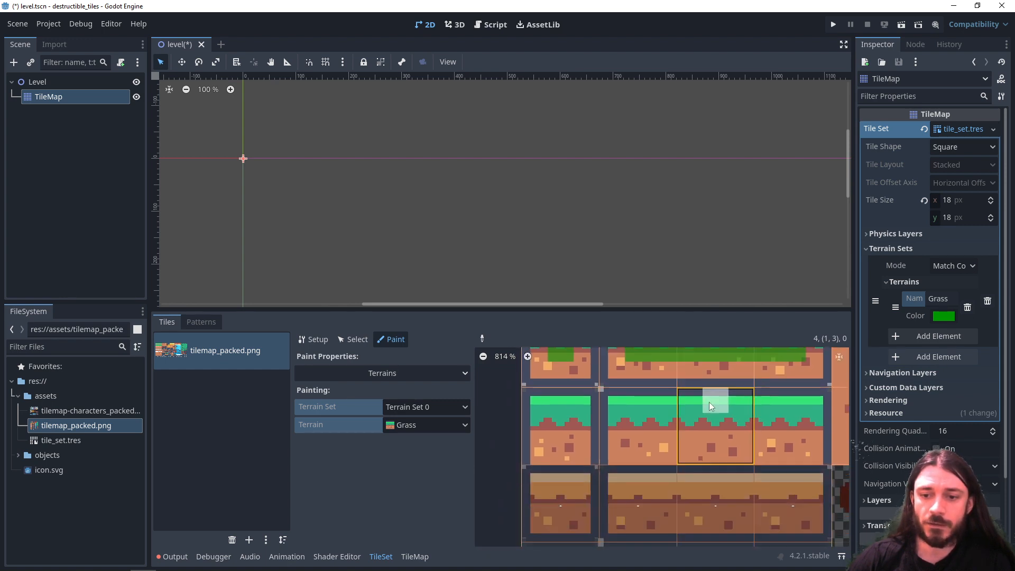
pyautogui.scroll(-1, 709, 402)
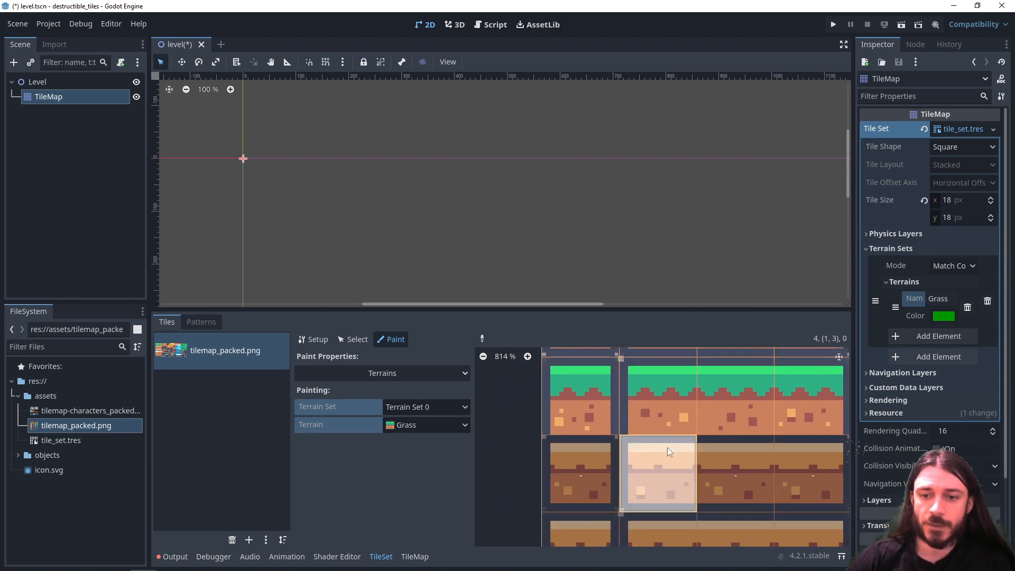
pyautogui.click(582, 400)
pyautogui.click(581, 423)
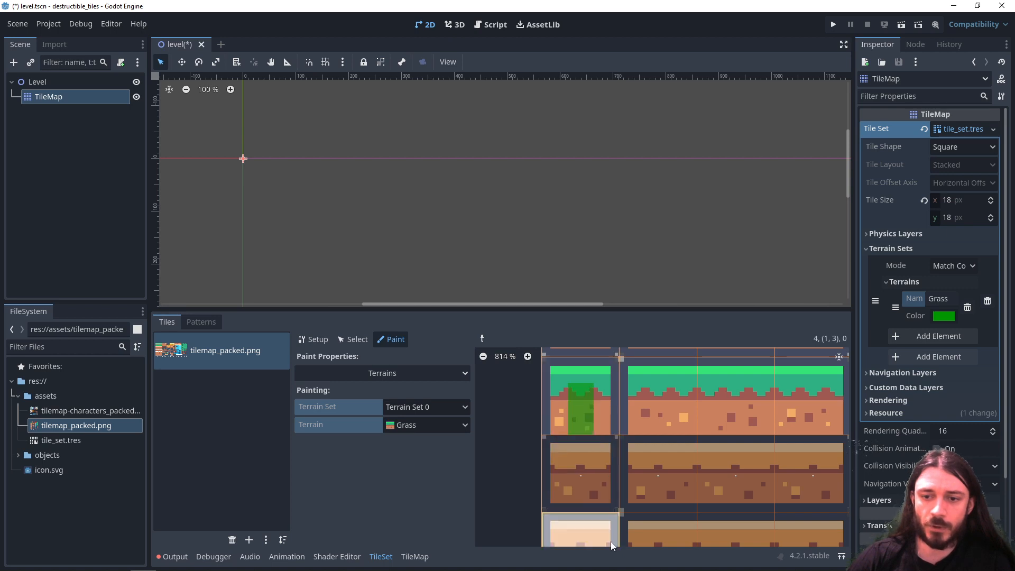
# - Paint a vertical Grass band down the two single-column dirt tiles, ending at the center of the lower one
pyautogui.scroll(-3, 608, 470)
pyautogui.scroll(-3, 599, 448)
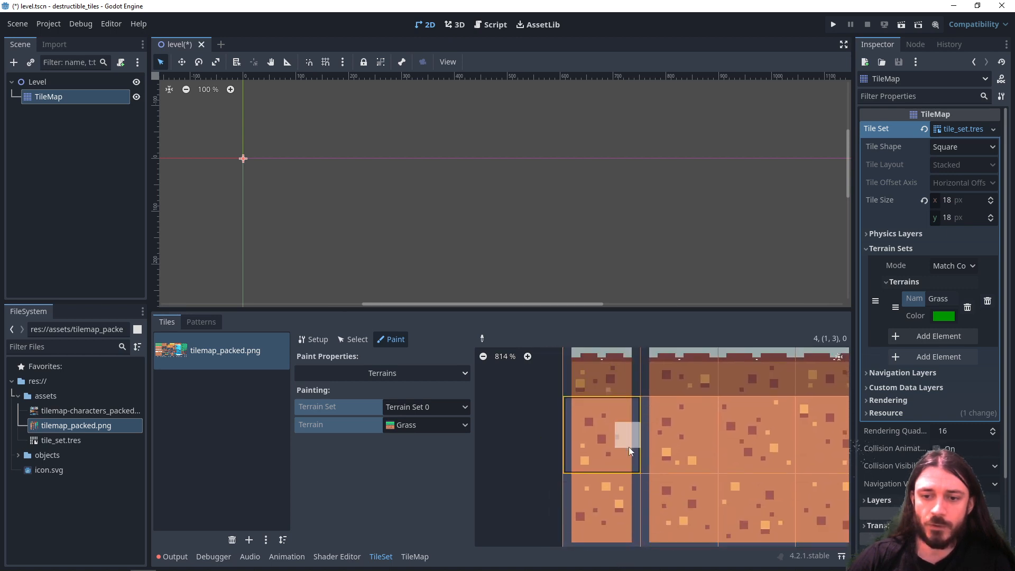
pyautogui.moveTo(596, 417); pyautogui.dragTo(596, 483)
pyautogui.scroll(-2, 600, 454)
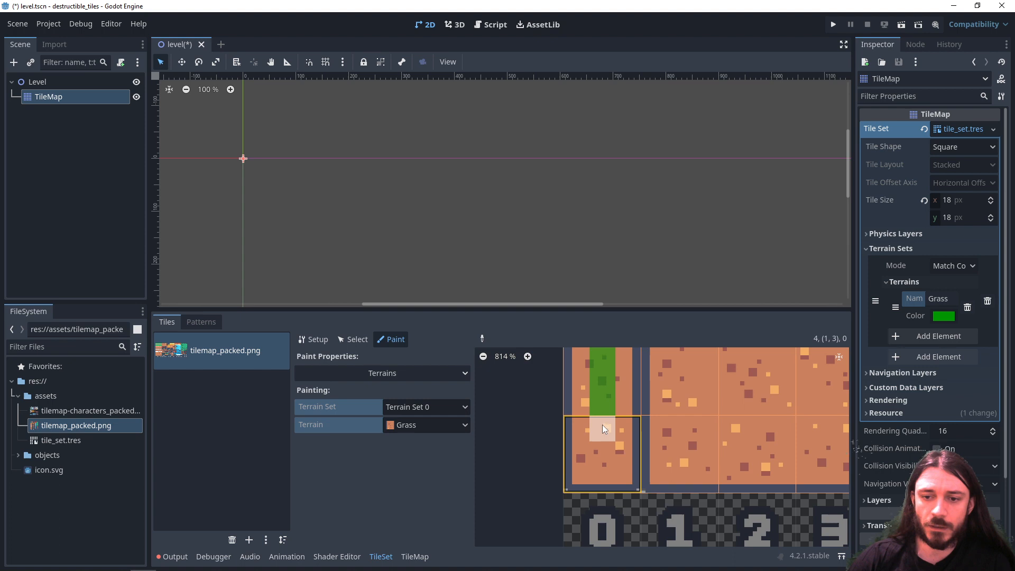
pyautogui.click(604, 460)
pyautogui.scroll(1, 598, 465)
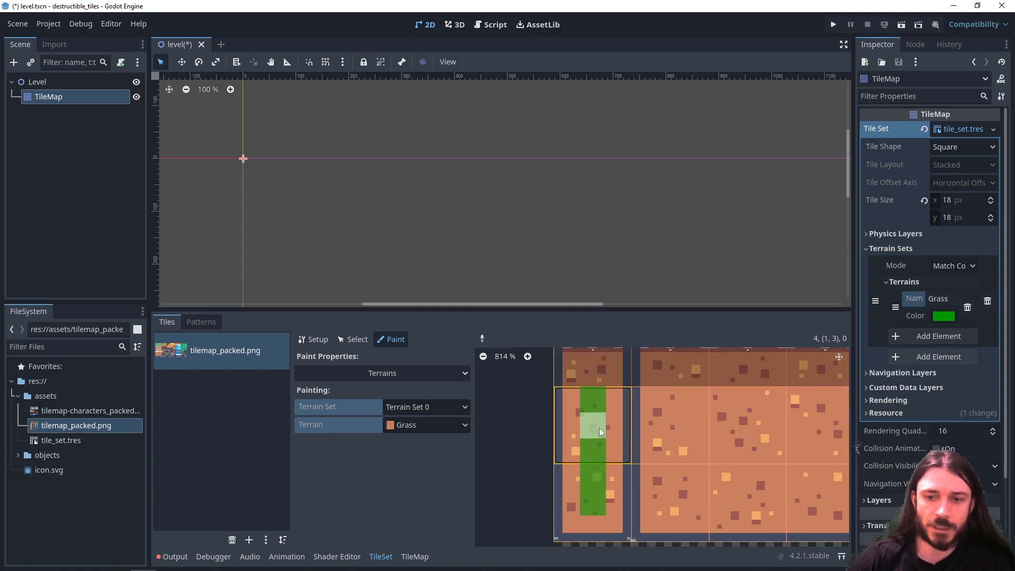
pyautogui.click(595, 510)
# - Paint the center, bottom and connecting side Grass bits across the three-tile strip in the second grass row, leaving its top and outer edges empty
pyautogui.scroll(1, 613, 434)
pyautogui.scroll(-1, 599, 446)
pyautogui.moveTo(603, 428); pyautogui.dragTo(618, 508, button='middle')
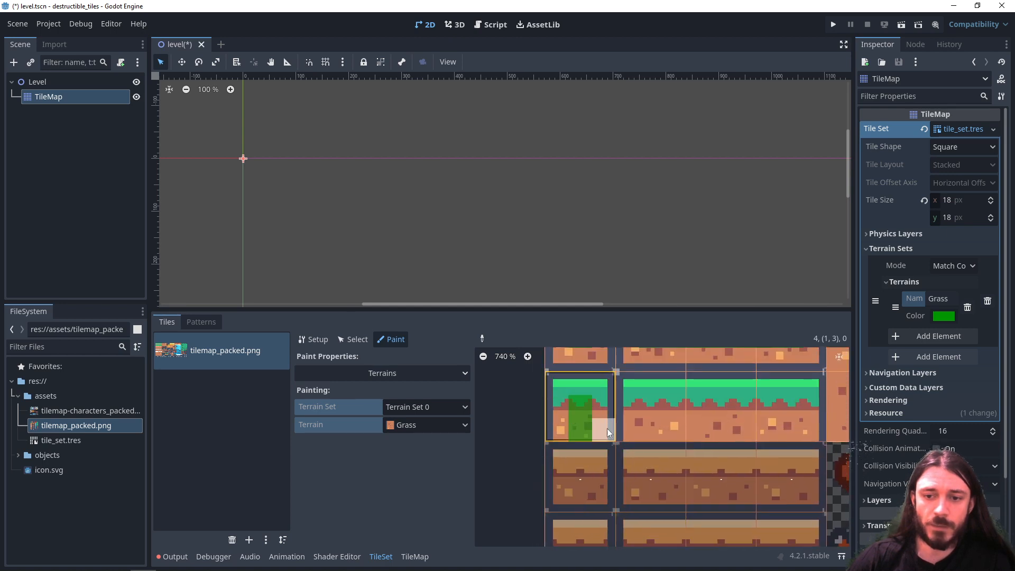
pyautogui.moveTo(598, 409); pyautogui.dragTo(563, 431, button='middle')
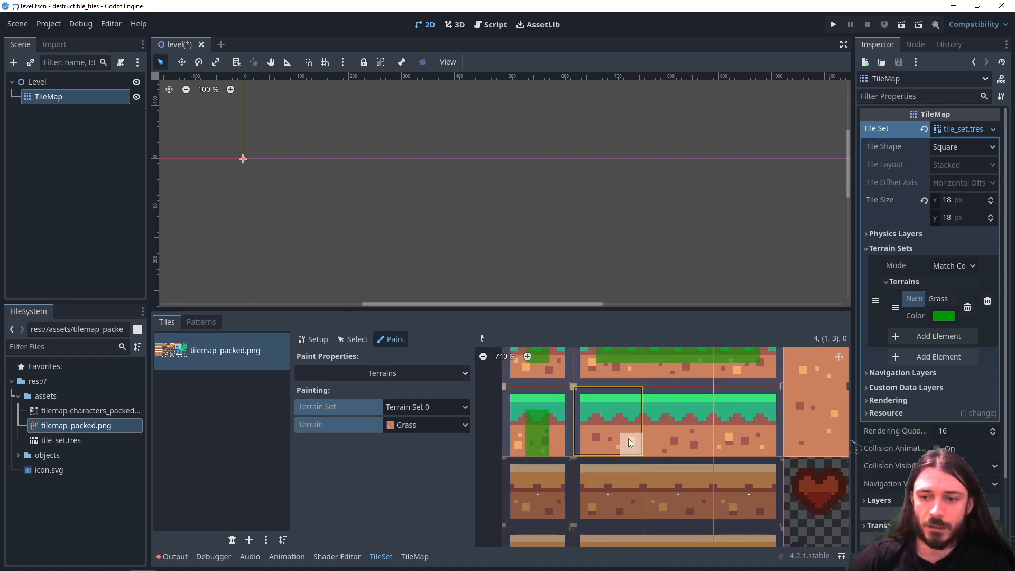
pyautogui.moveTo(625, 419)
pyautogui.mouseDown()
pyautogui.moveTo(721, 421)
pyautogui.moveTo(639, 436)
pyautogui.mouseUp()
pyautogui.moveTo(727, 422); pyautogui.dragTo(555, 468, button='middle')
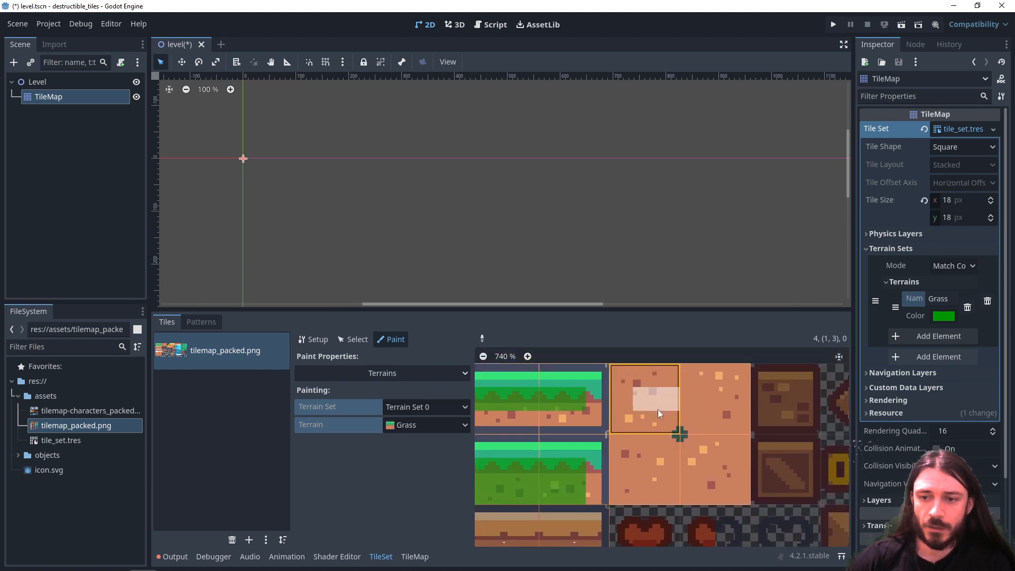
# - Paint all Grass bits on the four tiles of the 2x2 dirt block except the corners facing the block's middle
pyautogui.moveTo(645, 428)
pyautogui.mouseDown()
pyautogui.moveTo(638, 472)
pyautogui.moveTo(709, 468)
pyautogui.moveTo(729, 410)
pyautogui.mouseUp()
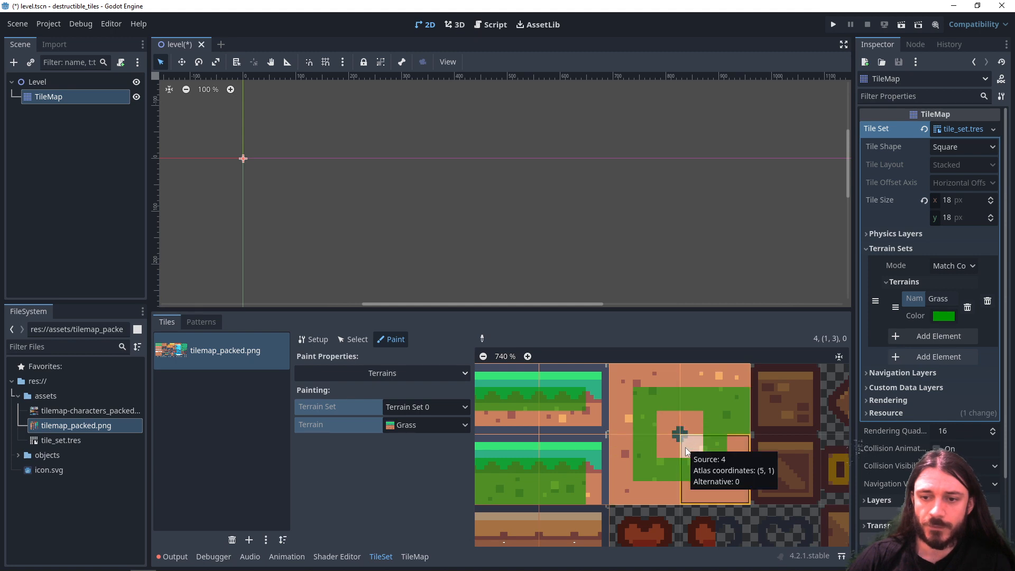
pyautogui.click(672, 404)
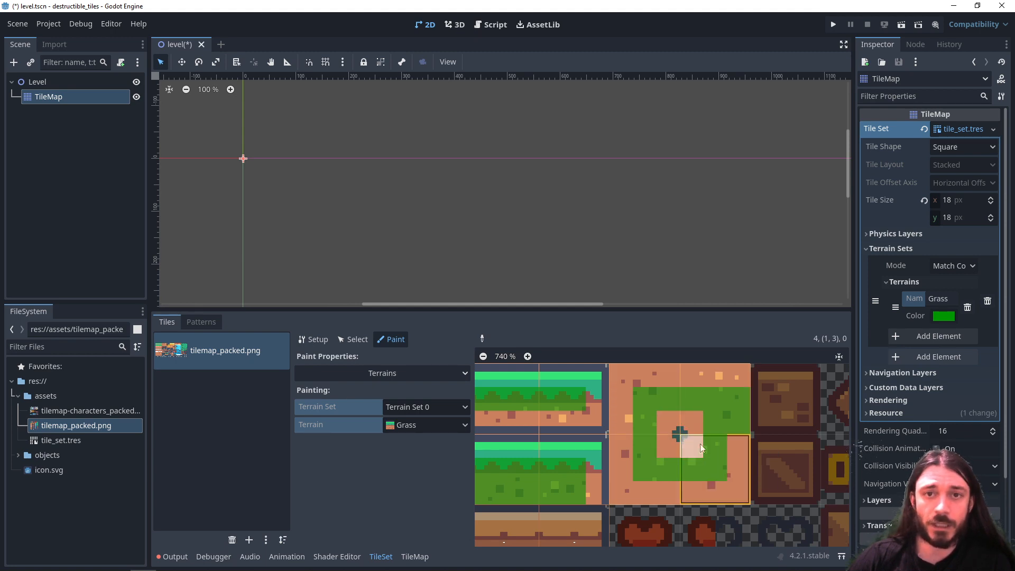
pyautogui.moveTo(734, 445)
pyautogui.mouseDown()
pyautogui.moveTo(728, 481)
pyautogui.moveTo(696, 496)
pyautogui.moveTo(629, 491)
pyautogui.moveTo(624, 424)
pyautogui.mouseUp()
pyautogui.moveTo(649, 380); pyautogui.dragTo(728, 380)
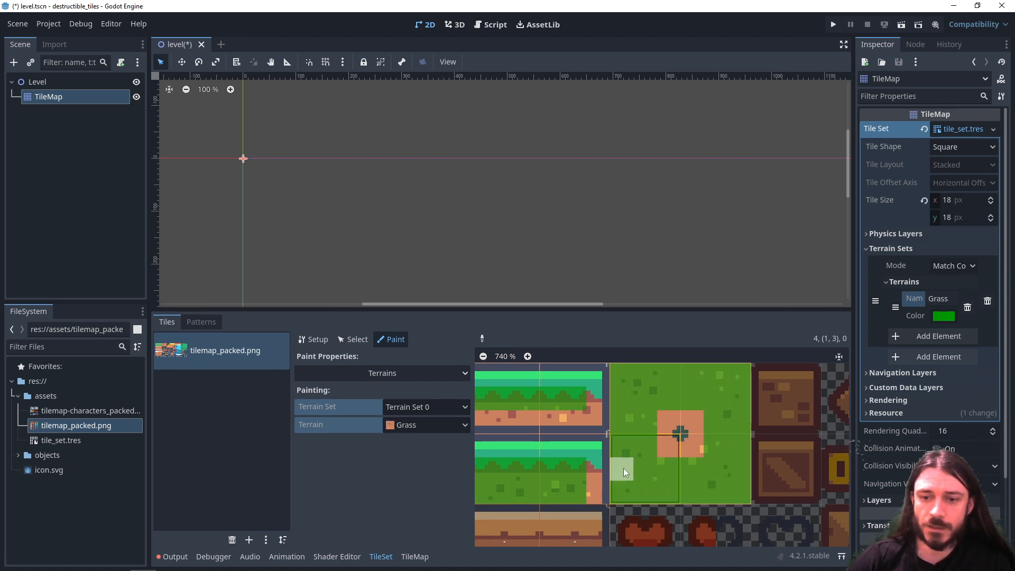
# - Paint Grass bits across the three-by-two dirt block in the lower tile rows, leaving its outer left, right and bottom edges empty
pyautogui.moveTo(542, 540); pyautogui.dragTo(702, 348, button='middle')
pyautogui.moveTo(645, 484); pyautogui.dragTo(630, 339, button='middle')
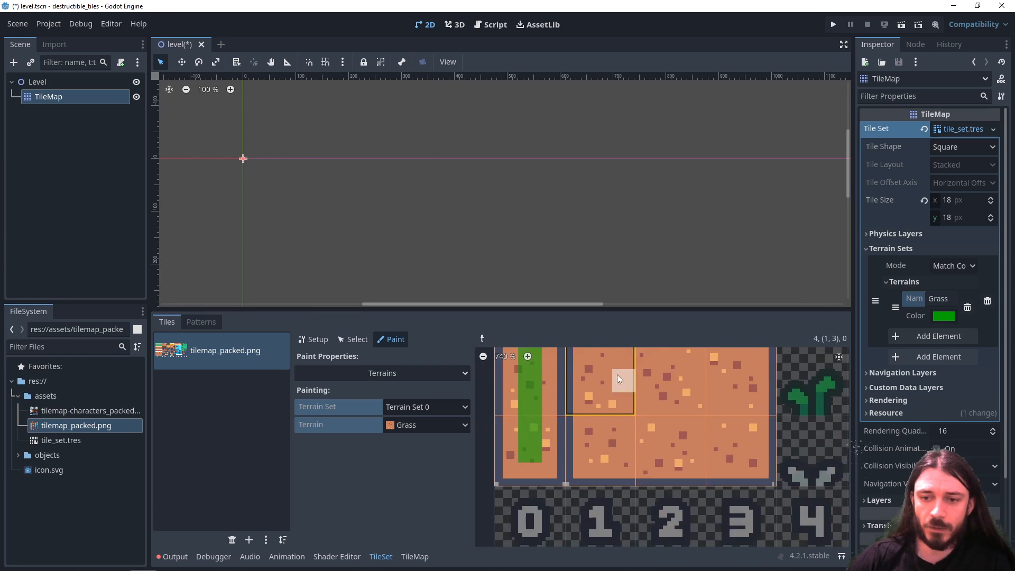
pyautogui.moveTo(617, 374); pyautogui.dragTo(600, 406, button='middle')
pyautogui.moveTo(590, 390)
pyautogui.mouseDown()
pyautogui.moveTo(582, 452)
pyautogui.moveTo(726, 477)
pyautogui.moveTo(725, 393)
pyautogui.moveTo(626, 387)
pyautogui.moveTo(604, 465)
pyautogui.moveTo(700, 452)
pyautogui.moveTo(633, 426)
pyautogui.mouseUp()
pyautogui.moveTo(651, 433); pyautogui.dragTo(626, 440, button='middle')
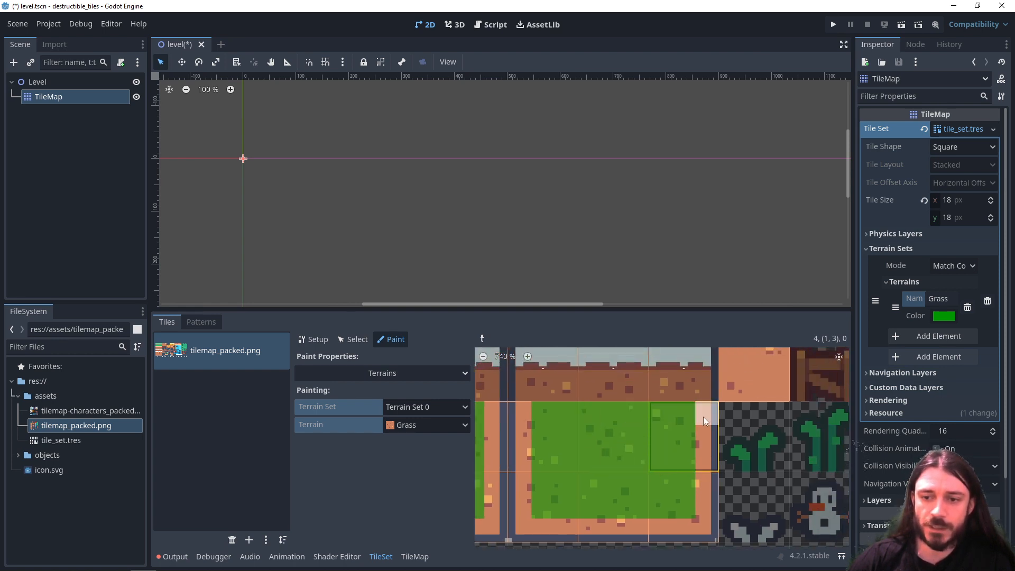
# - Fill every Grass bit of the single solid dirt tile at atlas coordinates (4, 5), and review the painted tiles of the atlas
pyautogui.scroll(2, 664, 426)
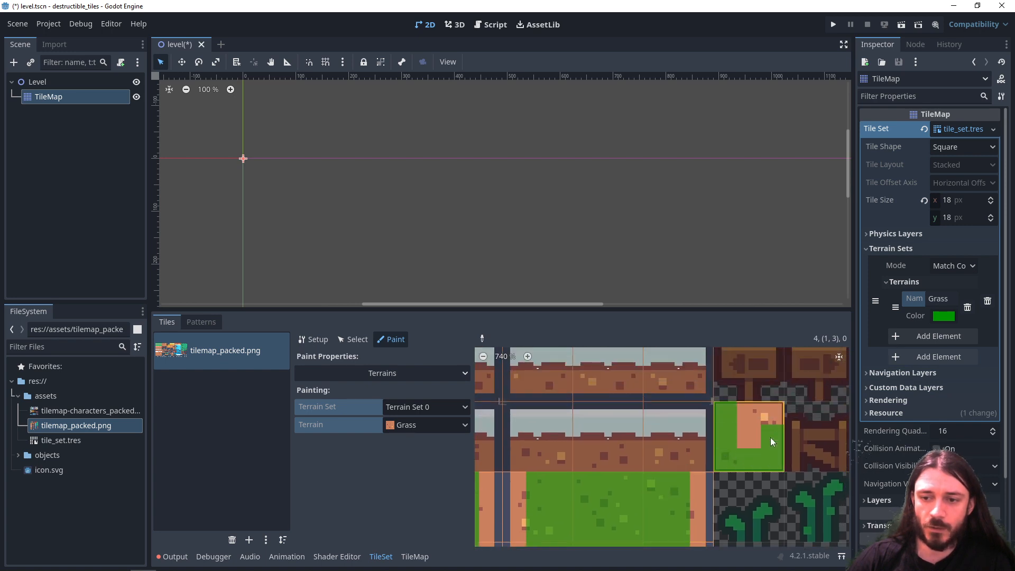
pyautogui.scroll(-2, 729, 428)
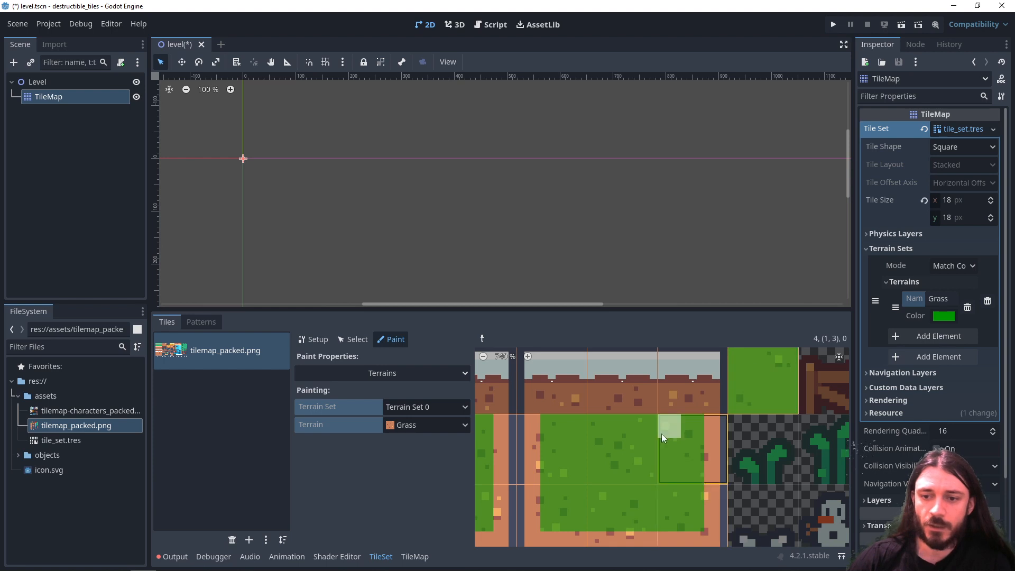
pyautogui.scroll(-4, 634, 447)
pyautogui.moveTo(660, 394); pyautogui.dragTo(623, 507, button='middle')
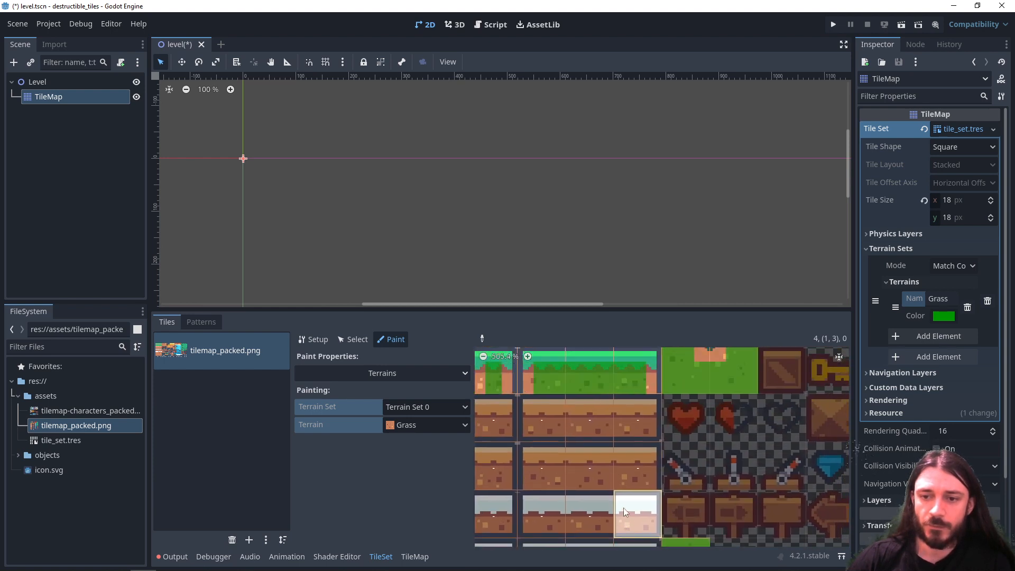
pyautogui.moveTo(611, 388); pyautogui.dragTo(636, 448, button='middle')
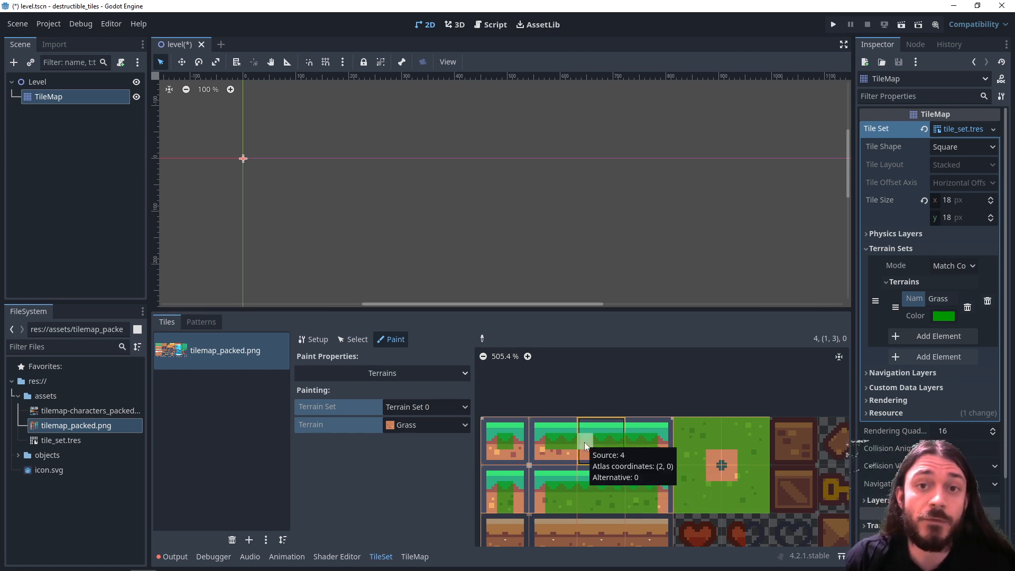
pyautogui.scroll(-5, 638, 492)
pyautogui.moveTo(638, 492); pyautogui.dragTo(587, 443, button='middle')
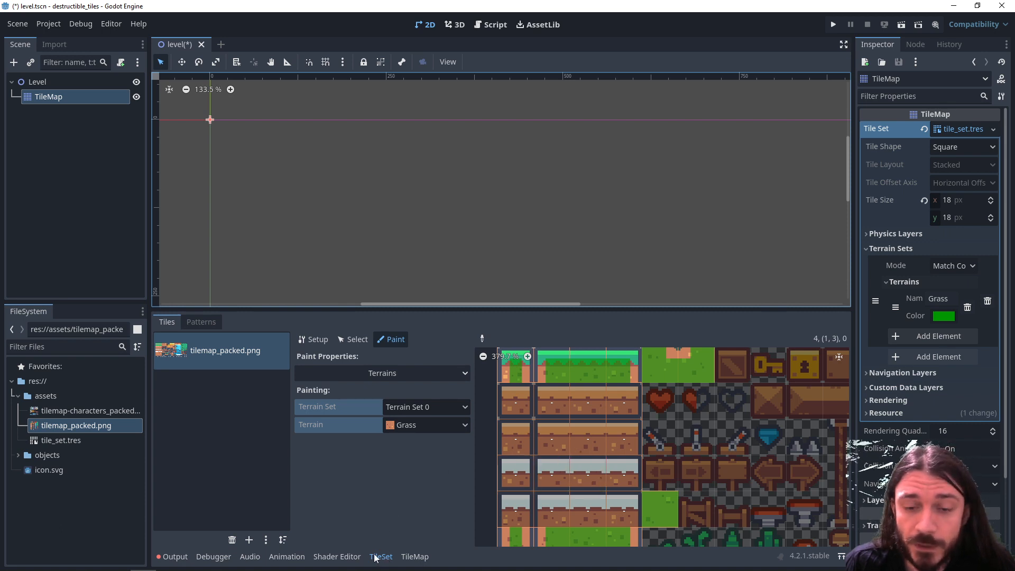
# - Place a single grass-topped tile and a solid dirt tile side by side in the level's TileMap
pyautogui.click(415, 557)
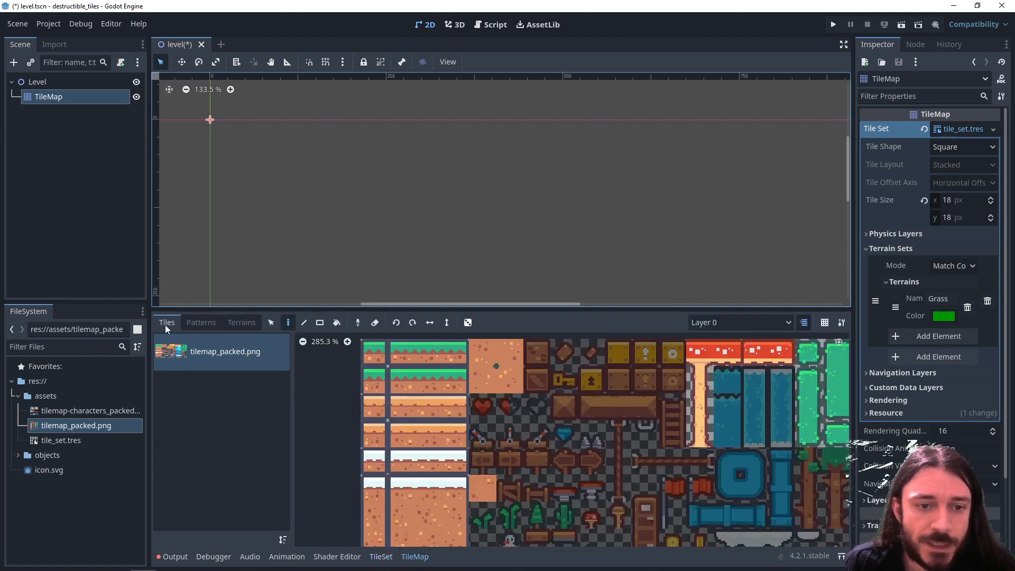
pyautogui.moveTo(456, 421); pyautogui.dragTo(413, 422, button='middle')
pyautogui.click(385, 383)
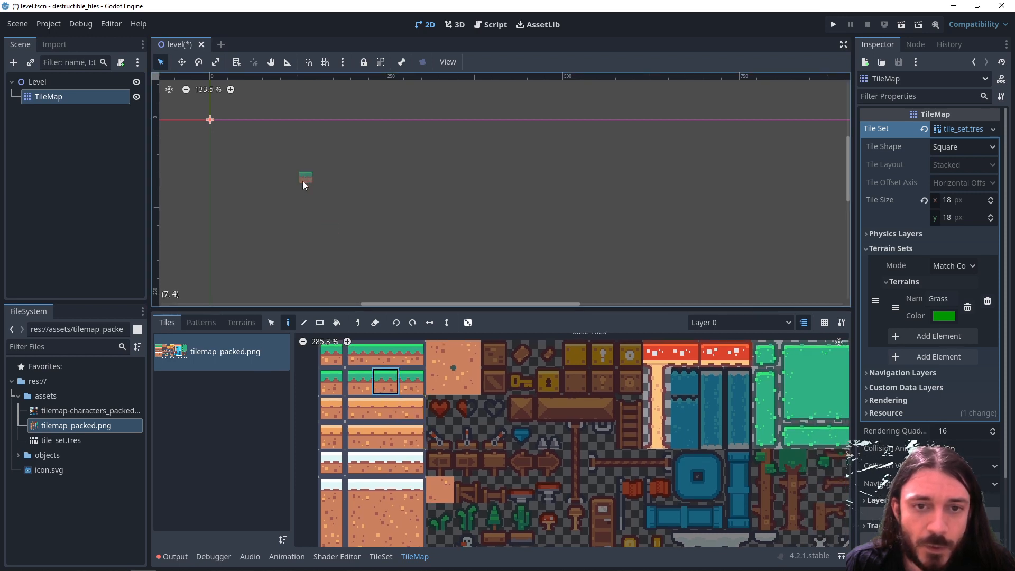
pyautogui.click(303, 185)
pyautogui.click(467, 380)
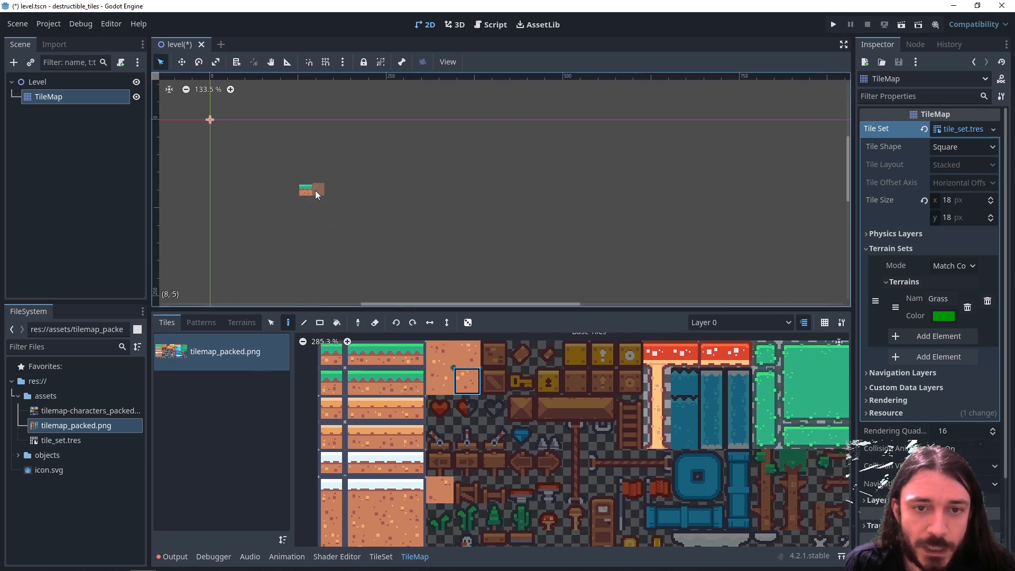
pyautogui.click(316, 190)
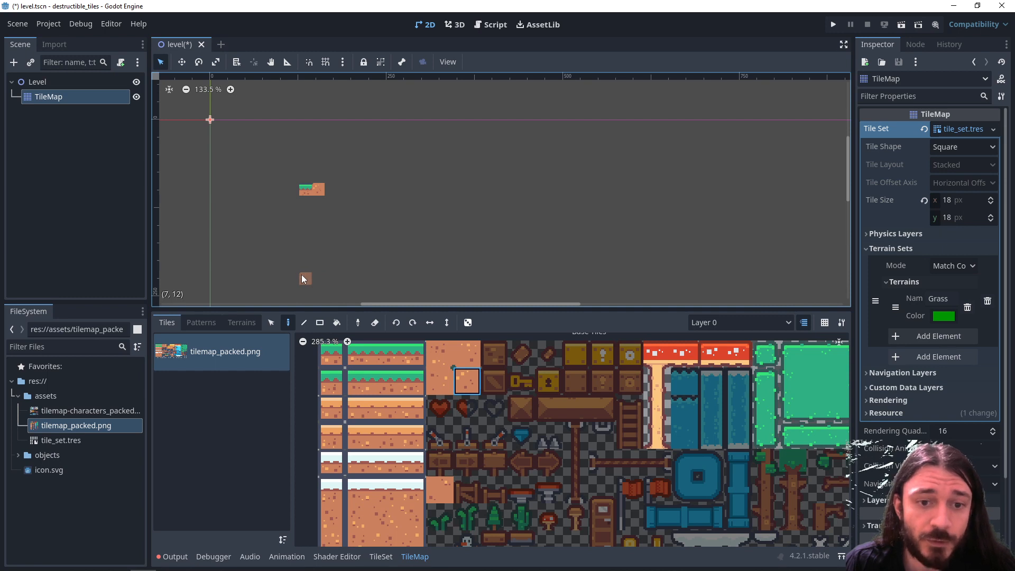
# - Paint an L-shaped piece of ground with the Grass terrain, made of a tall column and a low ledge extending right
pyautogui.click(248, 323)
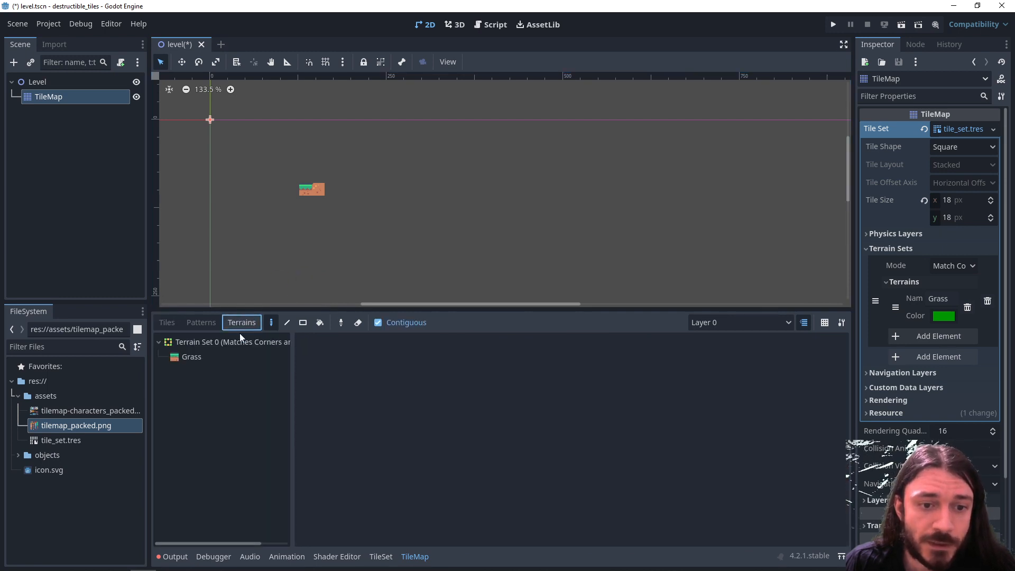
pyautogui.click(194, 357)
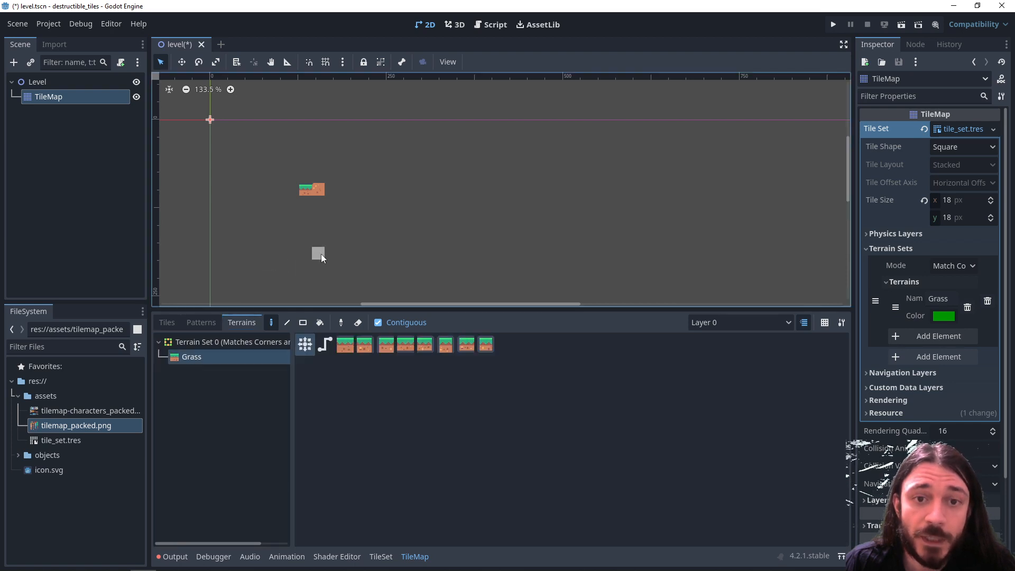
pyautogui.moveTo(305, 199); pyautogui.dragTo(346, 276)
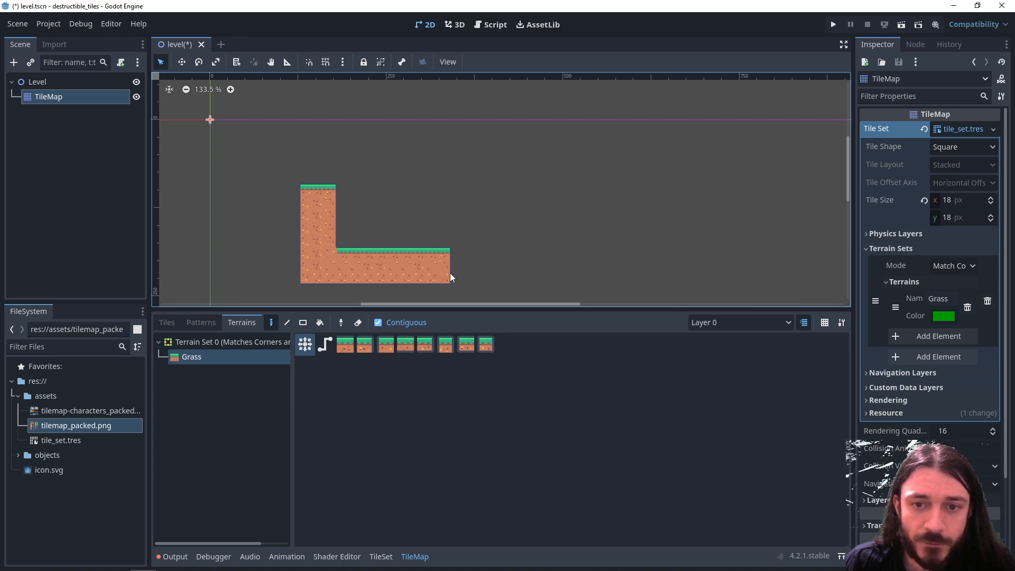
# - Add a stepped Grass hill with a one-tile peak on the ledge, and extend the ground to both sides and below
pyautogui.moveTo(407, 227)
pyautogui.mouseDown()
pyautogui.moveTo(407, 237)
pyautogui.moveTo(421, 213)
pyautogui.mouseUp()
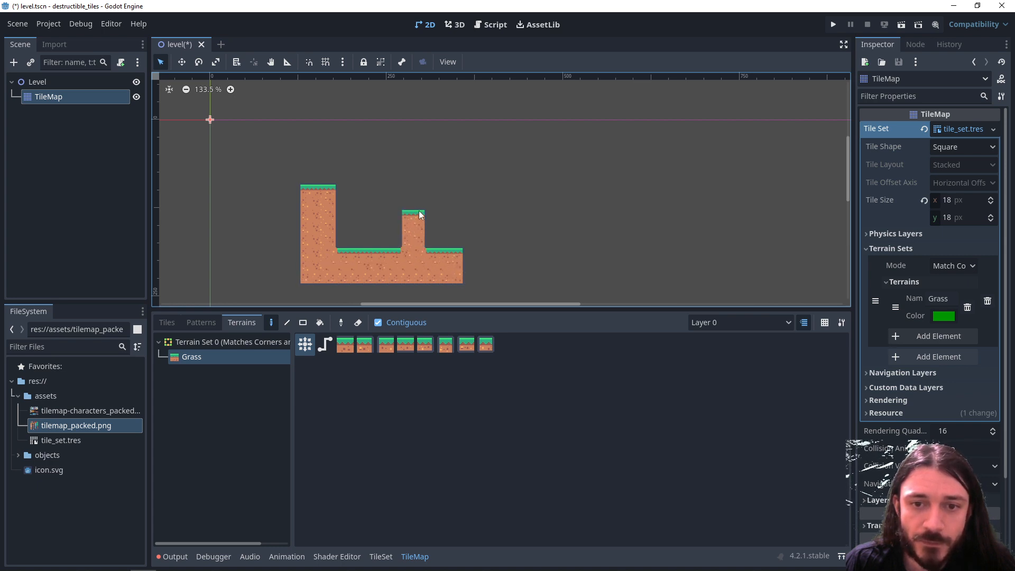
pyautogui.moveTo(431, 255); pyautogui.dragTo(432, 198)
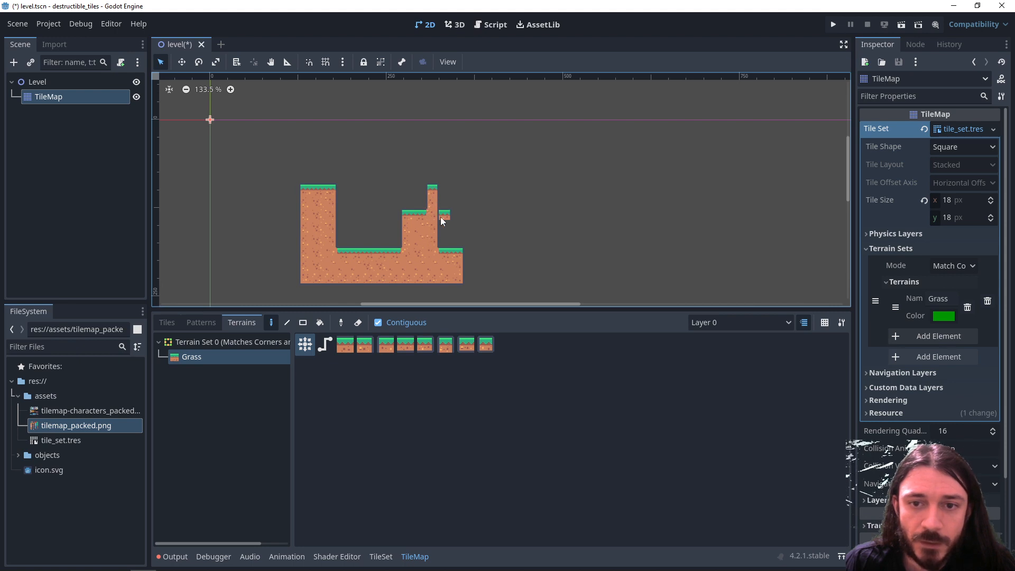
pyautogui.moveTo(472, 270); pyautogui.dragTo(452, 260, button='middle')
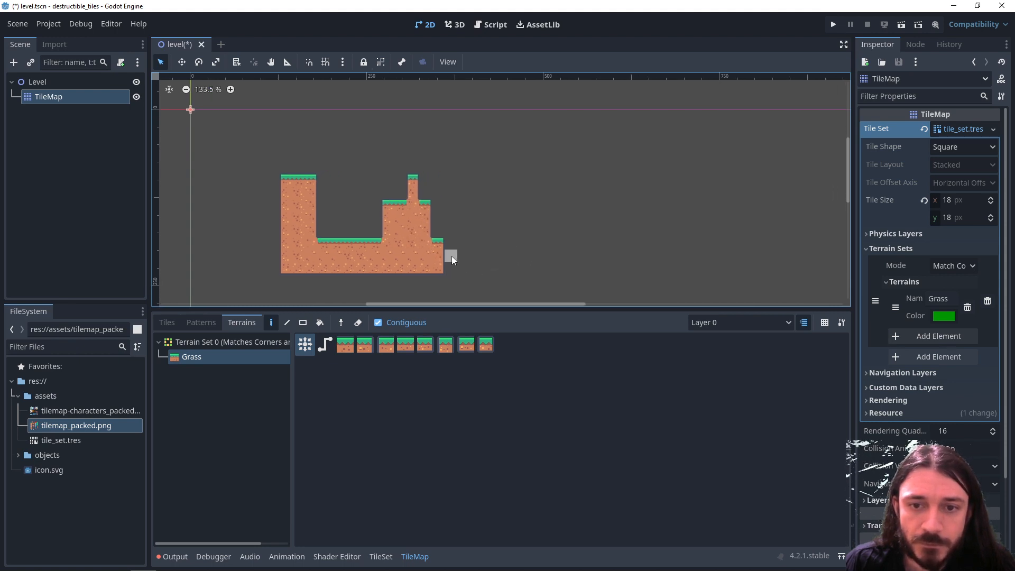
pyautogui.moveTo(451, 281)
pyautogui.mouseDown()
pyautogui.moveTo(265, 274)
pyautogui.moveTo(266, 241)
pyautogui.moveTo(245, 254)
pyautogui.moveTo(287, 278)
pyautogui.mouseUp()
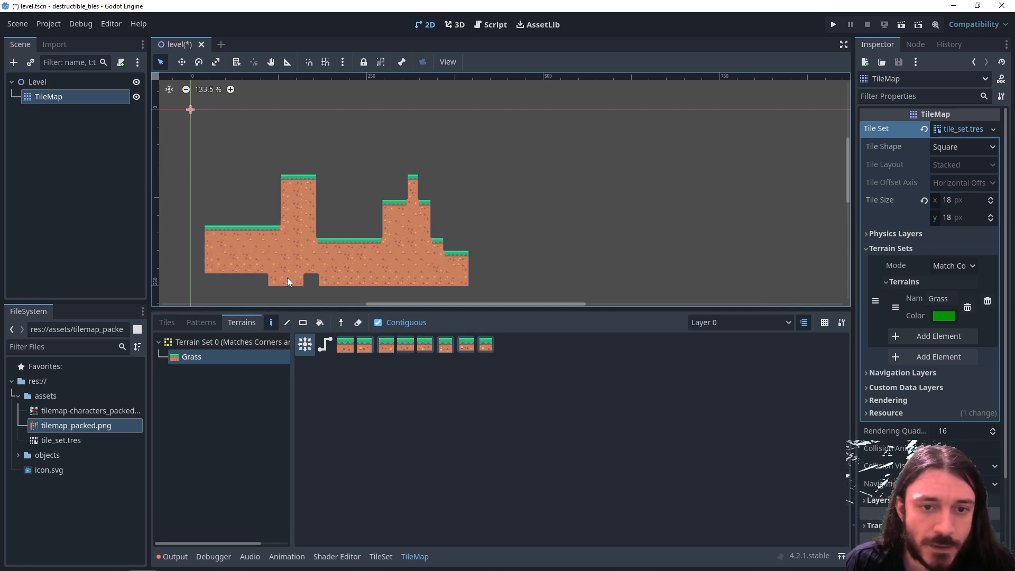
pyautogui.scroll(5, 255, 280)
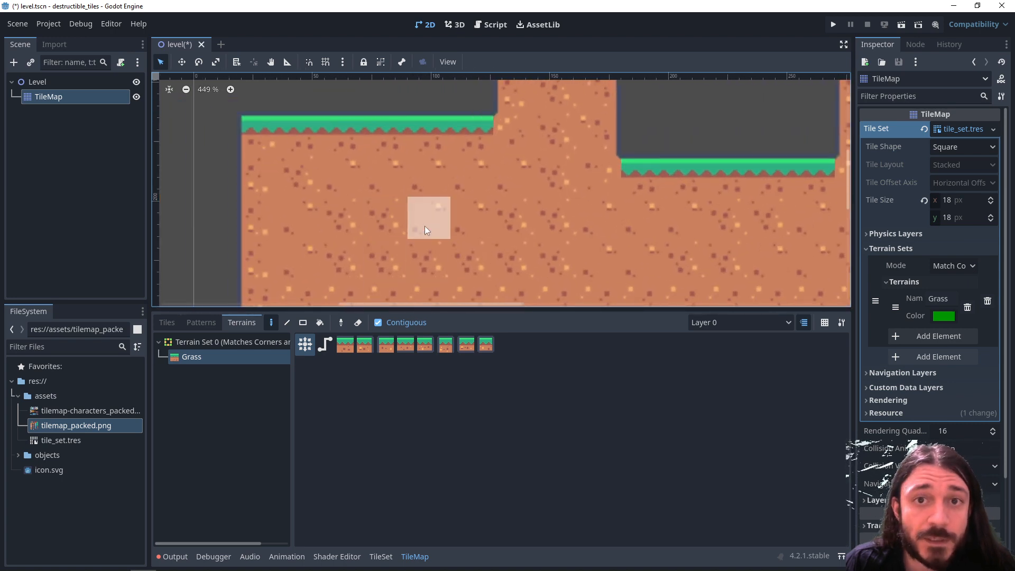
# - Set the probability of the dirt tile at atlas coordinates (2, 6) to 5 in the tile set
pyautogui.click(373, 551)
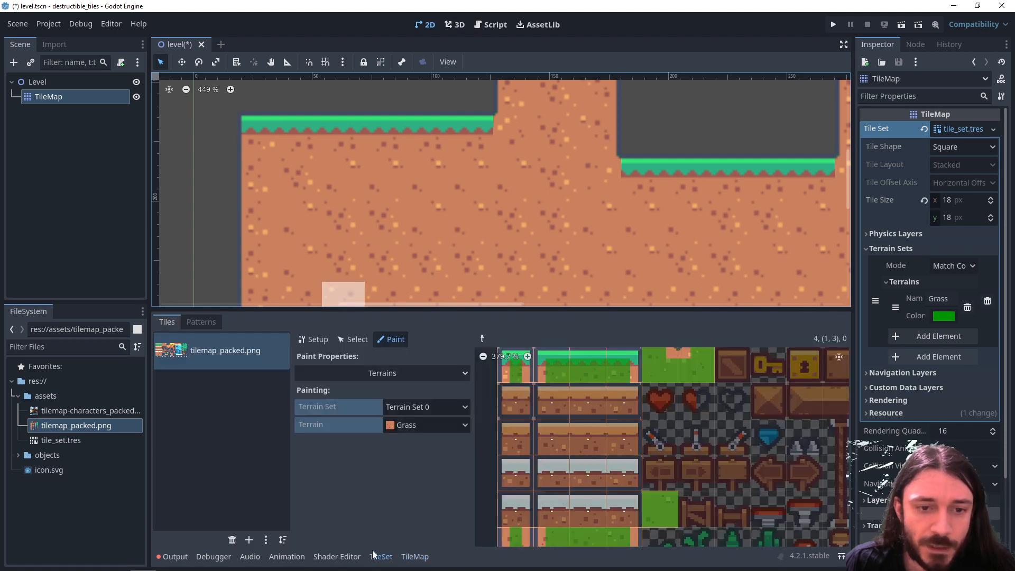
pyautogui.click(365, 341)
pyautogui.click(586, 512)
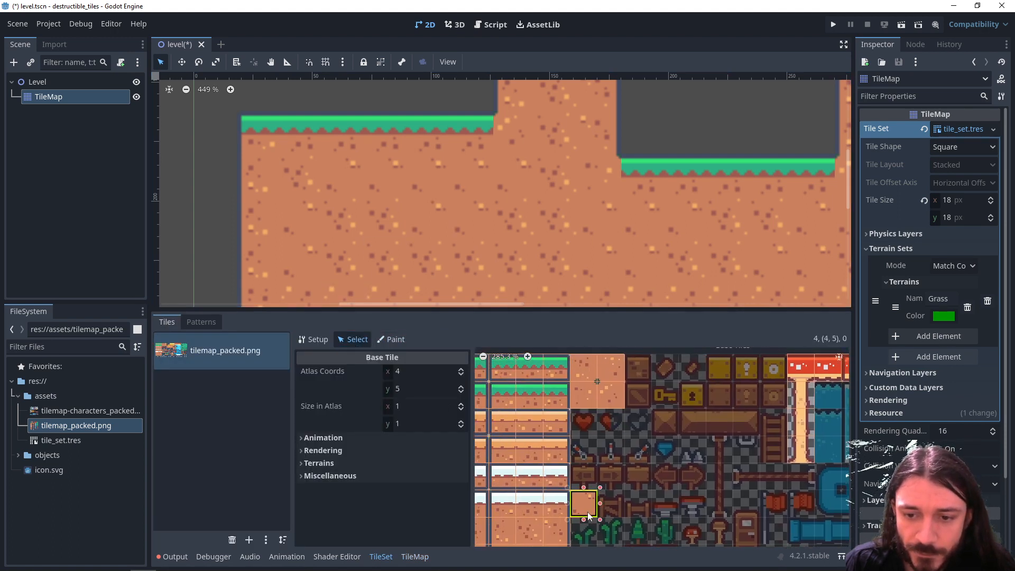
pyautogui.moveTo(586, 512); pyautogui.dragTo(625, 443, button='middle')
pyautogui.click(359, 478)
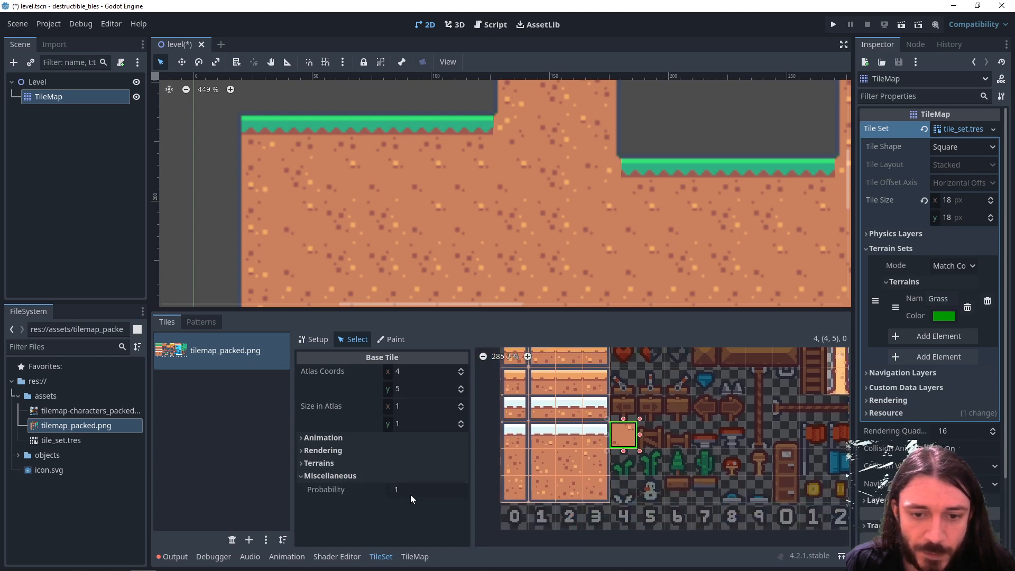
pyautogui.moveTo(594, 479); pyautogui.dragTo(632, 467, button='middle')
pyautogui.click(601, 449)
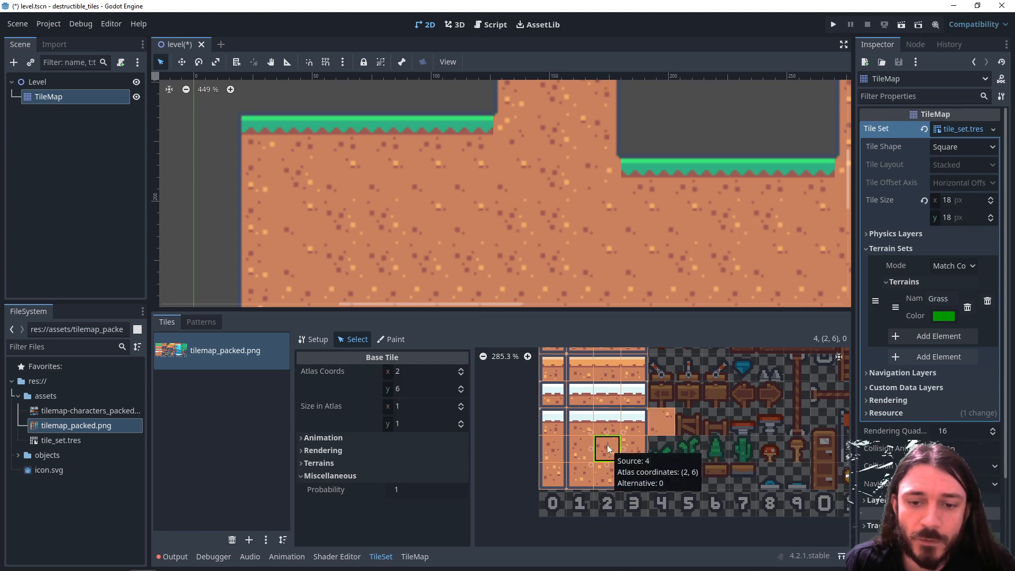
pyautogui.click(401, 491)
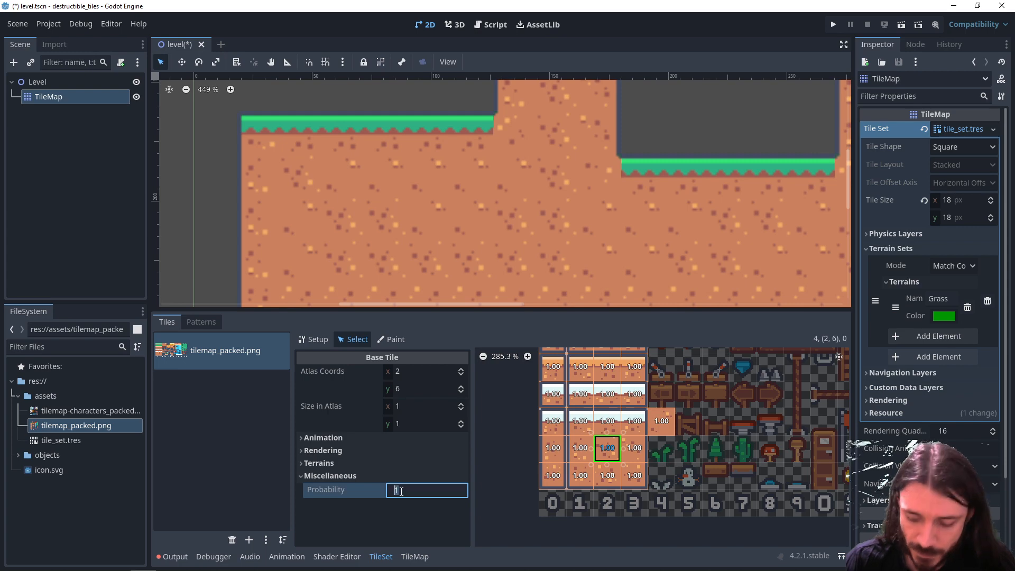
pyautogui.press('BackSpace')
pyautogui.write('5')
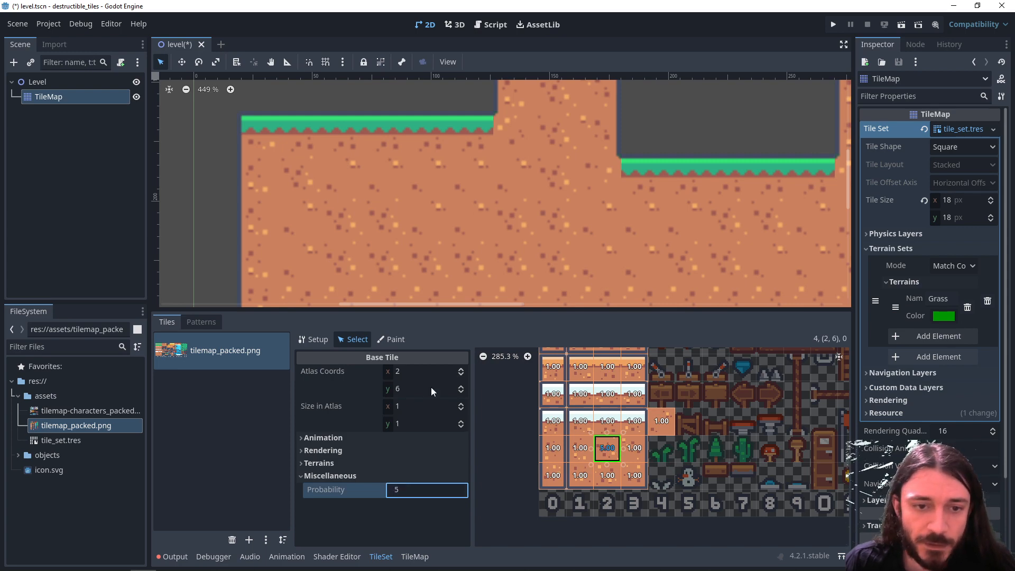
# - Paint a large area of Grass terrain over the level's hills and gaps, and inspect the variation of the dirt tiles
pyautogui.click(415, 557)
pyautogui.scroll(-5, 398, 256)
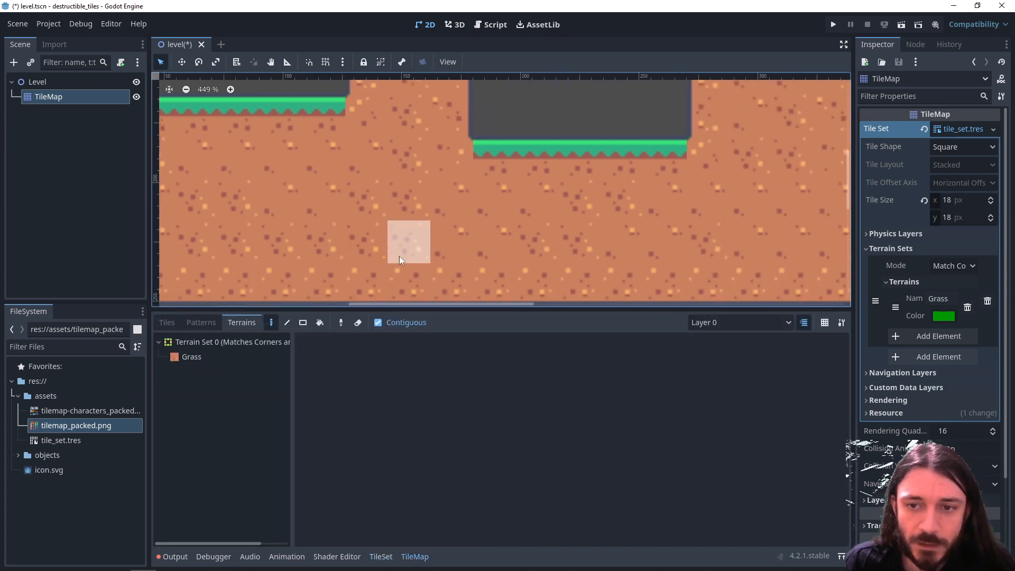
pyautogui.moveTo(585, 80); pyautogui.dragTo(555, 99, button='middle')
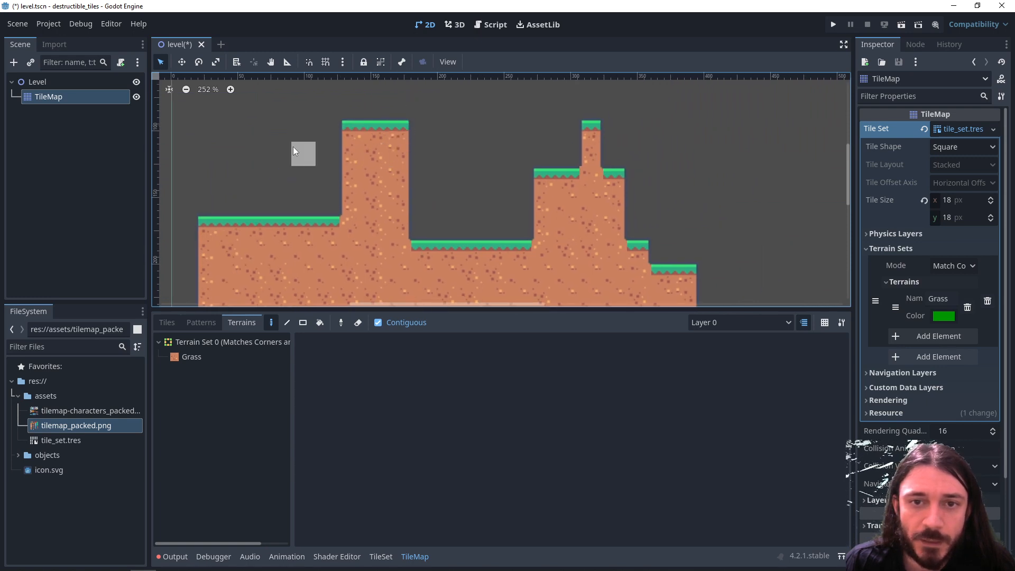
pyautogui.click(191, 357)
pyautogui.moveTo(233, 106)
pyautogui.mouseDown()
pyautogui.moveTo(413, 118)
pyautogui.moveTo(236, 137)
pyautogui.moveTo(208, 205)
pyautogui.moveTo(277, 211)
pyautogui.moveTo(297, 157)
pyautogui.moveTo(550, 127)
pyautogui.moveTo(510, 162)
pyautogui.moveTo(392, 164)
pyautogui.moveTo(384, 225)
pyautogui.moveTo(371, 232)
pyautogui.mouseUp()
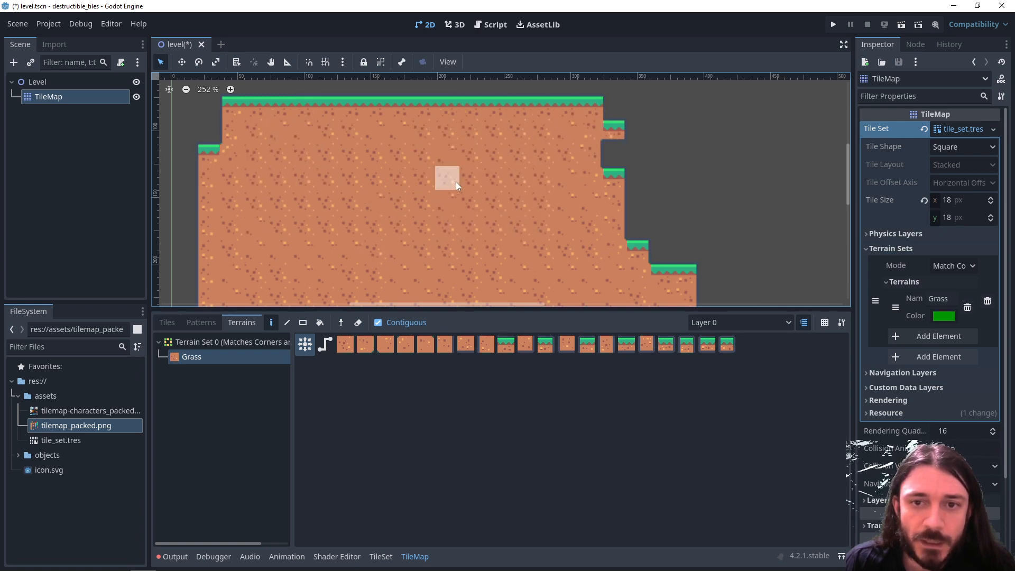
pyautogui.scroll(6, 445, 170)
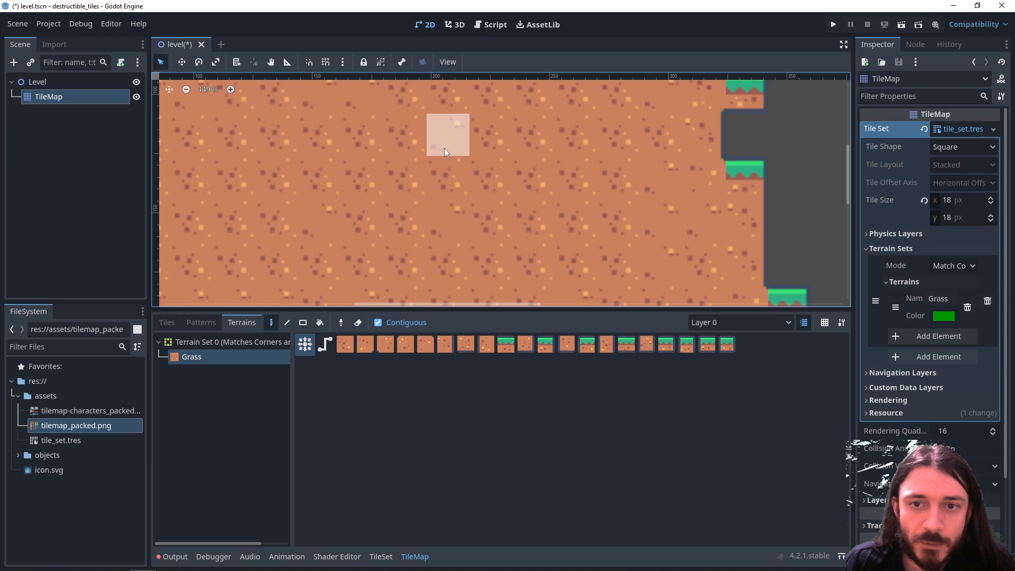
pyautogui.scroll(-4, 439, 221)
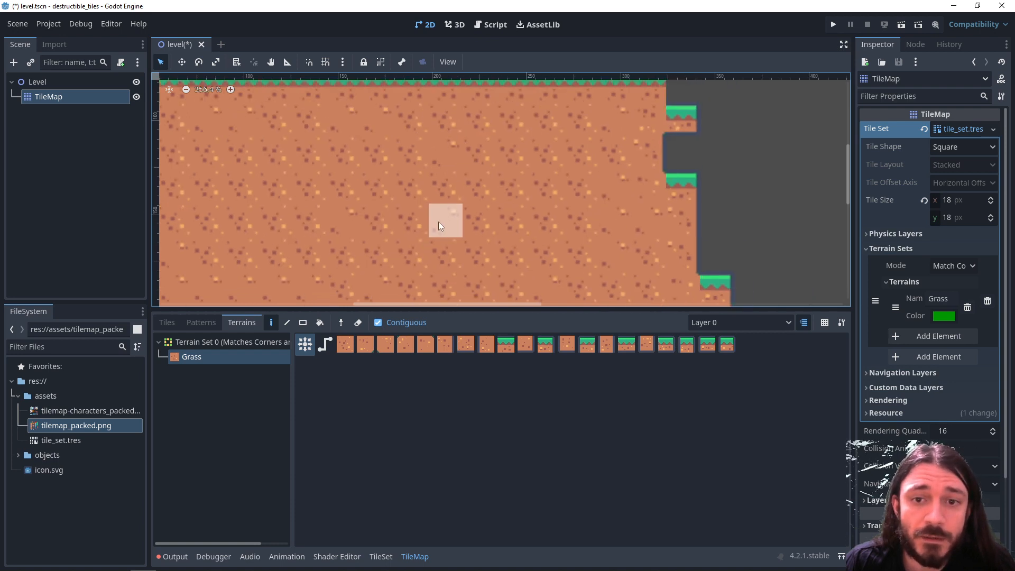
pyautogui.moveTo(387, 223); pyautogui.dragTo(482, 201, button='middle')
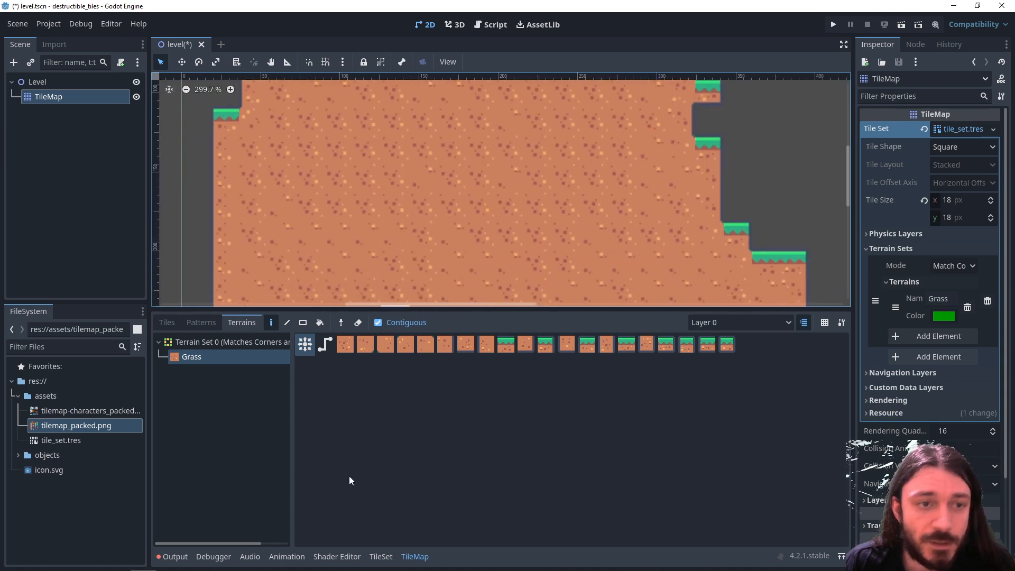
# - Restore the probability of tile (2, 6) to 1, and return to the tile set's Grass terrain painting to view the dirt tiles
pyautogui.click(380, 557)
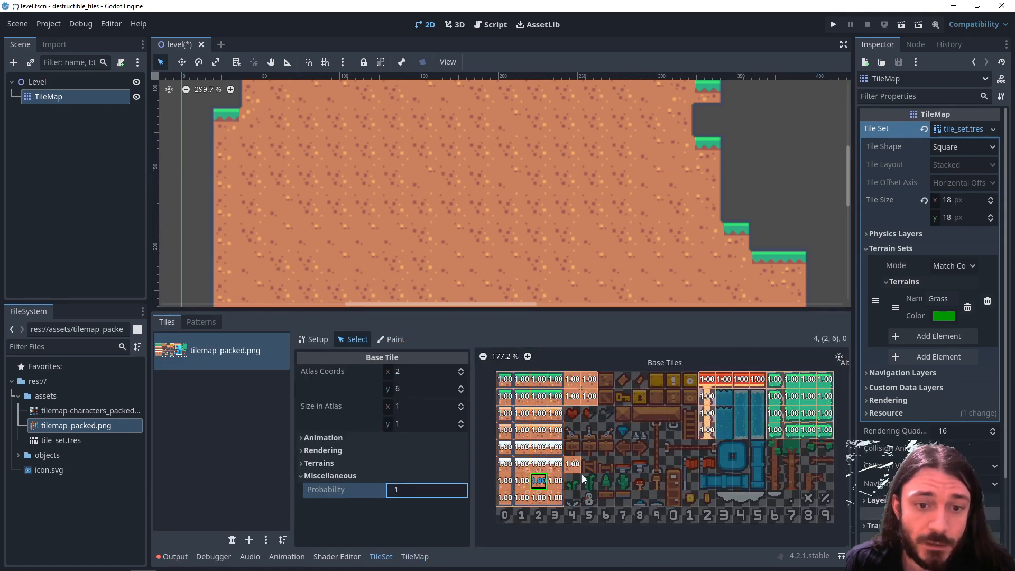
pyautogui.click(324, 343)
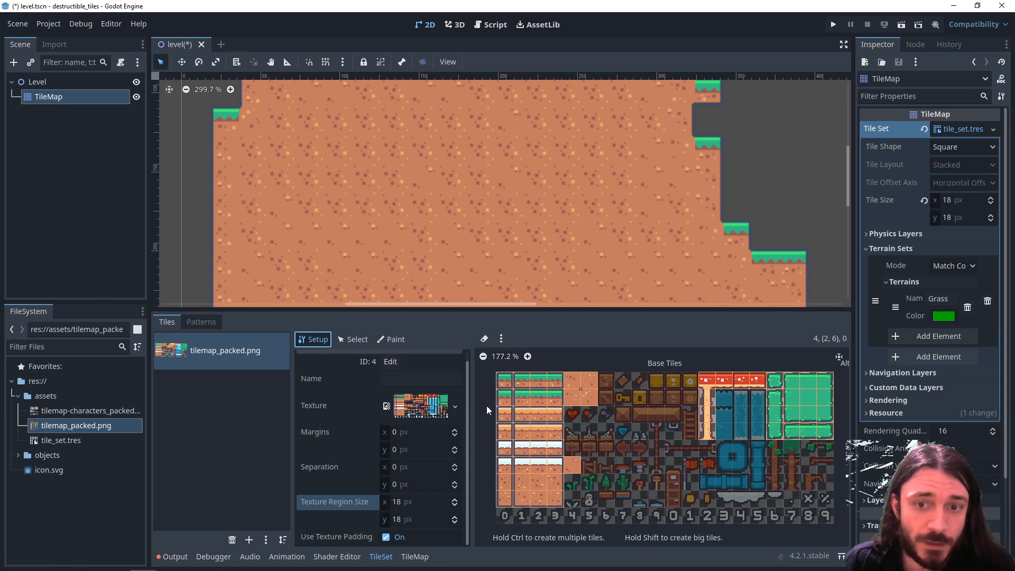
pyautogui.scroll(7, 486, 405)
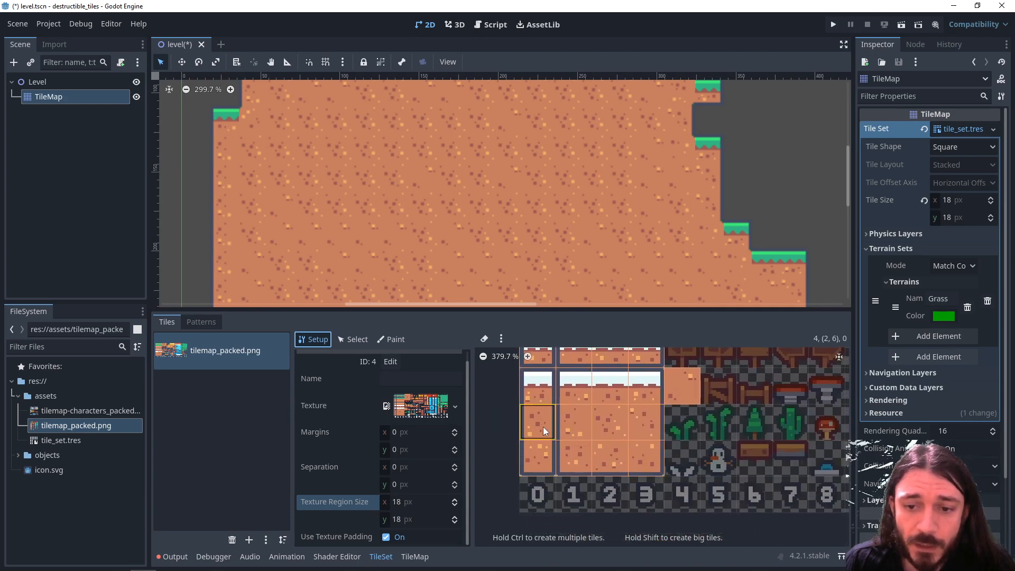
pyautogui.click(393, 340)
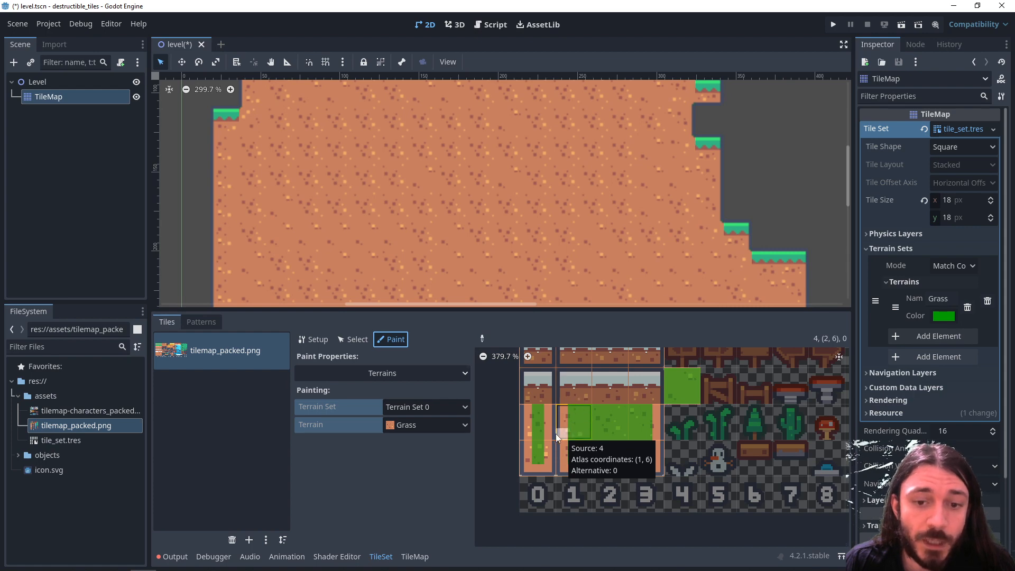
# - Create an alternative tile for each of the four dirt tiles at atlas coordinates (0, 6) to (3, 6)
pyautogui.click(315, 340)
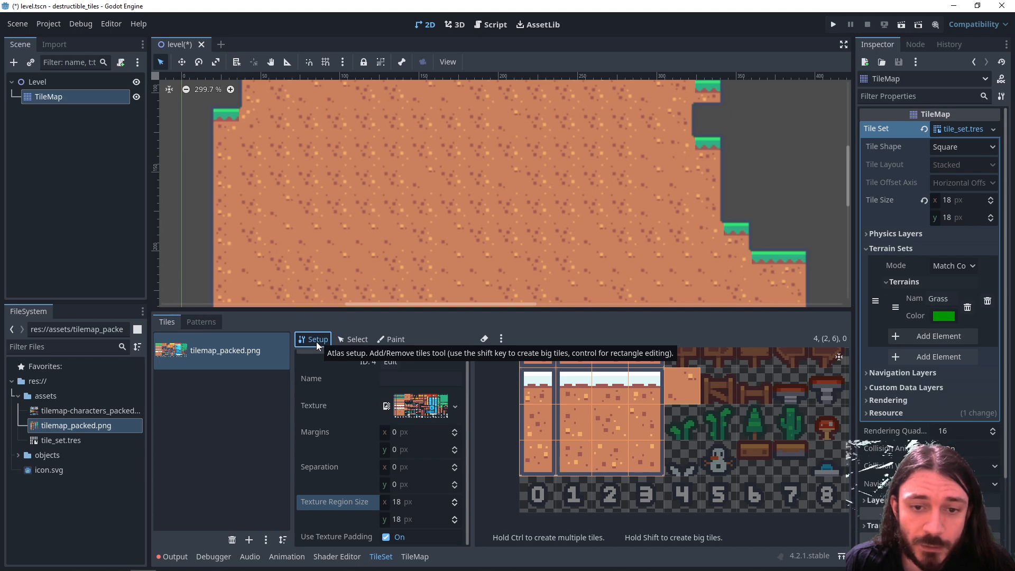
pyautogui.rightClick(544, 426)
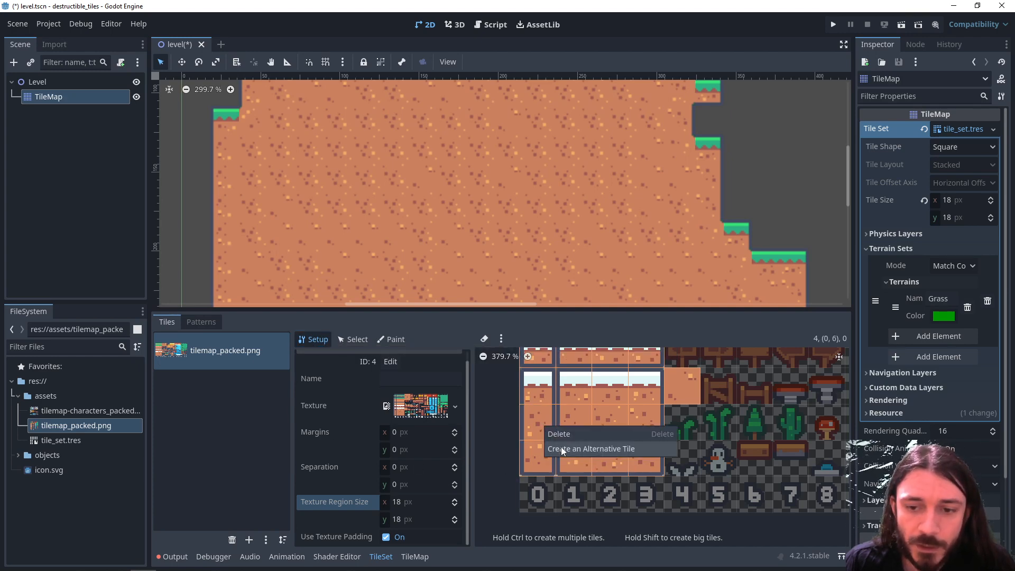
pyautogui.click(561, 447)
pyautogui.rightClick(569, 424)
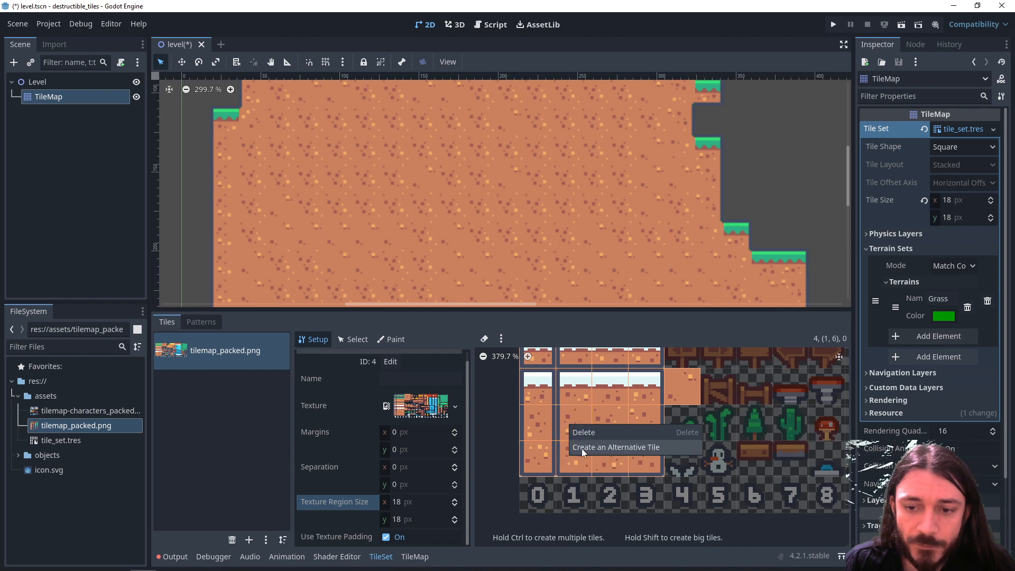
pyautogui.click(582, 448)
pyautogui.rightClick(602, 431)
pyautogui.click(620, 455)
pyautogui.rightClick(635, 428)
pyautogui.click(647, 450)
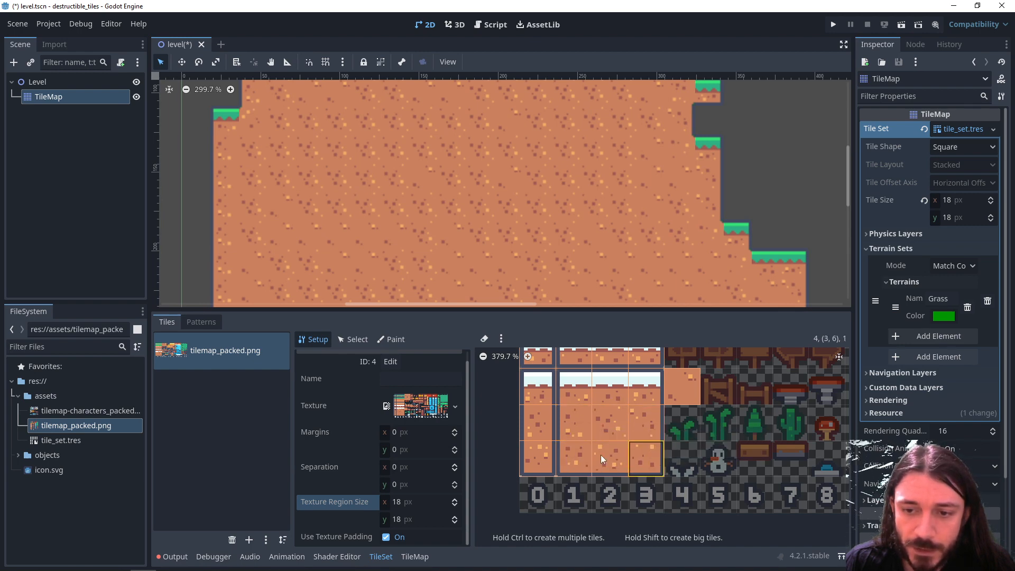
# - Create alternative tiles for the dirt tiles at (0, 7) to (3, 7) and (4, 5), and view the list of alternatives
pyautogui.rightClick(545, 459)
pyautogui.click(563, 481)
pyautogui.rightClick(579, 459)
pyautogui.click(602, 481)
pyautogui.rightClick(608, 459)
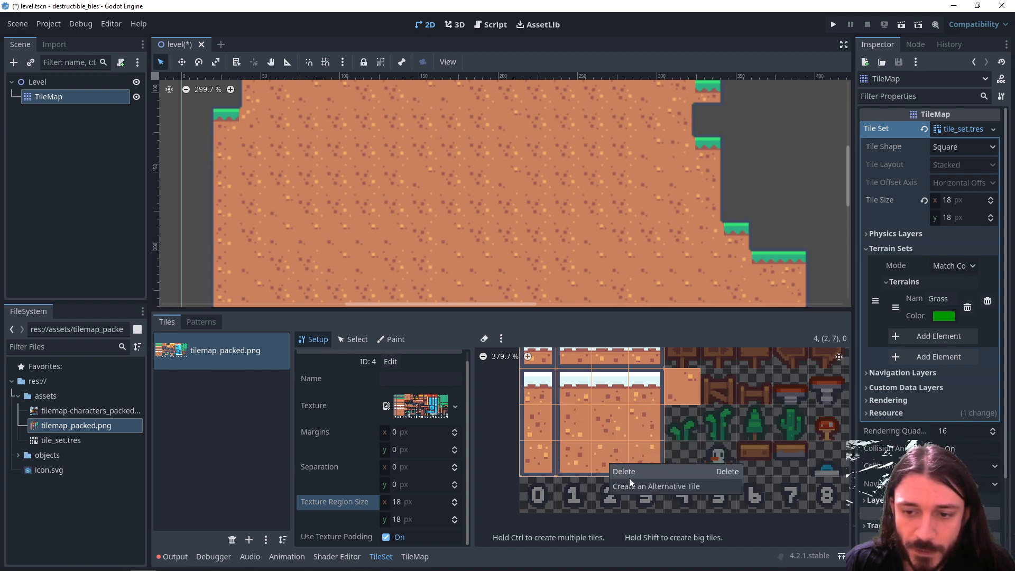
pyautogui.click(630, 481)
pyautogui.rightClick(638, 462)
pyautogui.click(651, 483)
pyautogui.rightClick(681, 402)
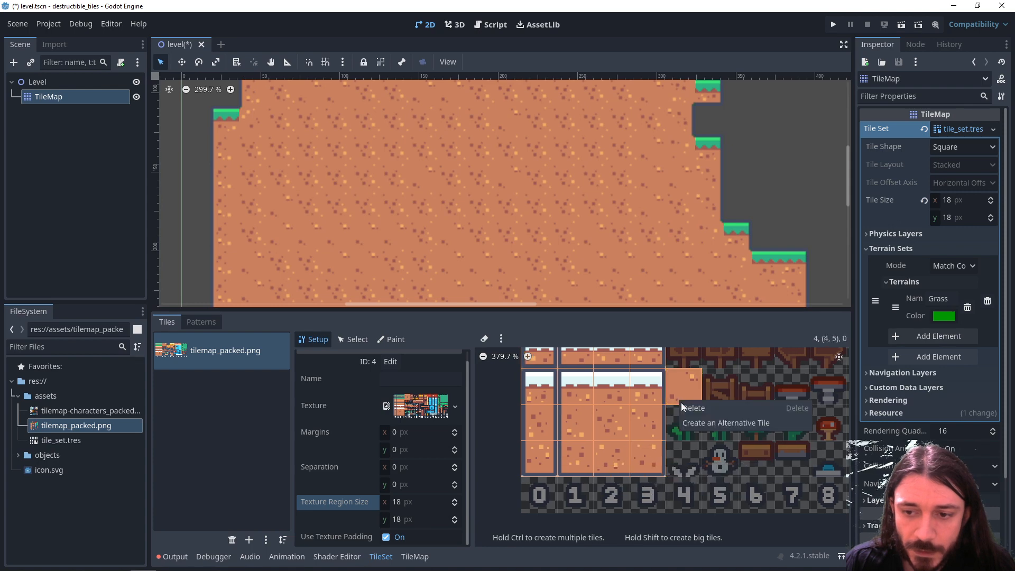
pyautogui.click(701, 427)
pyautogui.scroll(-5, 689, 446)
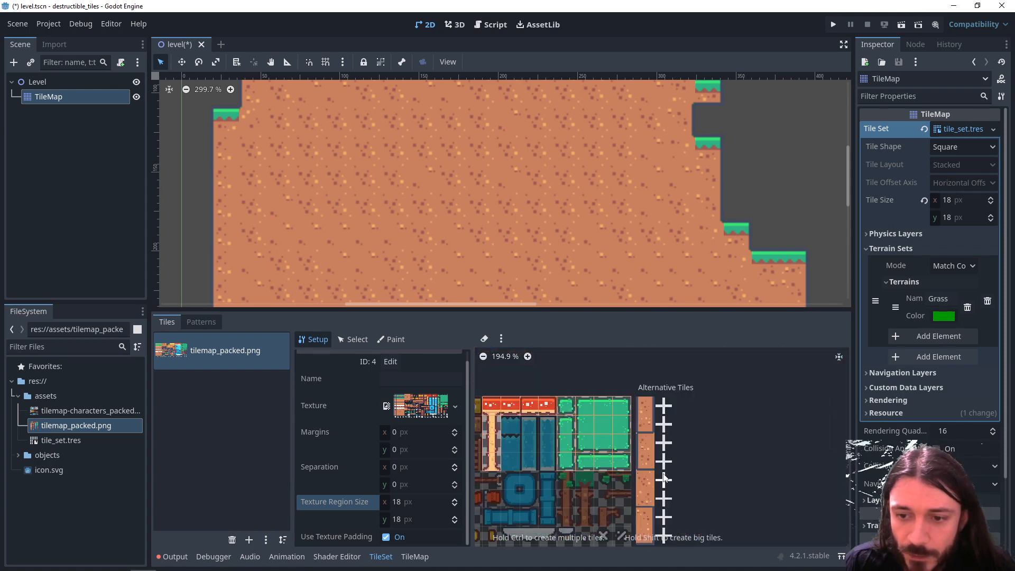
pyautogui.scroll(4, 642, 465)
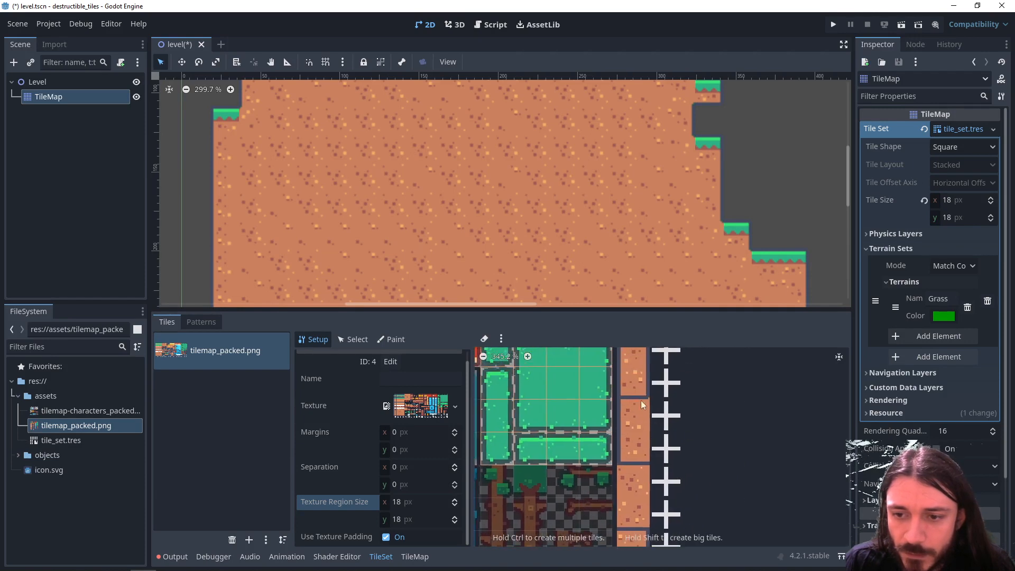
pyautogui.scroll(-1, 679, 444)
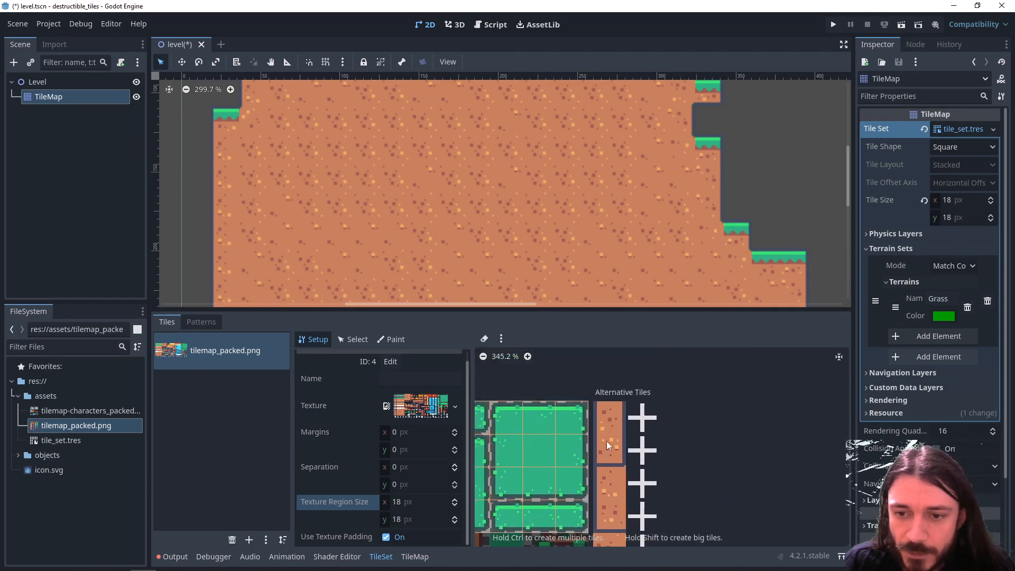
pyautogui.scroll(1, 610, 412)
pyautogui.moveTo(610, 475); pyautogui.dragTo(618, 390, button='middle')
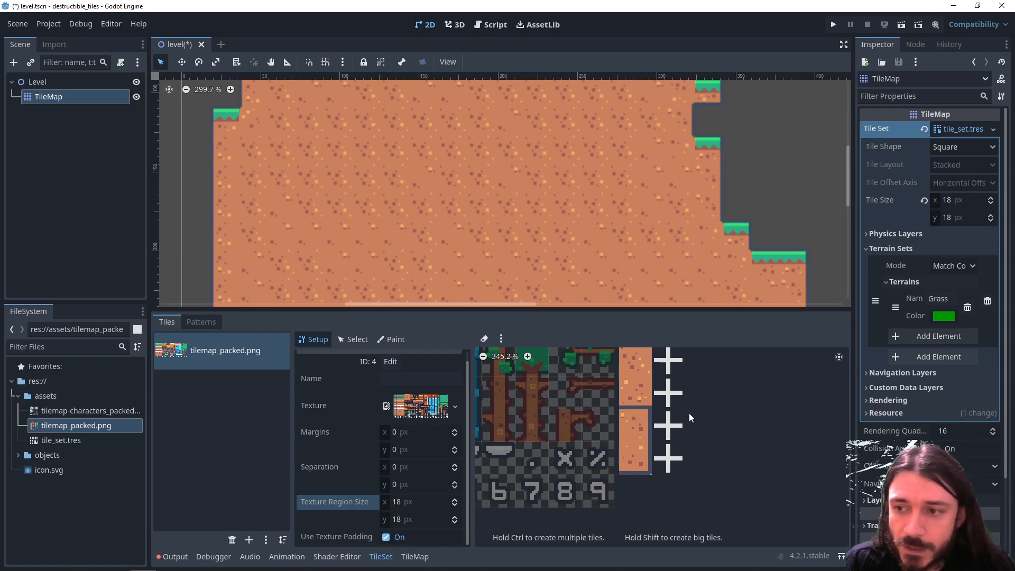
# - Add a second terrain to the terrain set and name it Desert
pyautogui.click(946, 338)
pyautogui.doubleClick(943, 337)
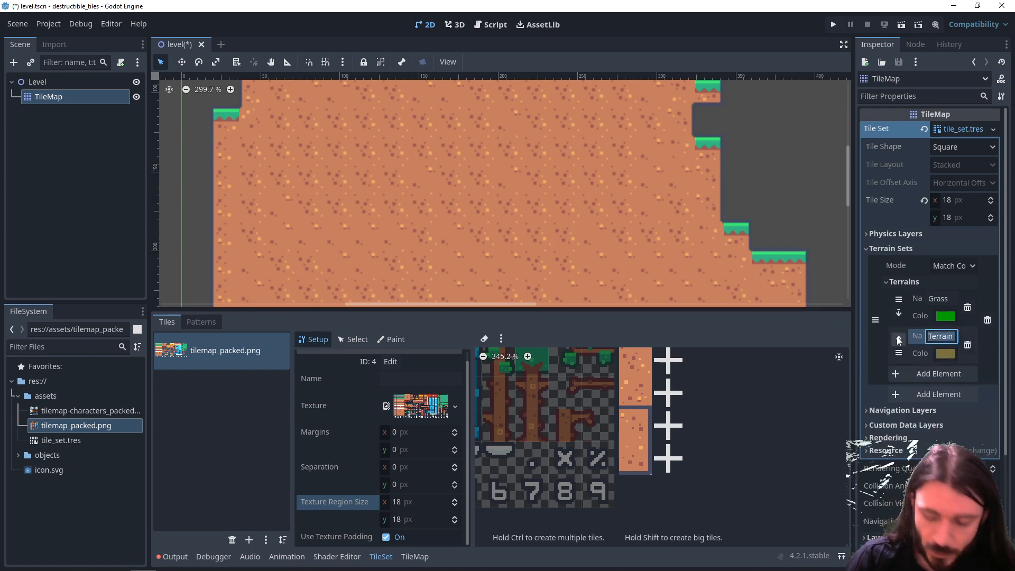
pyautogui.press('BackSpace')
pyautogui.write('Dessert')
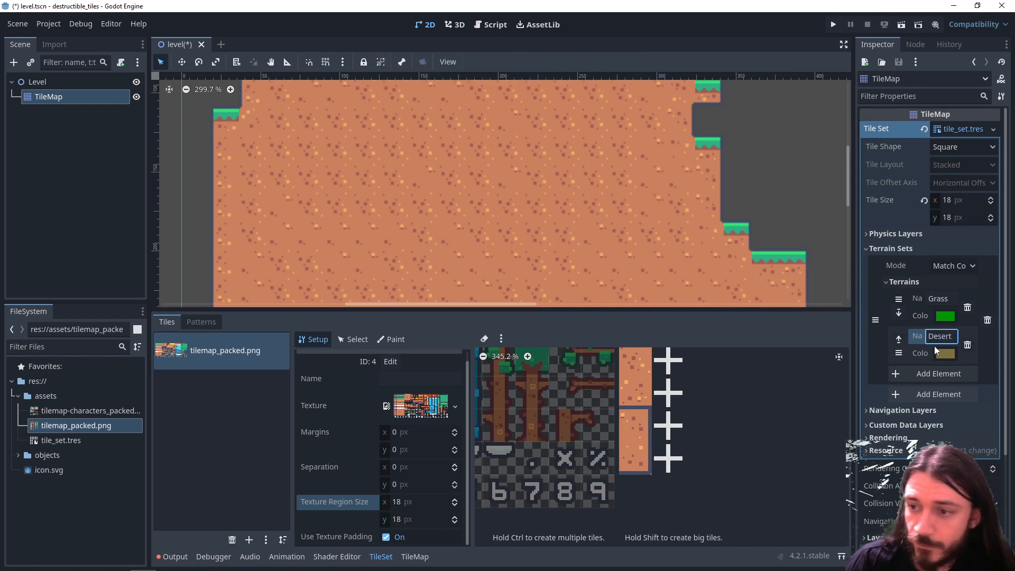
# - Set the Desert terrain's color to the light yellow ecf58a
pyautogui.click(940, 350)
pyautogui.moveTo(950, 242); pyautogui.dragTo(959, 243)
pyautogui.moveTo(947, 226); pyautogui.dragTo(956, 226)
pyautogui.moveTo(924, 259); pyautogui.dragTo(919, 260)
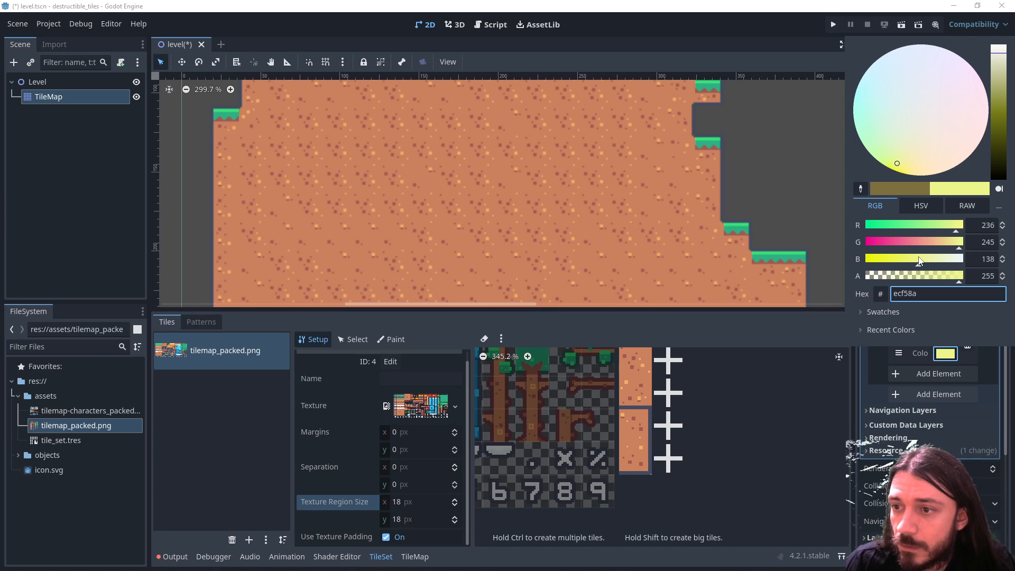
pyautogui.click(869, 382)
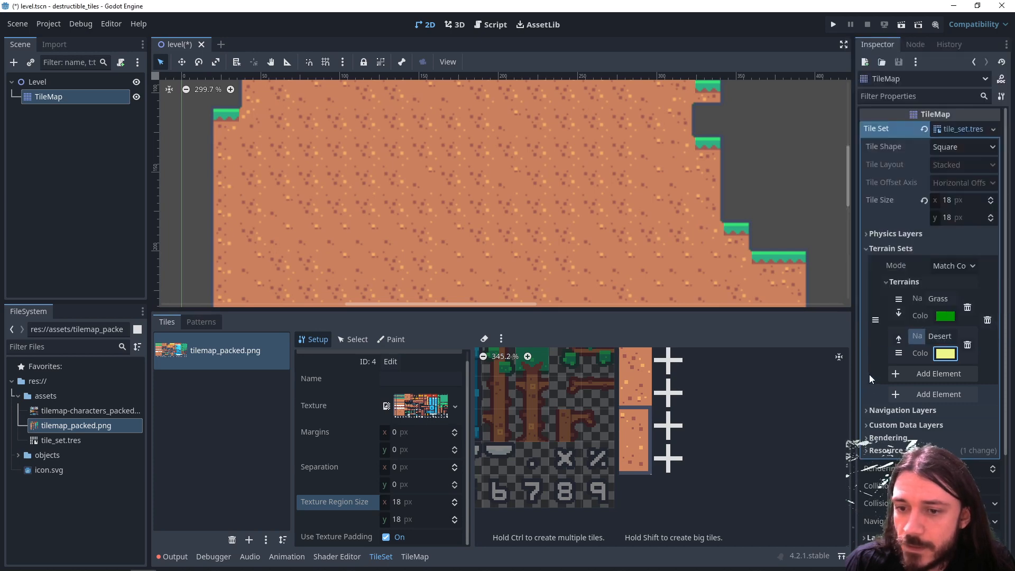
# - Choose the Desert terrain for painting and assign Terrain Set 0 to the two rows of sand-topped tiles
pyautogui.moveTo(507, 415); pyautogui.dragTo(735, 431, button='middle')
pyautogui.scroll(-3, 730, 429)
pyautogui.moveTo(539, 423); pyautogui.dragTo(825, 475, button='middle')
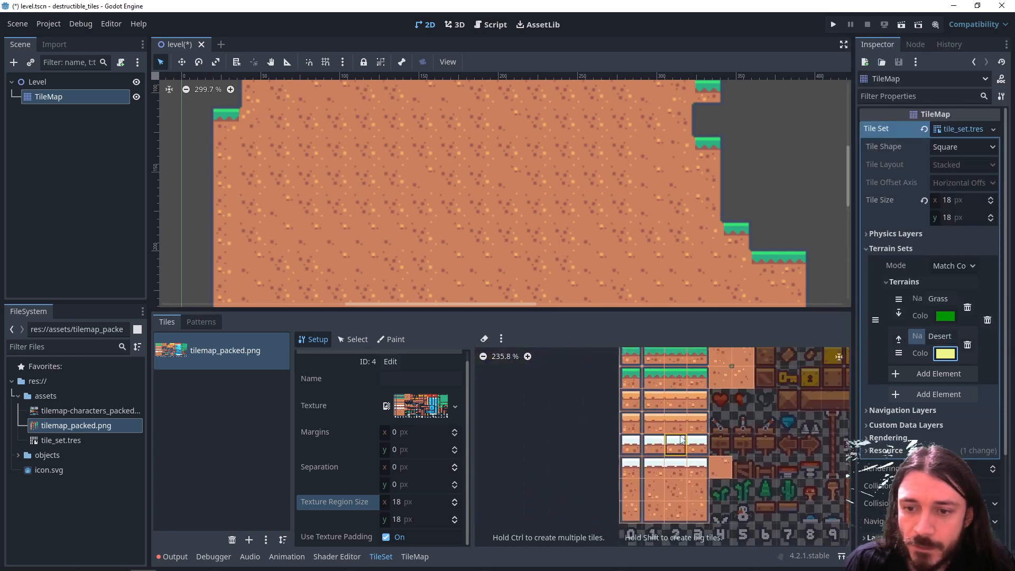
pyautogui.scroll(4, 688, 434)
pyautogui.scroll(3, 682, 438)
pyautogui.moveTo(671, 443); pyautogui.dragTo(559, 476, button='middle')
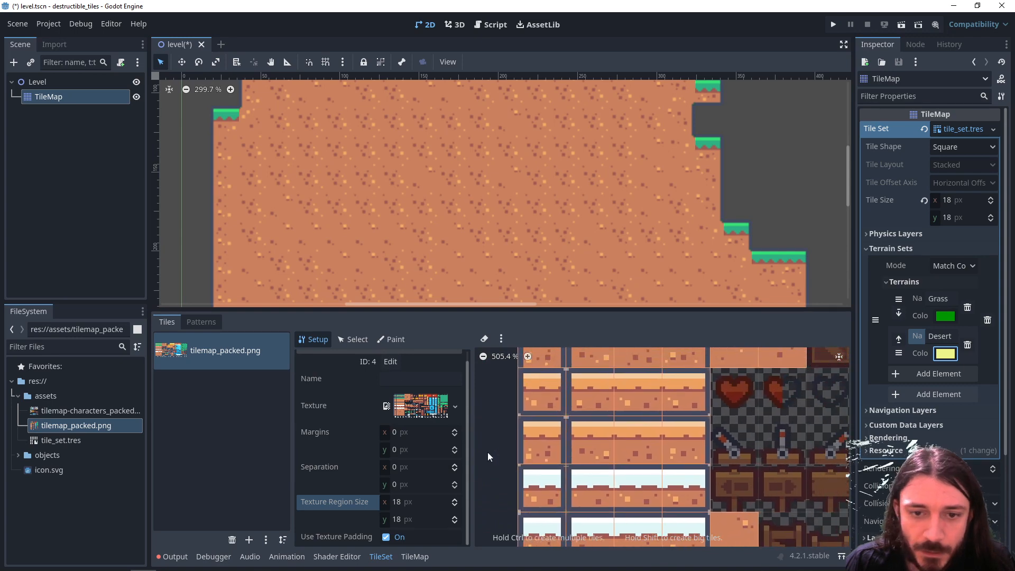
pyautogui.click(392, 339)
pyautogui.click(415, 425)
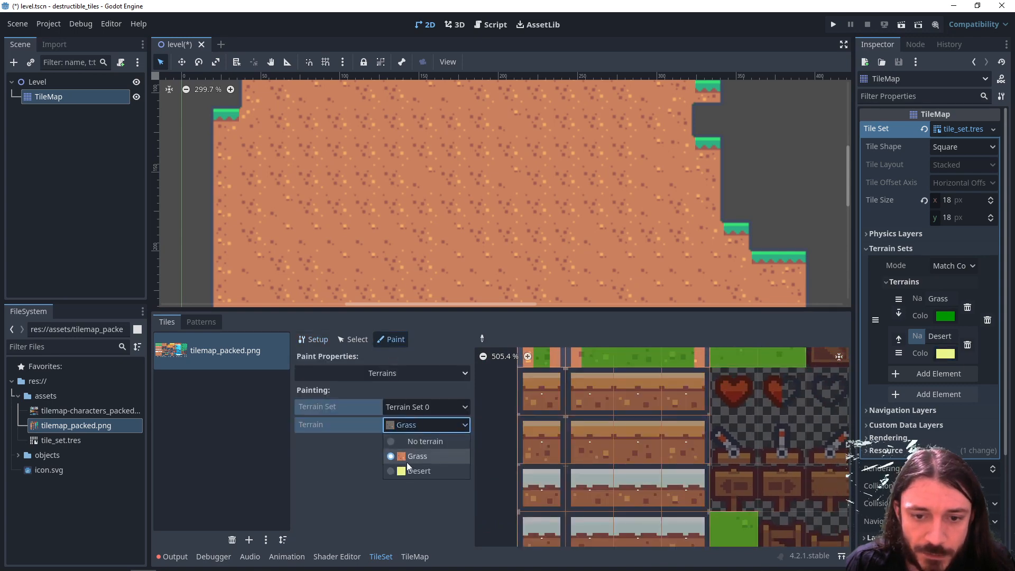
pyautogui.click(408, 469)
pyautogui.moveTo(530, 459); pyautogui.dragTo(525, 479, button='middle')
pyautogui.moveTo(538, 426); pyautogui.dragTo(683, 426)
pyautogui.moveTo(542, 465)
pyautogui.mouseDown()
pyautogui.moveTo(594, 473)
pyautogui.moveTo(655, 464)
pyautogui.mouseUp()
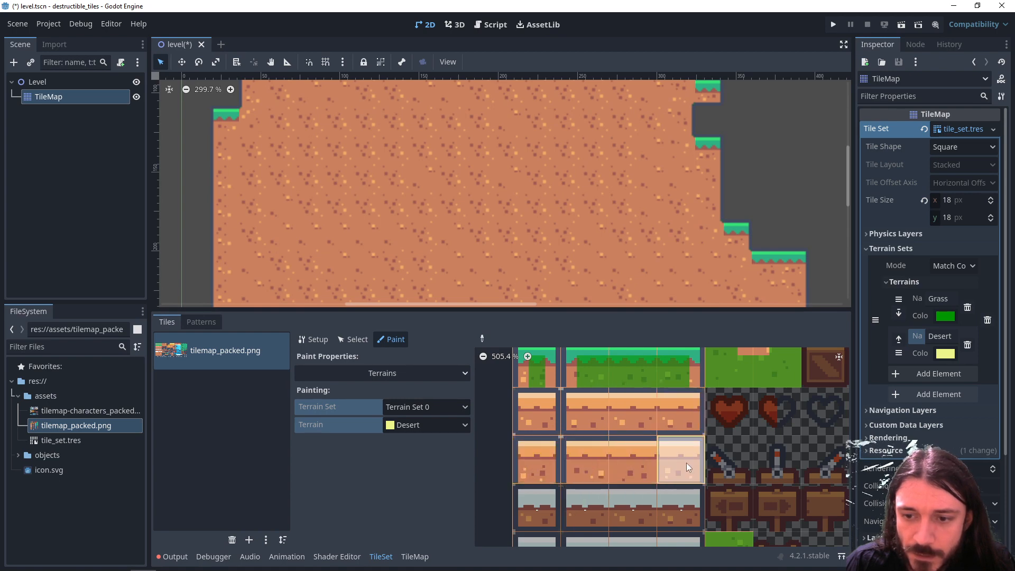
# - Paint Desert terrain bits on both rows of sand-topped tiles, matching their closed and open edges
pyautogui.click(537, 414)
pyautogui.moveTo(586, 419); pyautogui.dragTo(681, 415)
pyautogui.click(535, 465)
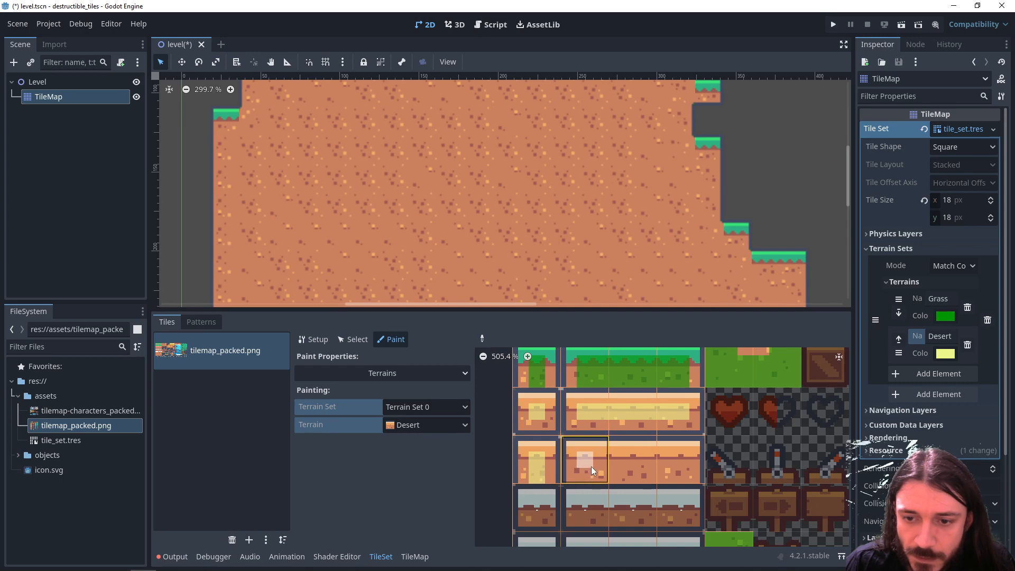
pyautogui.moveTo(591, 466); pyautogui.dragTo(684, 464)
# - Create alternative tiles for the four inner-corner dirt tiles at (4, 0), (5, 0), (4, 1) and (5, 1)
pyautogui.scroll(-5, 603, 473)
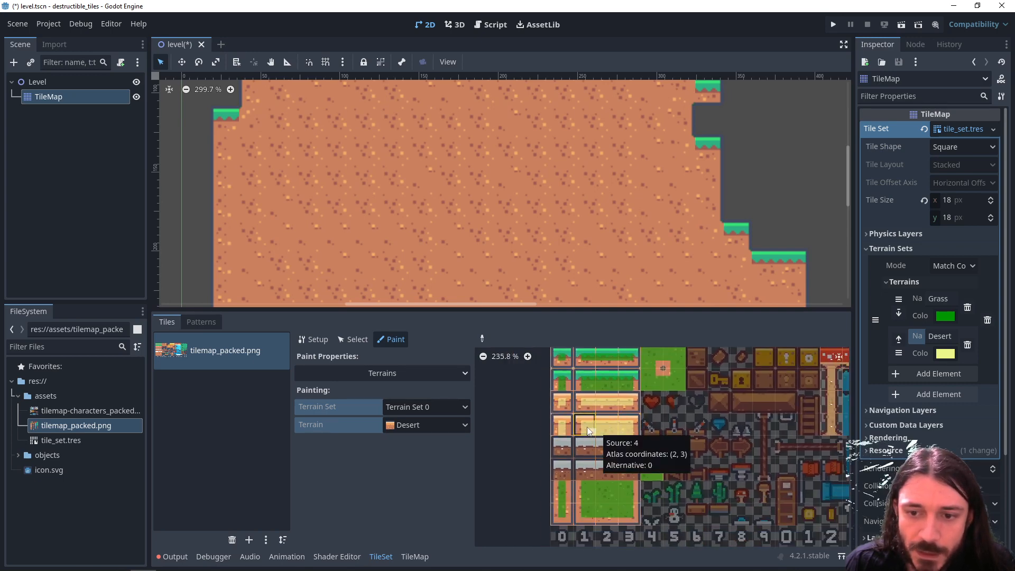
pyautogui.scroll(3, 652, 478)
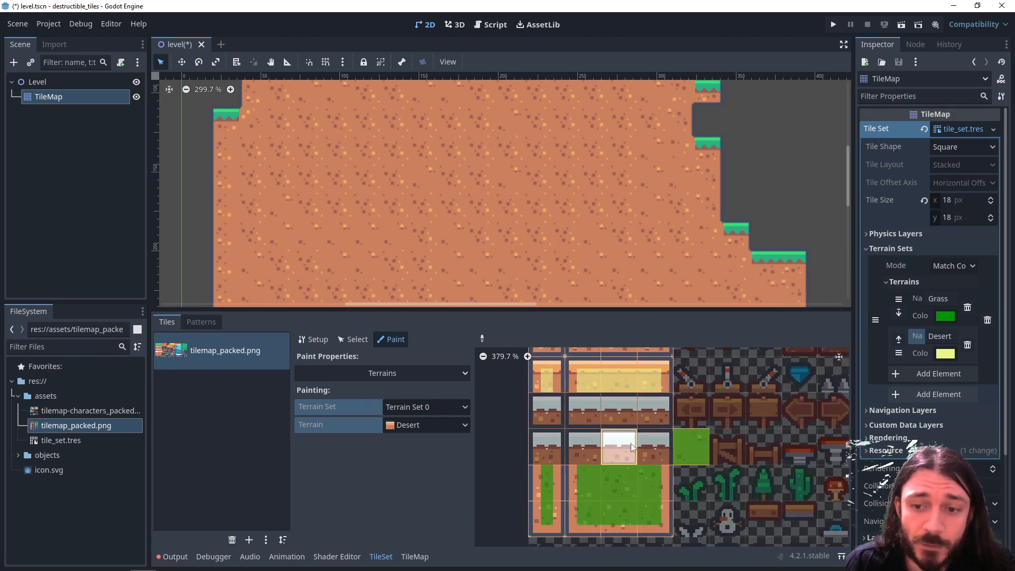
pyautogui.moveTo(691, 415); pyautogui.dragTo(591, 489, button='middle')
pyautogui.moveTo(616, 435); pyautogui.dragTo(594, 491, button='middle')
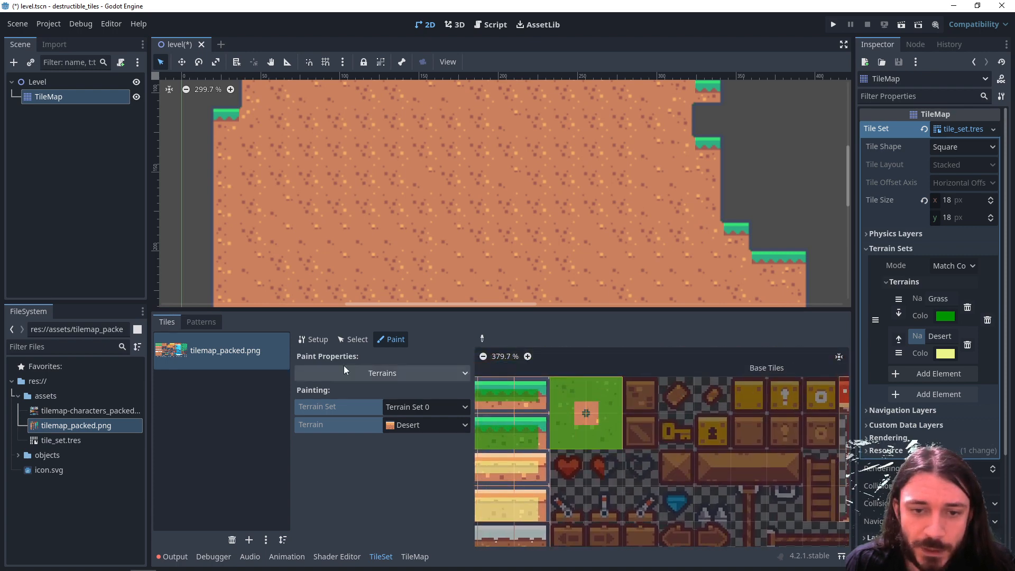
pyautogui.click(317, 340)
pyautogui.rightClick(565, 393)
pyautogui.click(575, 411)
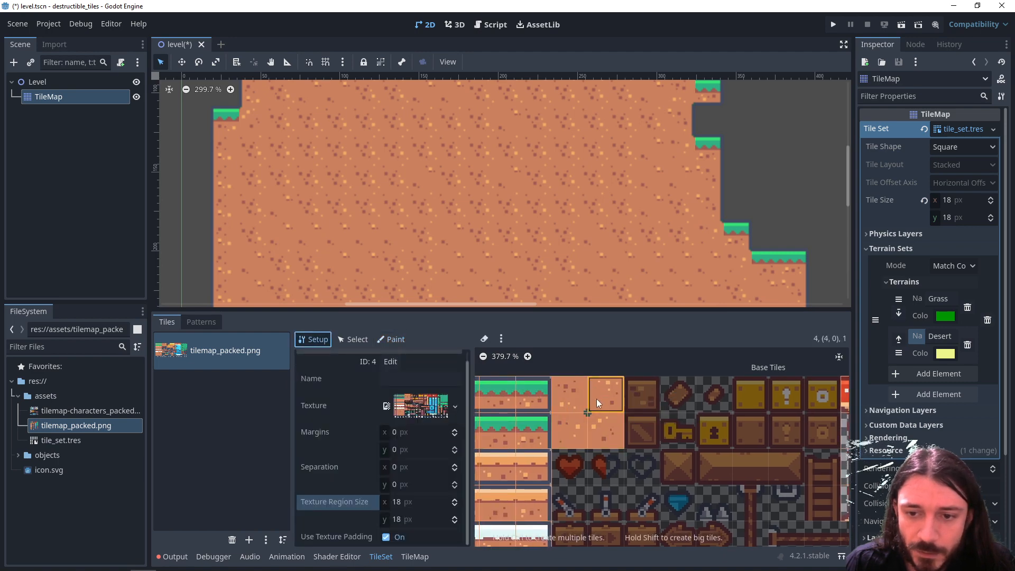
pyautogui.rightClick(598, 398)
pyautogui.click(604, 419)
pyautogui.moveTo(567, 446); pyautogui.dragTo(568, 427, button='right')
pyautogui.click(615, 449)
pyautogui.rightClick(602, 414)
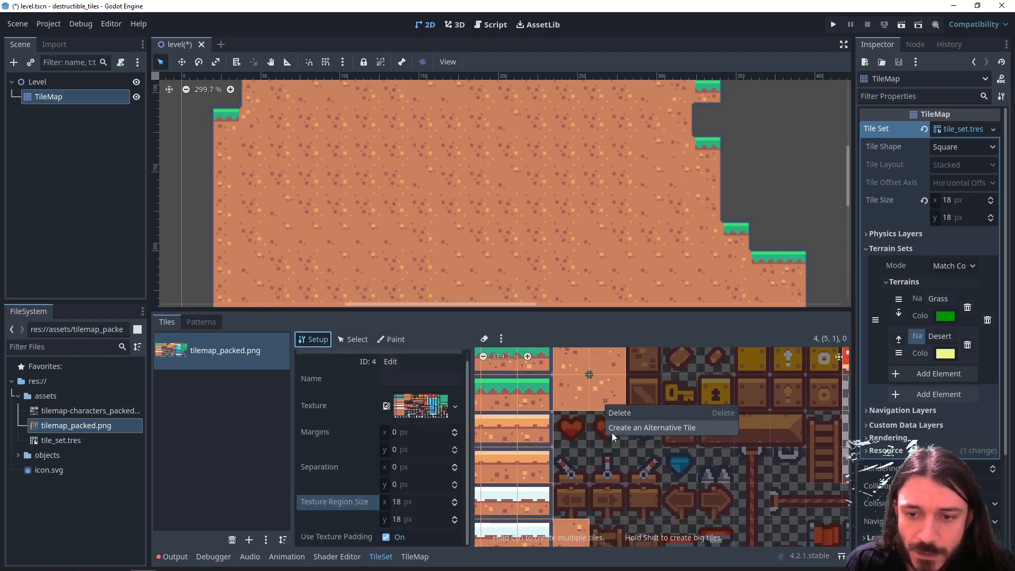
pyautogui.click(612, 433)
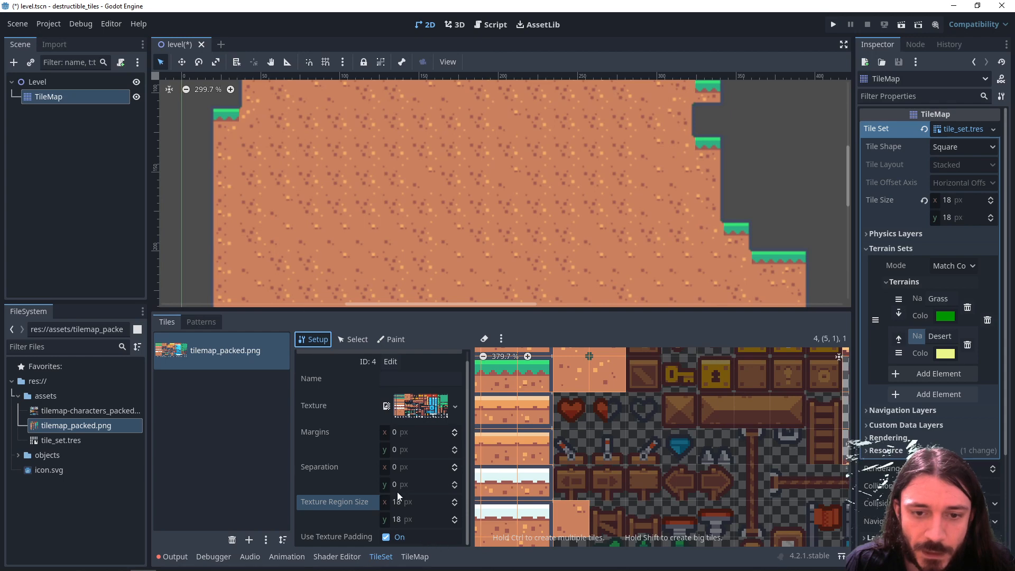
# - Add the first alternative dirt tile to Terrain Set 0 and paint its vertical centre strip as Desert terrain
pyautogui.click(395, 342)
pyautogui.moveTo(677, 419); pyautogui.dragTo(587, 469, button='middle')
pyautogui.scroll(-2, 628, 473)
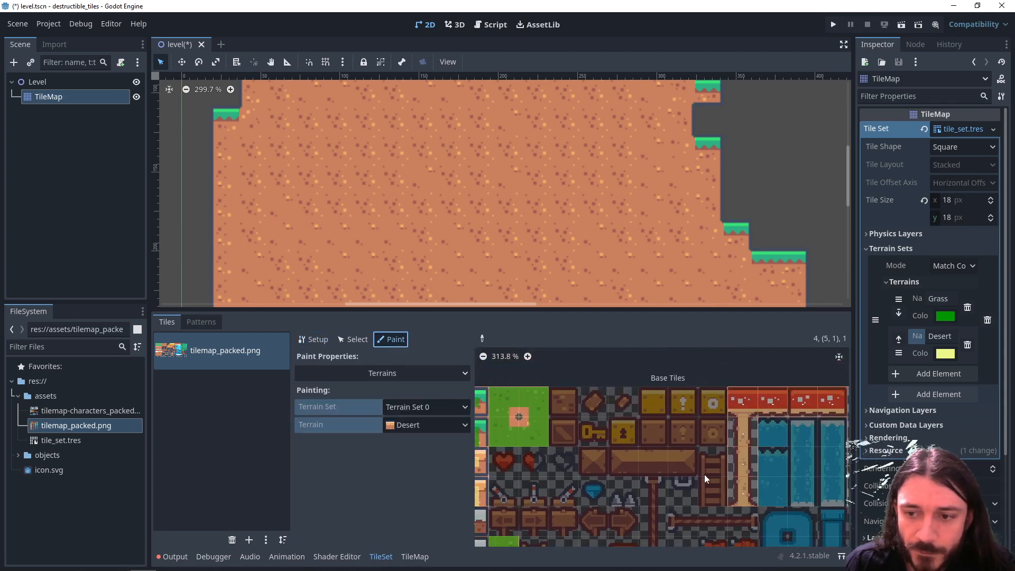
pyautogui.moveTo(824, 472); pyautogui.dragTo(478, 486, button='middle')
pyautogui.scroll(3, 592, 492)
pyautogui.moveTo(598, 491); pyautogui.dragTo(563, 487, button='middle')
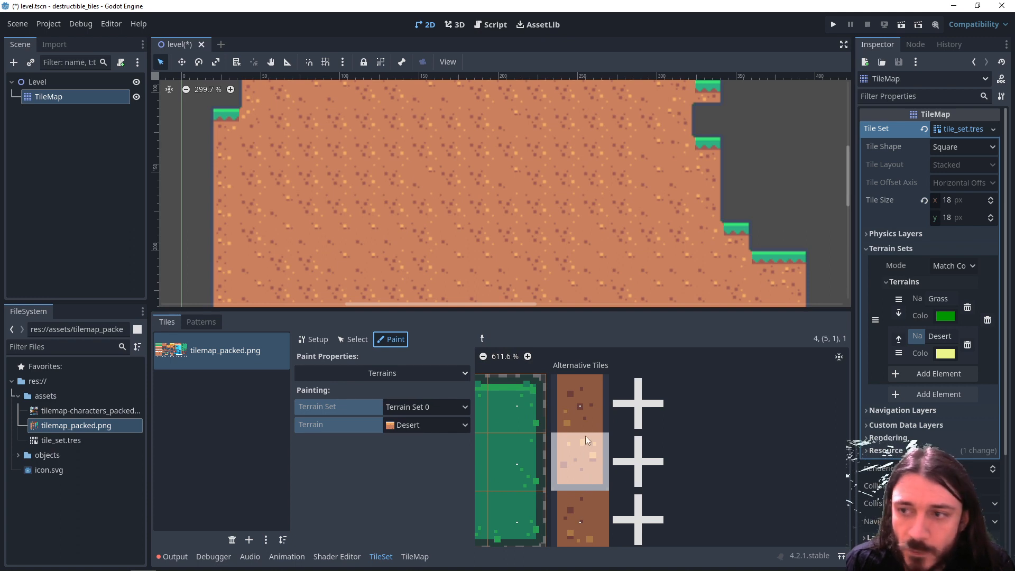
pyautogui.click(600, 422)
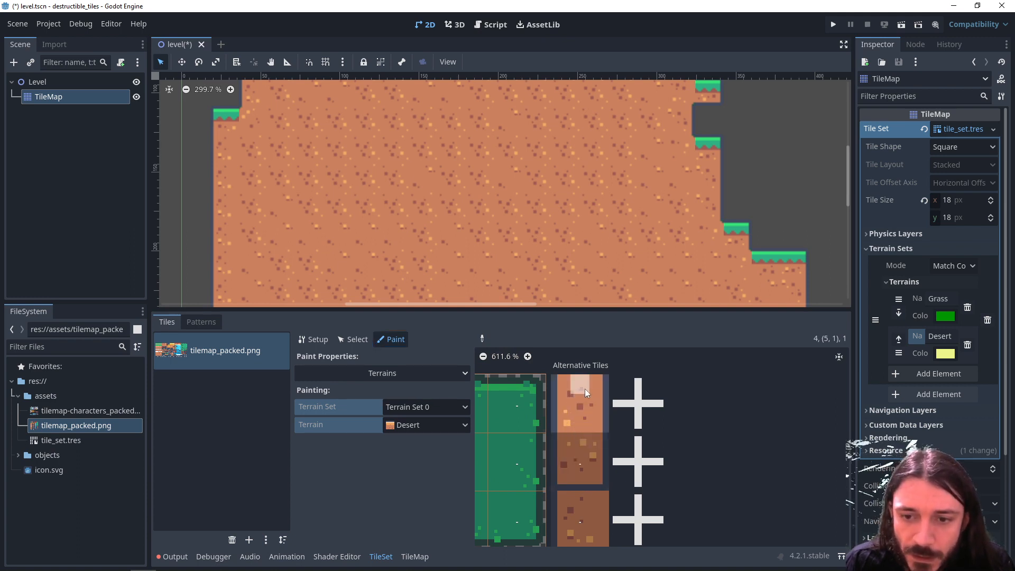
pyautogui.scroll(1, 575, 399)
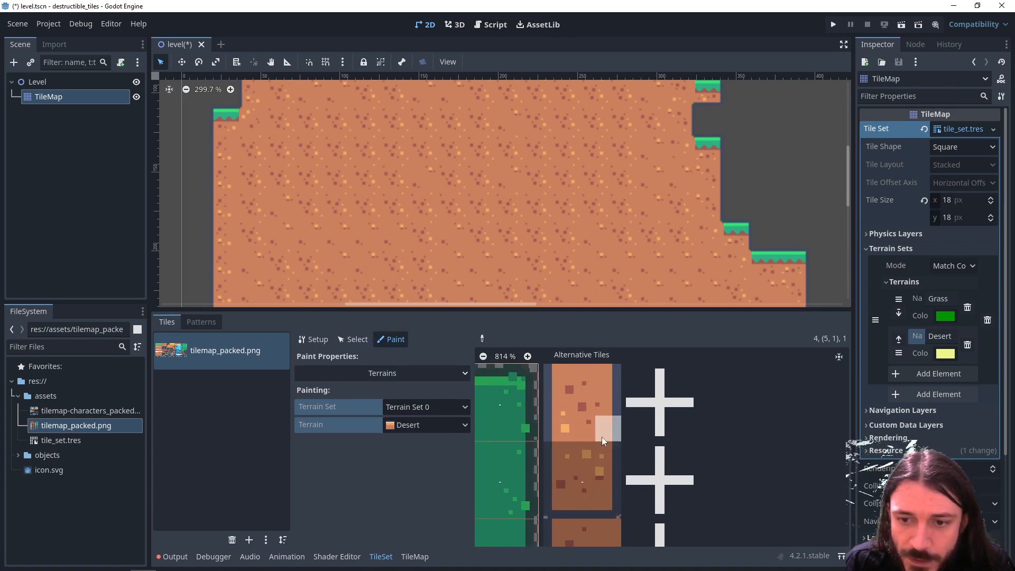
pyautogui.click(576, 477)
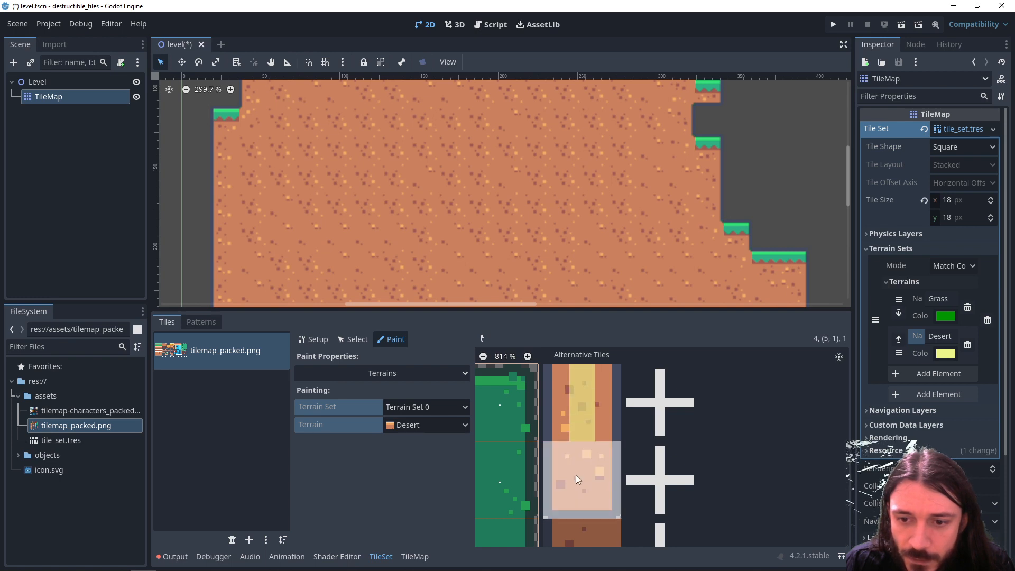
# - Paint Desert terrain bits on the remaining single-width column and left-edge dirt alternatives, leaving their outlined sides unpainted
pyautogui.moveTo(588, 511); pyautogui.dragTo(589, 459, button='middle')
pyautogui.click(590, 501)
pyautogui.moveTo(590, 501); pyautogui.dragTo(595, 419, button='middle')
pyautogui.click(590, 415)
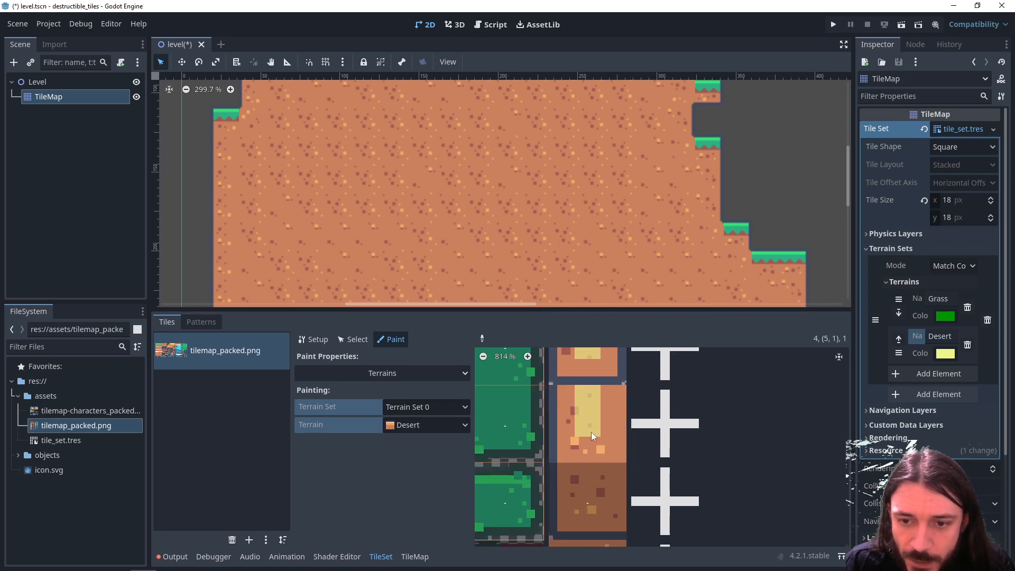
pyautogui.moveTo(593, 497); pyautogui.dragTo(611, 389, button='middle')
pyautogui.click(597, 416)
pyautogui.click(612, 438)
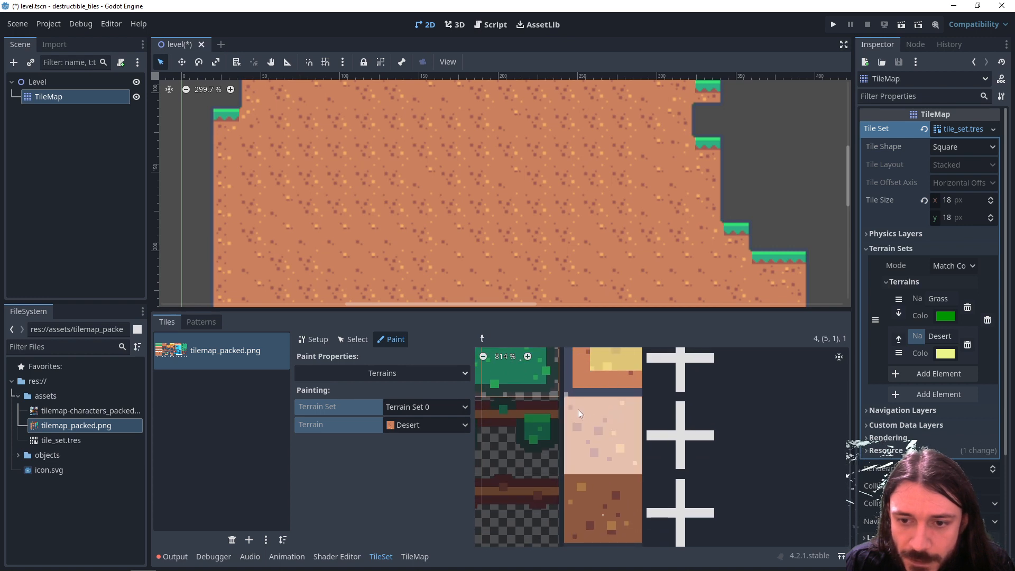
# - Fill the plain centre dirt alternative with Desert terrain and paint the matching bits on the bottom-edge and right-edge alternatives
pyautogui.moveTo(602, 458); pyautogui.dragTo(579, 439, button='middle')
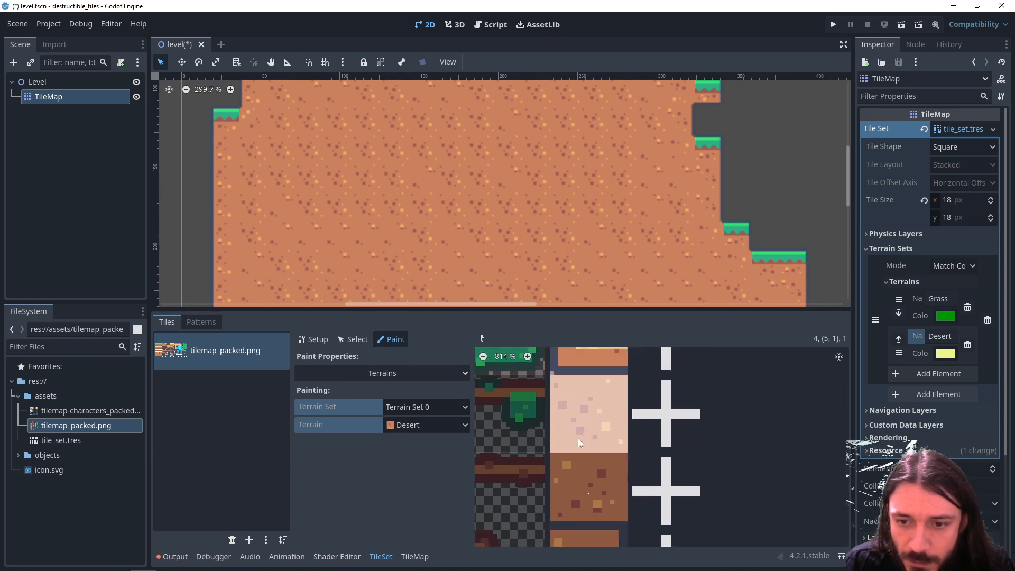
pyautogui.click(601, 404)
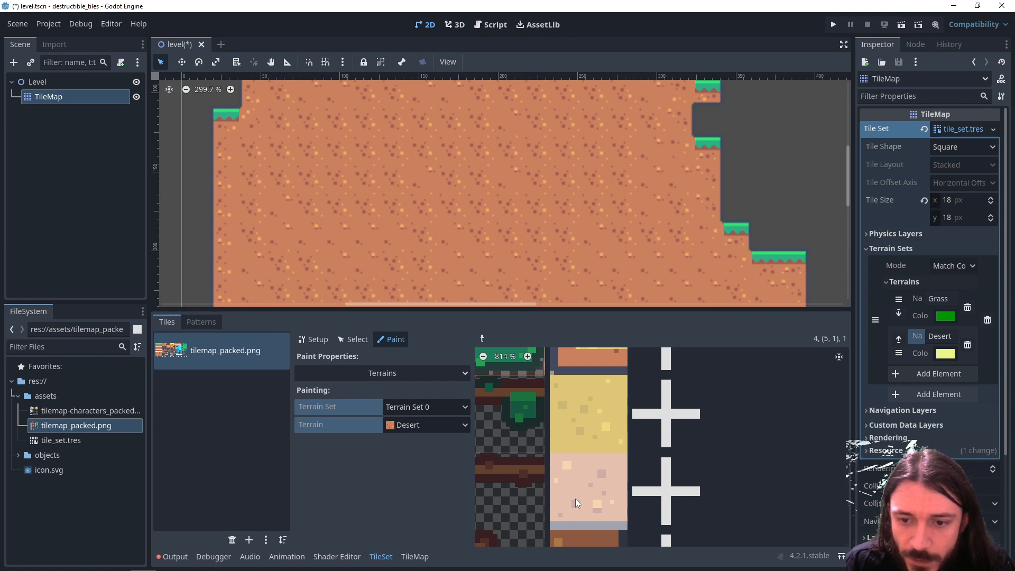
pyautogui.scroll(-5, 605, 465)
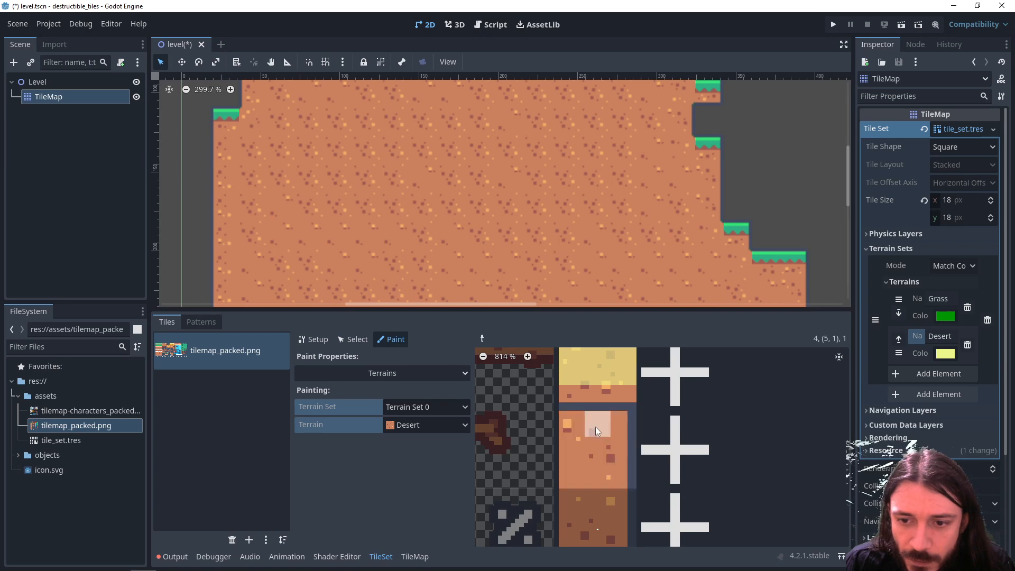
pyautogui.scroll(-4, 592, 476)
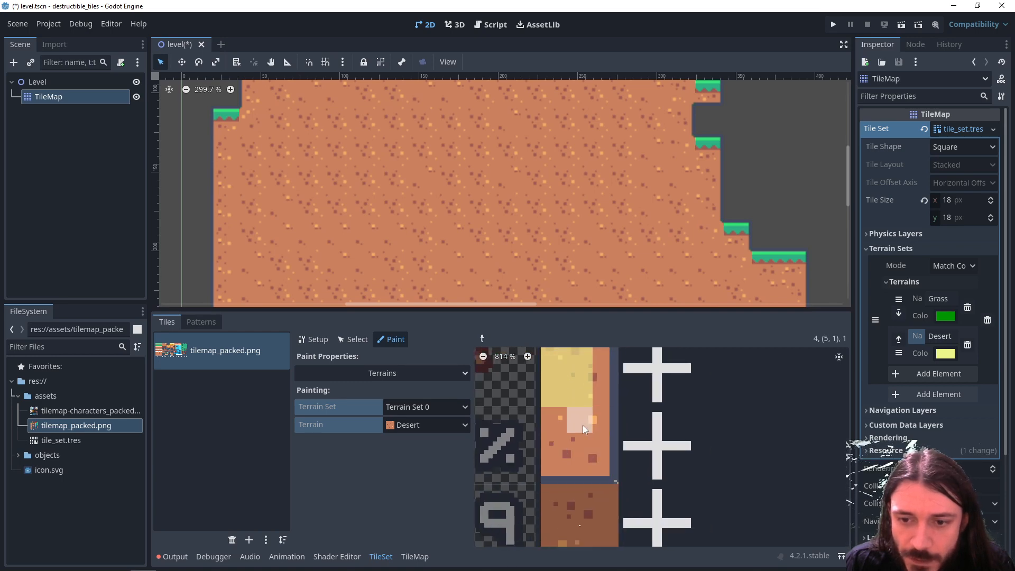
# - Paint Desert terrain bits on the remaining right-edge and inner-corner dirt alternatives, leaving each notched corner empty
pyautogui.scroll(-3, 560, 445)
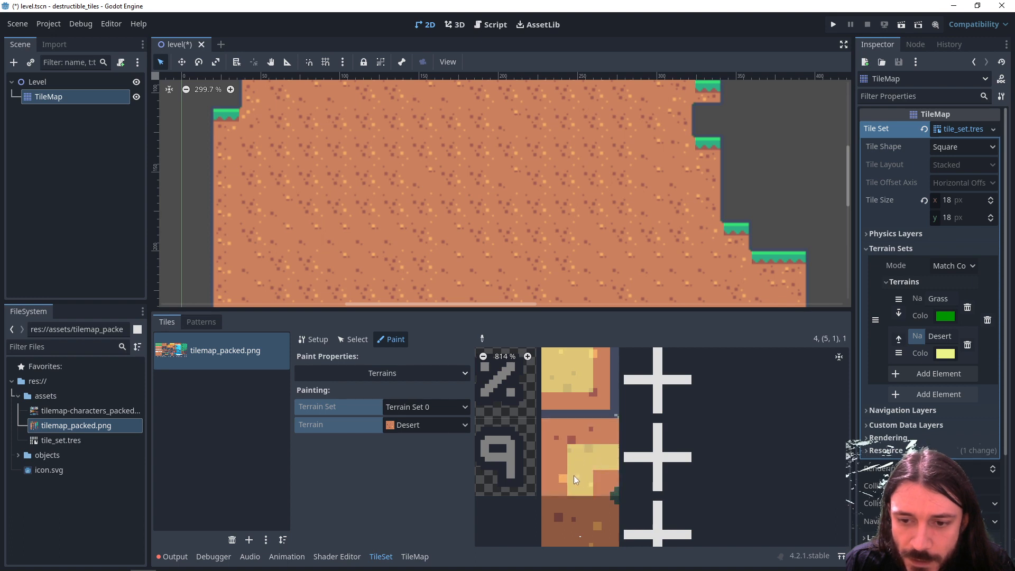
pyautogui.scroll(-2, 563, 427)
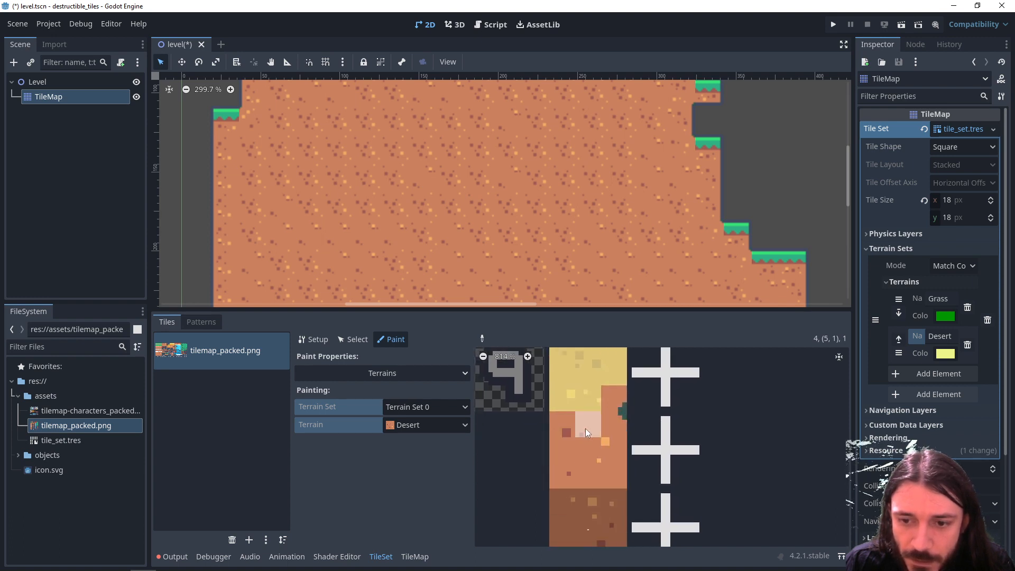
pyautogui.scroll(-2, 570, 423)
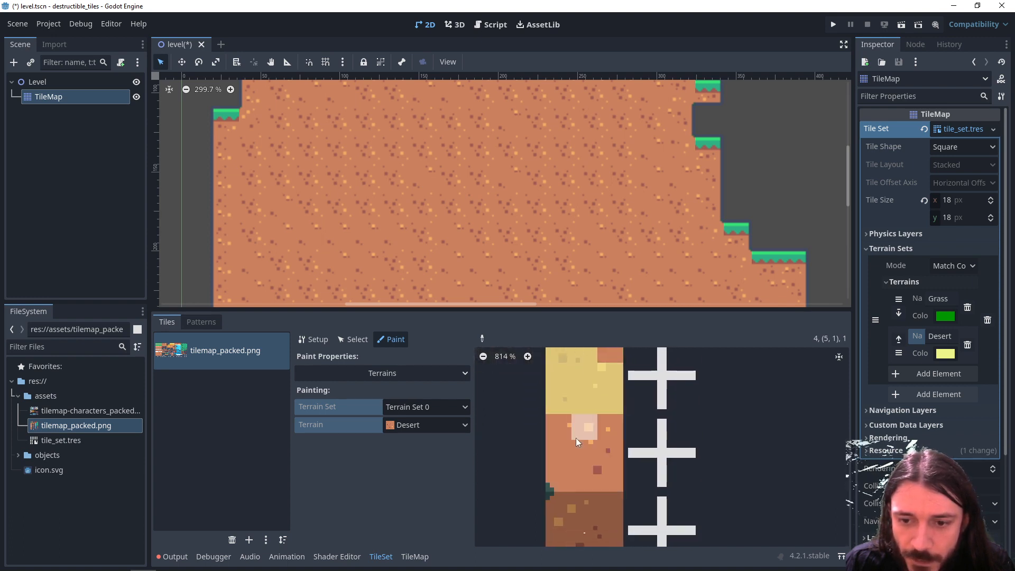
pyautogui.scroll(-2, 602, 423)
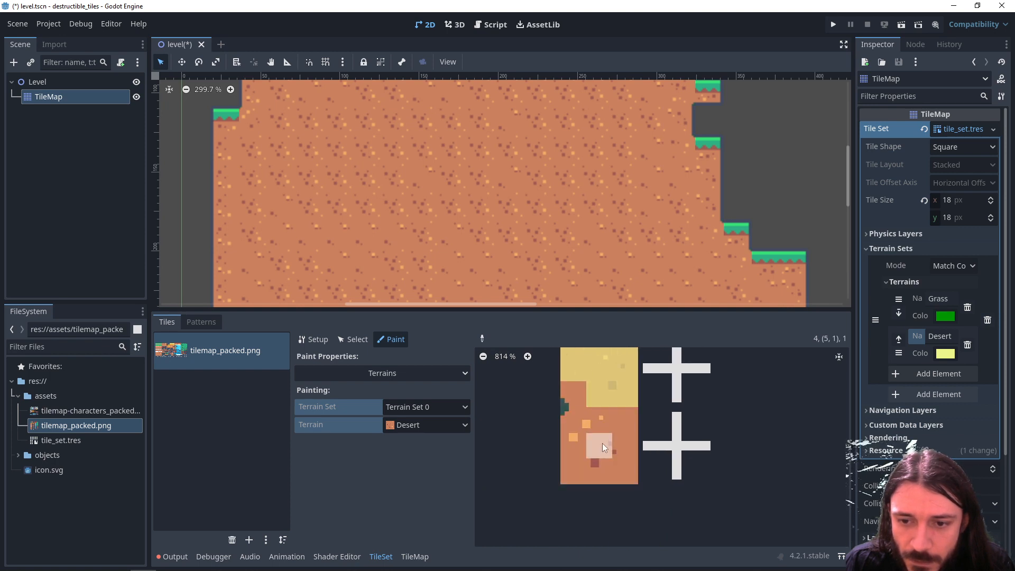
pyautogui.keyDown('ctrl'); pyautogui.scroll(-6, 607, 445); pyautogui.keyUp('ctrl')
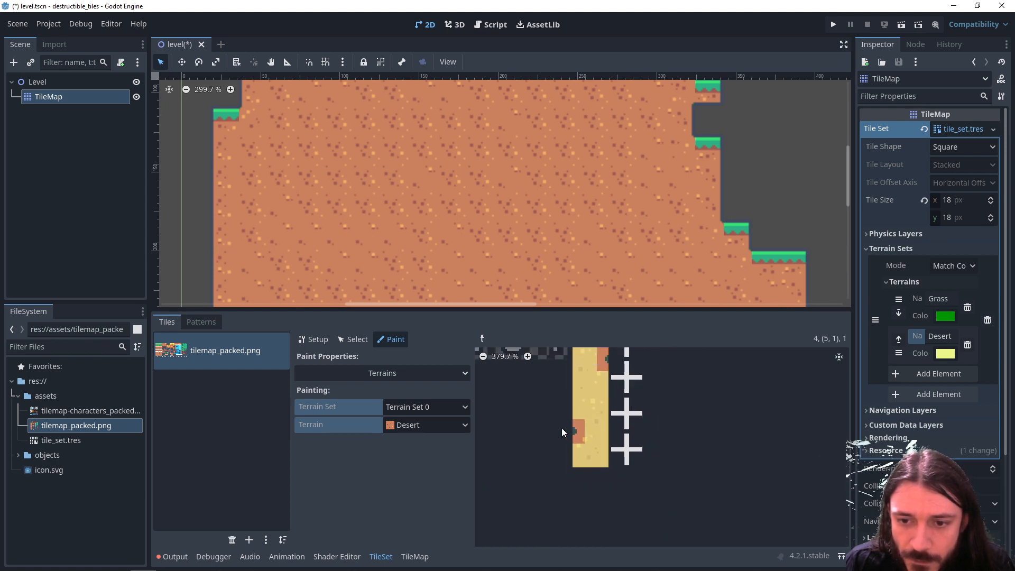
pyautogui.keyDown('ctrl'); pyautogui.scroll(1, 630, 456); pyautogui.keyUp('ctrl')
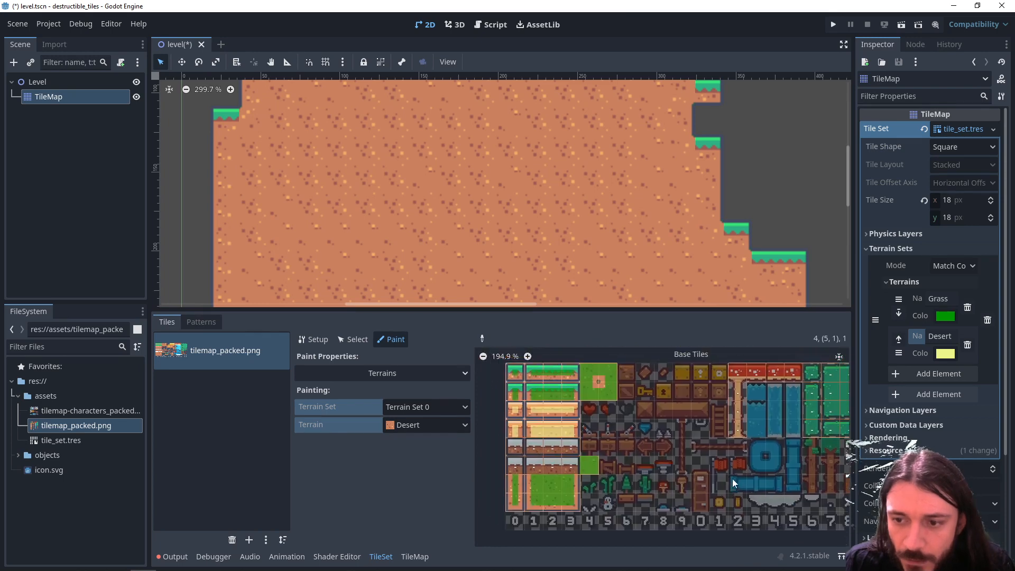
# - Select the Desert terrain for the TileMap and paint a stepped desert block against the end of the grass ground
pyautogui.click(415, 557)
pyautogui.click(185, 360)
pyautogui.click(212, 370)
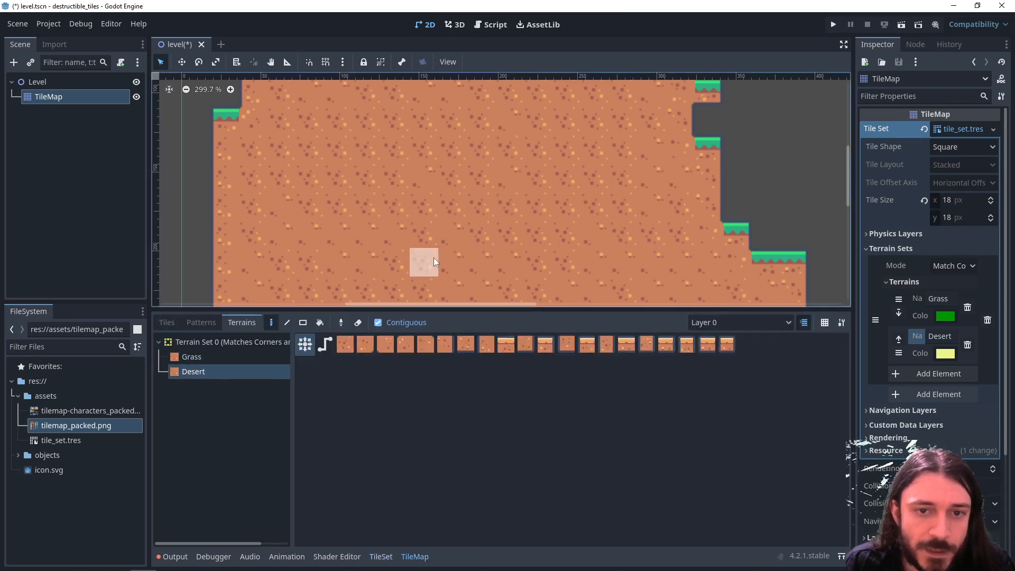
pyautogui.scroll(-4, 433, 258)
pyautogui.moveTo(525, 198); pyautogui.dragTo(431, 197, button='middle')
pyautogui.moveTo(449, 154)
pyautogui.mouseDown()
pyautogui.moveTo(439, 148)
pyautogui.moveTo(432, 255)
pyautogui.moveTo(462, 132)
pyautogui.moveTo(504, 186)
pyautogui.mouseUp()
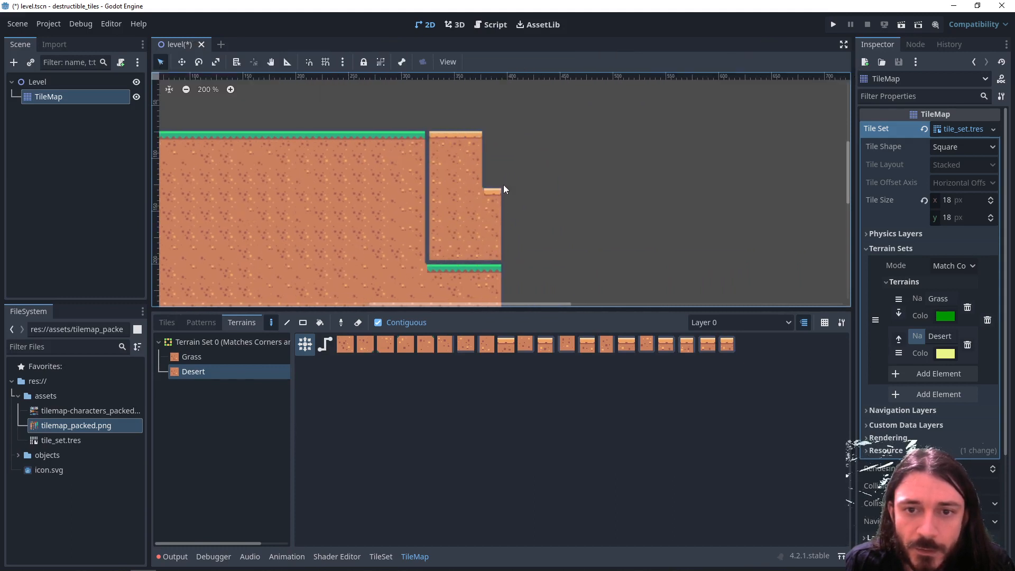
# - Extend the desert block outward and down to the ground's bottom row, covering the leftover grass ledge and leaving a pit in its surface
pyautogui.moveTo(499, 242)
pyautogui.mouseDown()
pyautogui.moveTo(510, 210)
pyautogui.moveTo(578, 136)
pyautogui.moveTo(569, 194)
pyautogui.moveTo(582, 232)
pyautogui.moveTo(553, 276)
pyautogui.mouseUp()
pyautogui.moveTo(494, 264); pyautogui.dragTo(535, 197, button='middle')
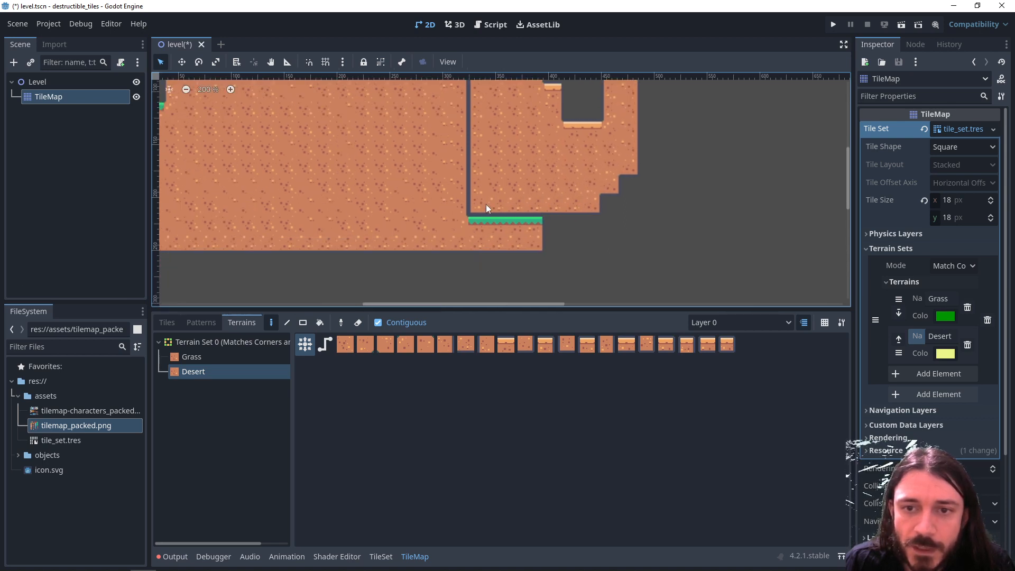
pyautogui.moveTo(487, 208); pyautogui.dragTo(543, 245)
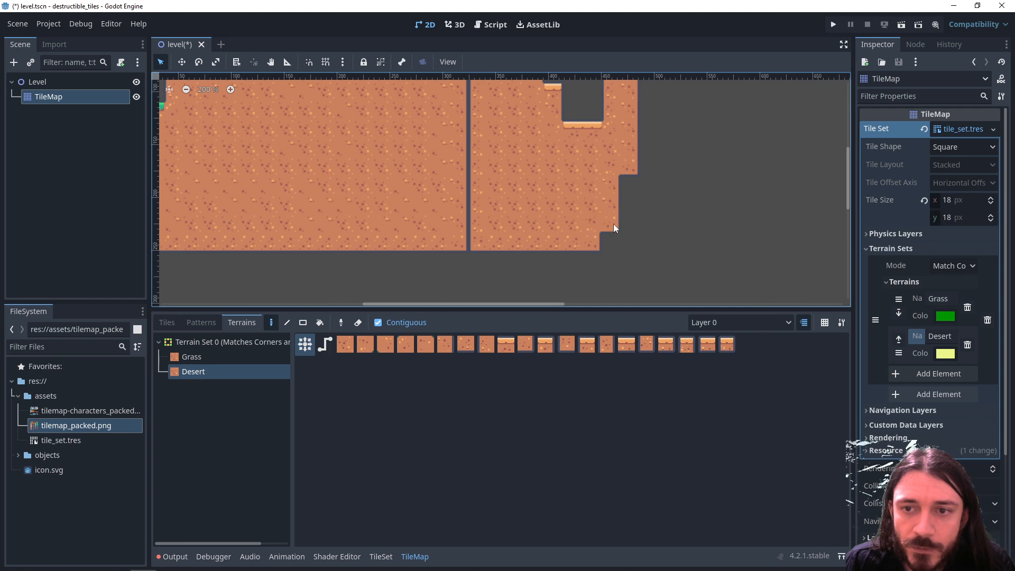
pyautogui.scroll(3, 506, 227)
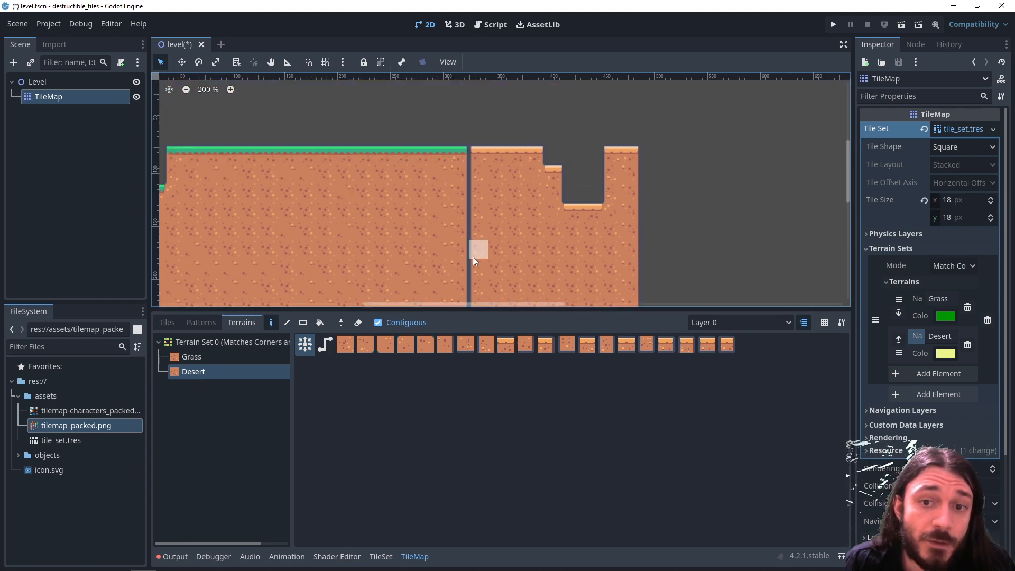
# - Replace the grass and sand surface tiles where the two terrains meet with individual middle tiles from the atlas
pyautogui.click(168, 323)
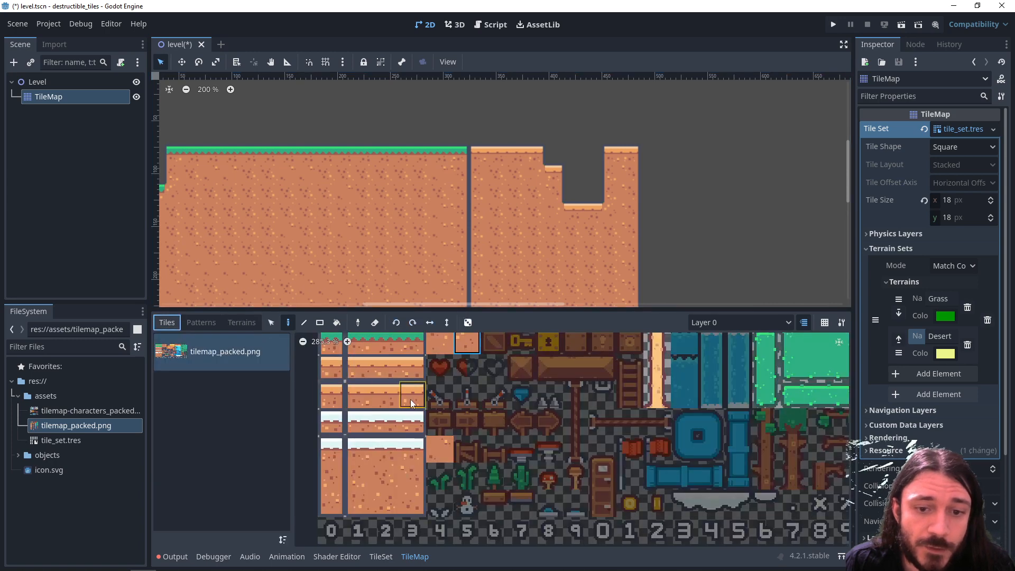
pyautogui.moveTo(402, 376); pyautogui.dragTo(398, 402, button='middle')
pyautogui.click(384, 366)
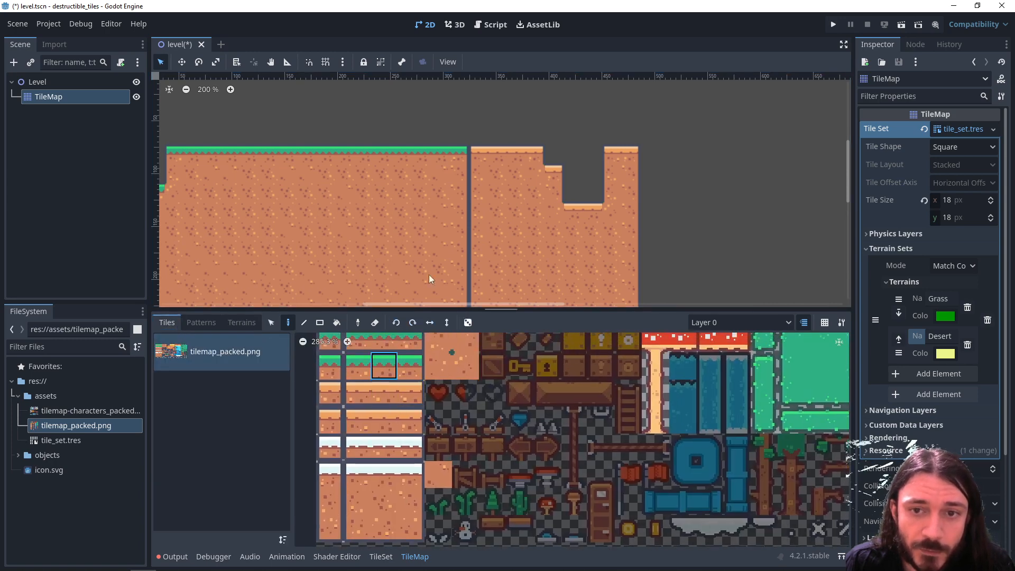
pyautogui.scroll(1, 466, 187)
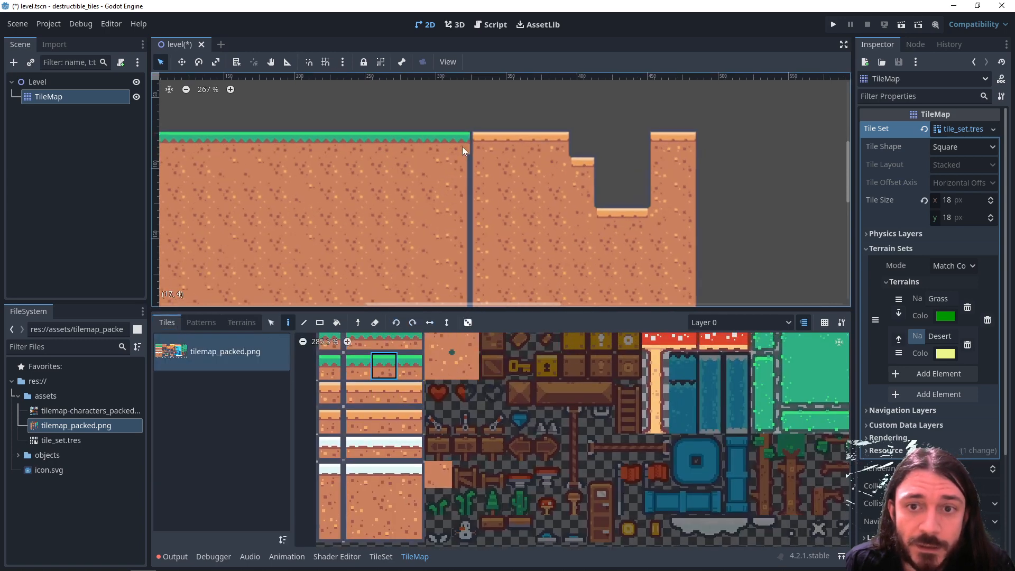
pyautogui.click(387, 392)
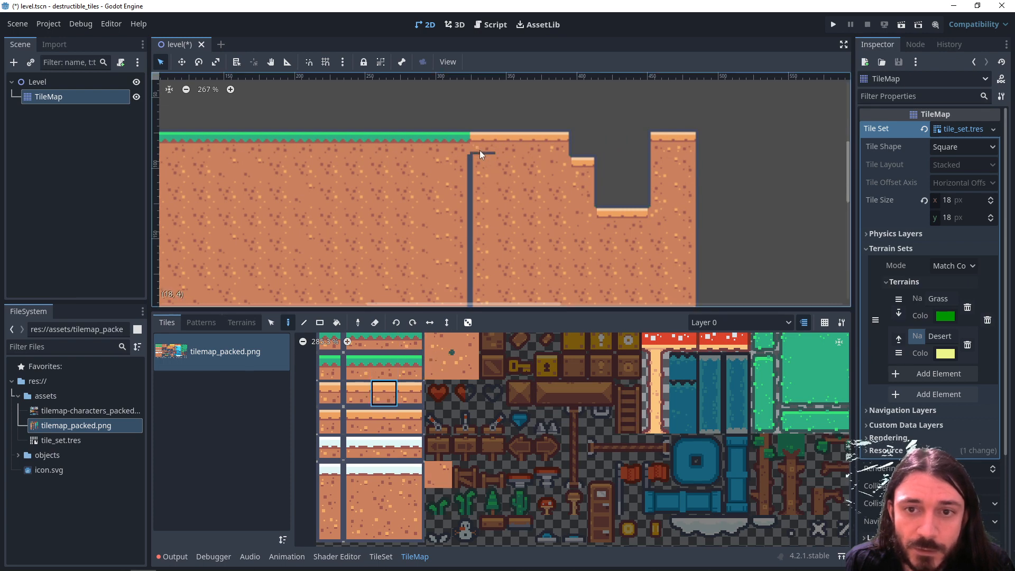
# - Cover the vertical seam between the grass and desert ground with plain dirt tiles, using the bottom-edge dirt tile in the lowest row
pyautogui.click(381, 498)
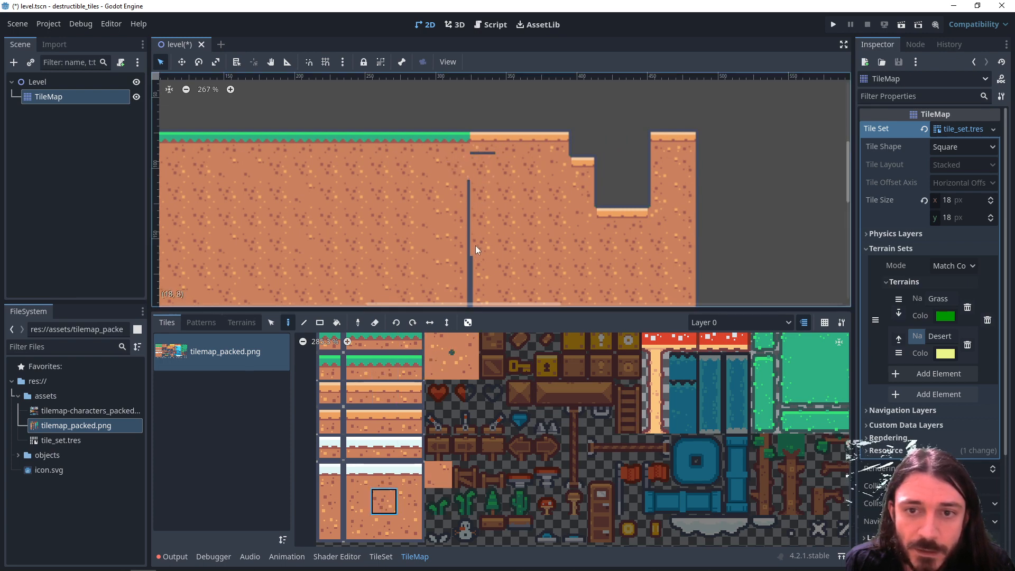
pyautogui.moveTo(475, 246); pyautogui.dragTo(466, 193)
pyautogui.moveTo(470, 263); pyautogui.dragTo(494, 154, button='middle')
pyautogui.moveTo(491, 183); pyautogui.dragTo(493, 246)
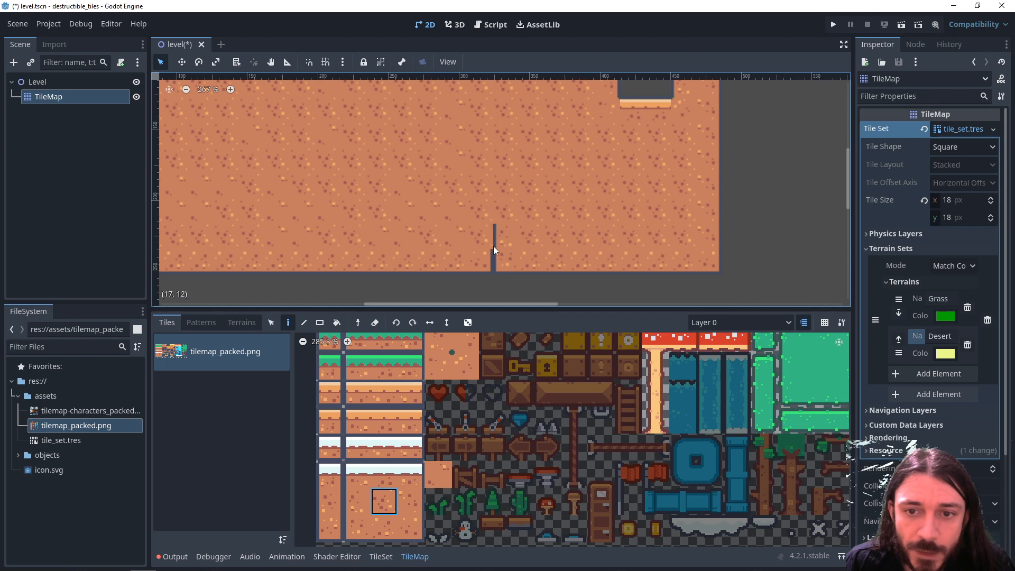
pyautogui.click(391, 523)
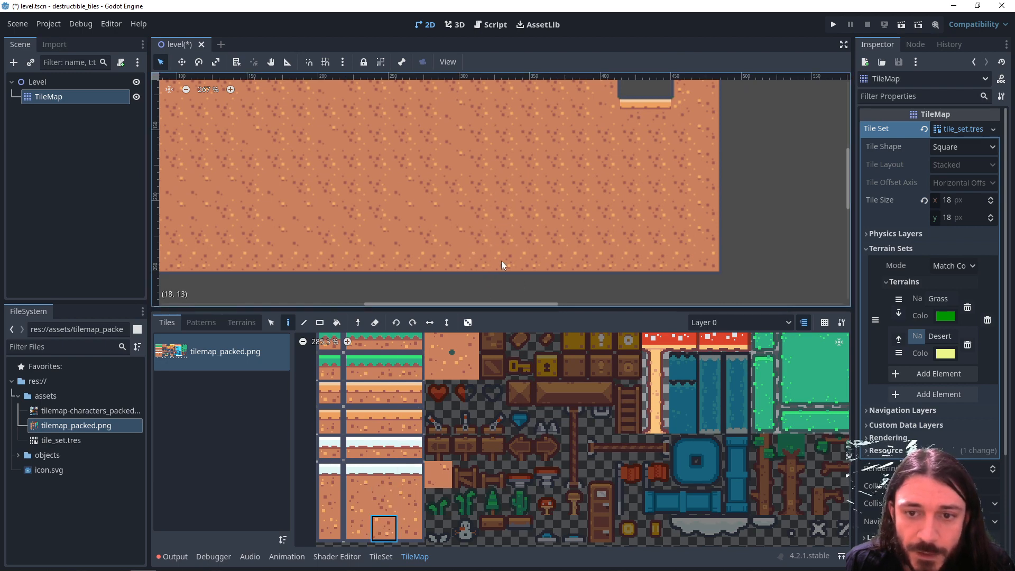
# - Replace the first desert surface tile beside the grass with the sand-topped middle tile that has no bottom outline
pyautogui.scroll(5, 492, 227)
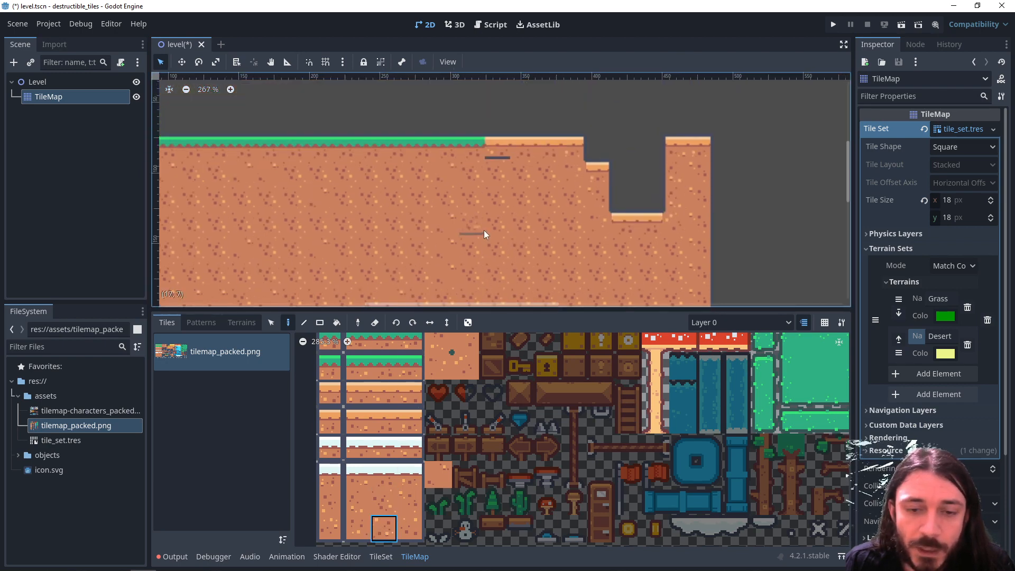
pyautogui.click(384, 420)
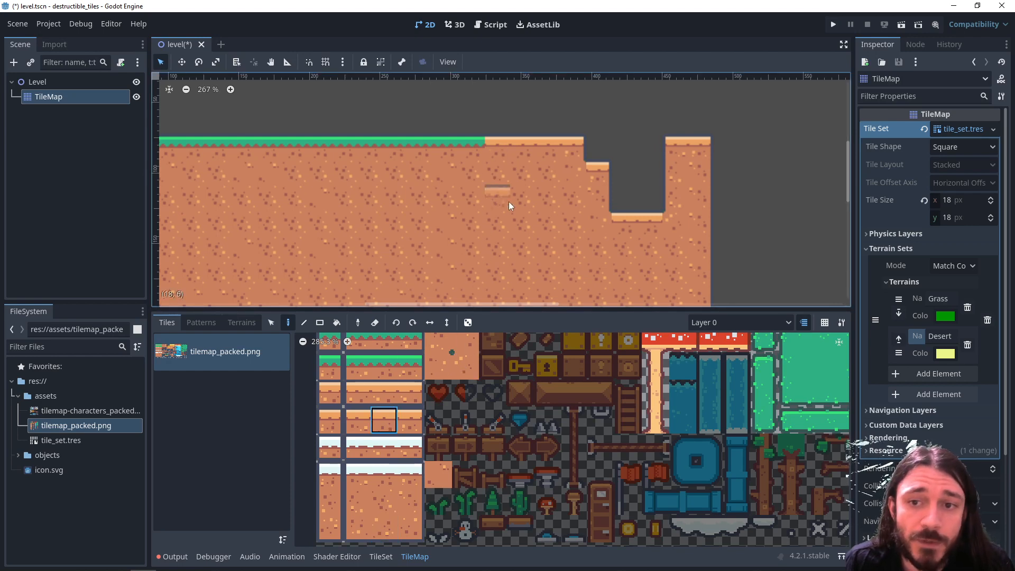
pyautogui.moveTo(460, 183); pyautogui.dragTo(482, 224, button='middle')
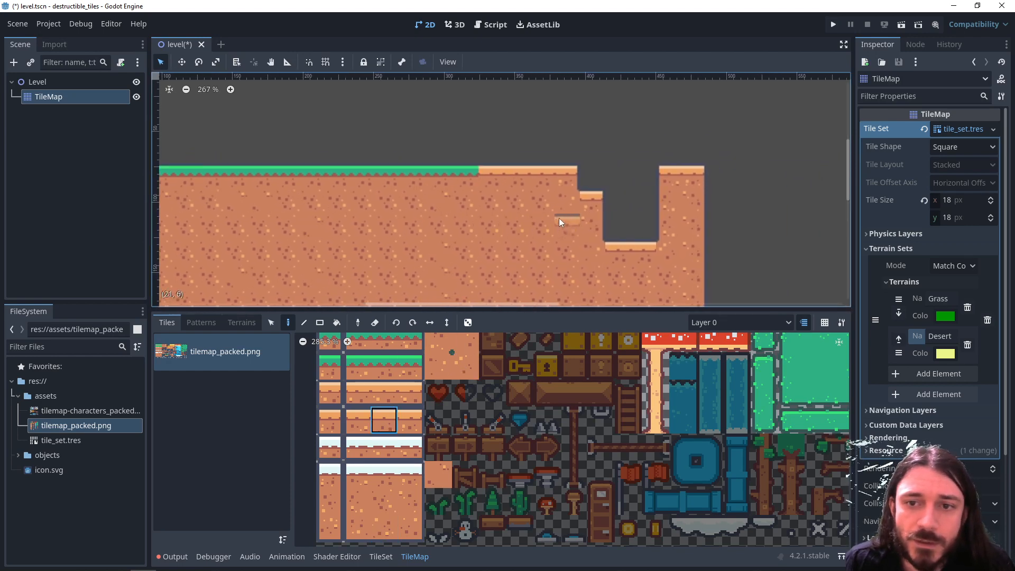
# - Paint a separate floating desert platform with stepped heights beyond the main ground, using the Desert terrain
pyautogui.click(251, 325)
pyautogui.click(192, 370)
pyautogui.moveTo(616, 277); pyautogui.dragTo(337, 265, button='middle')
pyautogui.moveTo(510, 224)
pyautogui.mouseDown()
pyautogui.moveTo(547, 235)
pyautogui.moveTo(526, 222)
pyautogui.mouseUp()
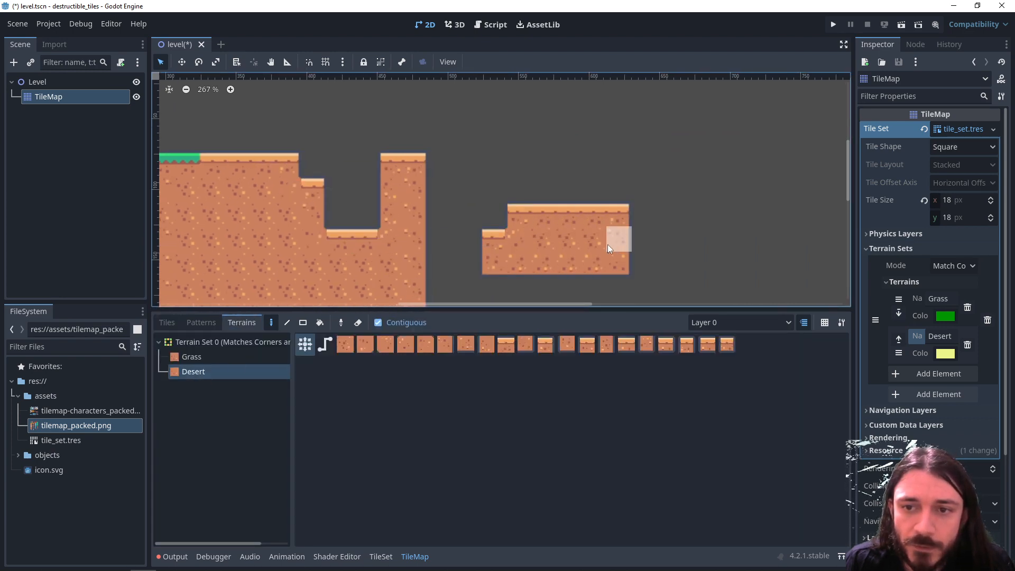
pyautogui.moveTo(608, 244); pyautogui.dragTo(448, 243, button='middle')
pyautogui.moveTo(655, 235)
pyautogui.mouseDown()
pyautogui.moveTo(721, 203)
pyautogui.moveTo(705, 211)
pyautogui.moveTo(763, 201)
pyautogui.mouseUp()
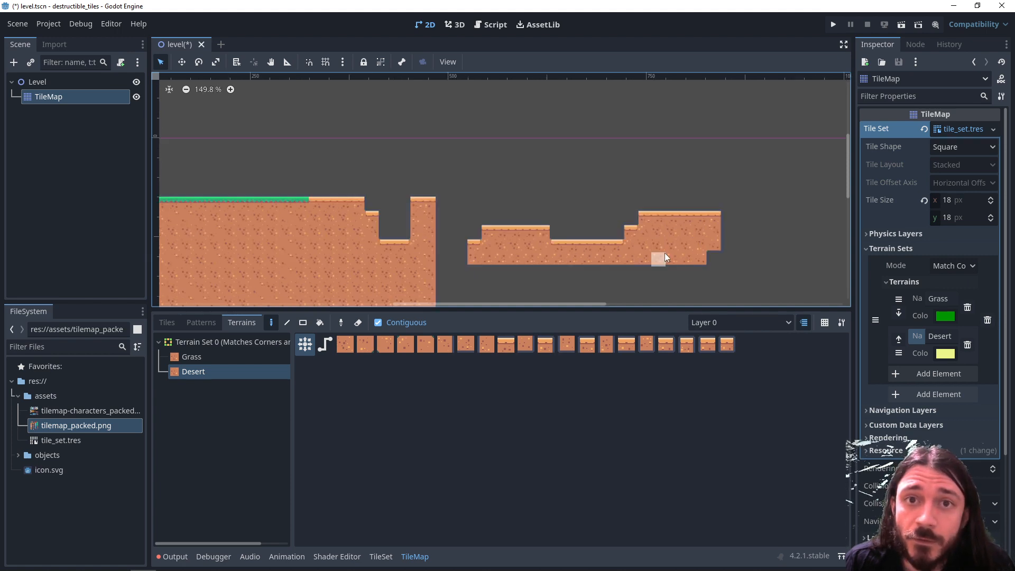
# - Add a third terrain to the tile set's terrain set, name it Snow and set its colour to white
pyautogui.click(381, 557)
pyautogui.click(939, 373)
pyautogui.doubleClick(941, 381)
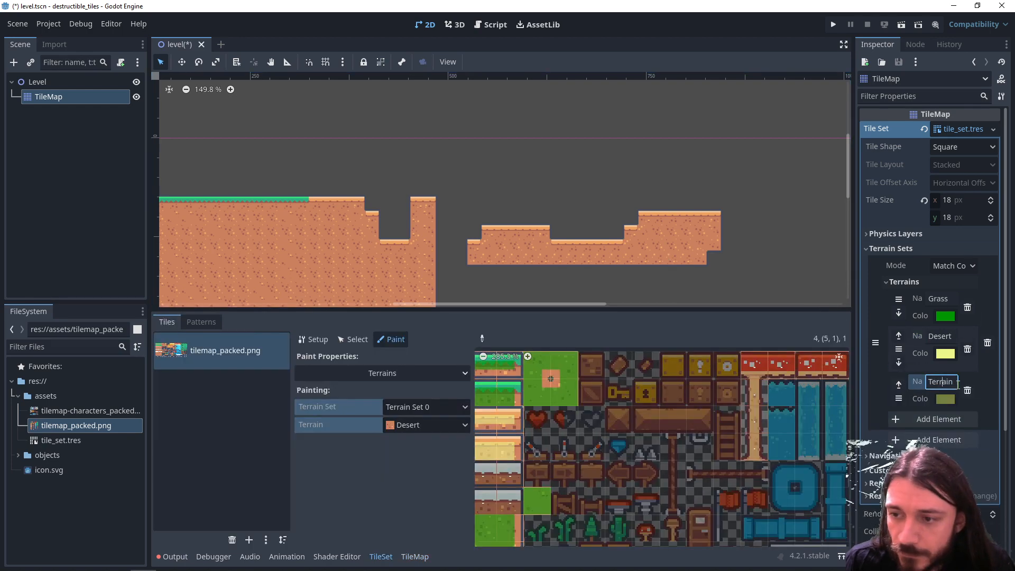
pyautogui.write('Snow')
pyautogui.click(945, 399)
pyautogui.moveTo(915, 289); pyautogui.dragTo(964, 288)
pyautogui.moveTo(915, 273); pyautogui.dragTo(964, 273)
pyautogui.moveTo(941, 306); pyautogui.dragTo(964, 305)
# - Choose the Snow terrain for painting and apply it to the two rows of snow-topped base tiles
pyautogui.click(449, 425)
pyautogui.click(453, 483)
pyautogui.moveTo(482, 421); pyautogui.dragTo(613, 444, button='middle')
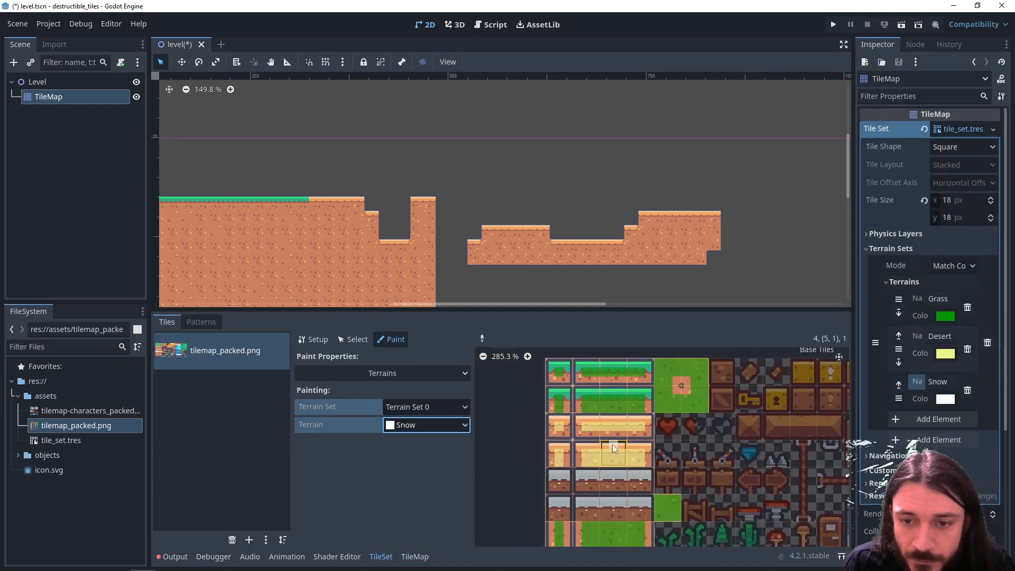
pyautogui.scroll(5, 624, 423)
pyautogui.moveTo(584, 378)
pyautogui.mouseDown()
pyautogui.moveTo(670, 420)
pyautogui.moveTo(586, 422)
pyautogui.mouseUp()
pyautogui.moveTo(708, 422); pyautogui.dragTo(633, 433)
# - Create a second alternative for each dirt tile in the alternative tiles list
pyautogui.scroll(-4, 632, 433)
pyautogui.moveTo(814, 407)
pyautogui.mouseDown(button='middle')
pyautogui.moveTo(677, 431)
pyautogui.moveTo(510, 492)
pyautogui.mouseUp(button='middle')
pyautogui.scroll(3, 566, 440)
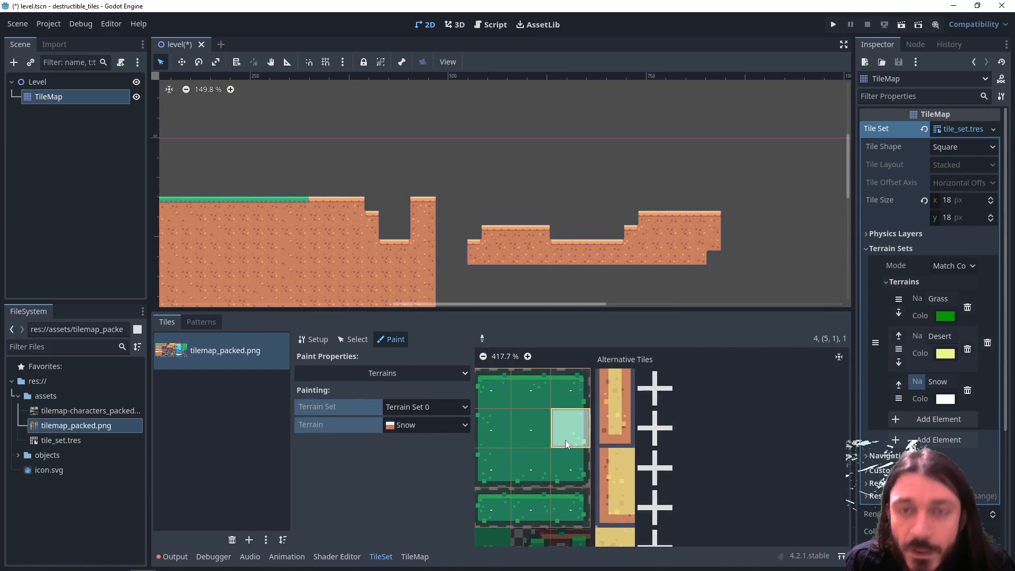
pyautogui.click(656, 428)
pyautogui.click(649, 432)
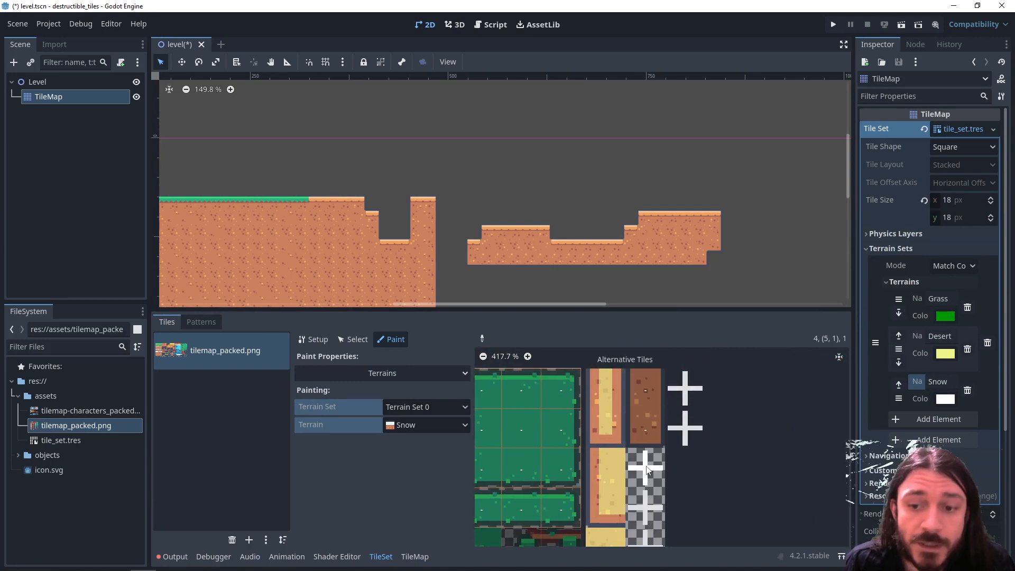
pyautogui.click(652, 465)
pyautogui.moveTo(673, 492); pyautogui.dragTo(675, 413, button='middle')
pyautogui.click(655, 429)
pyautogui.scroll(-3, 655, 407)
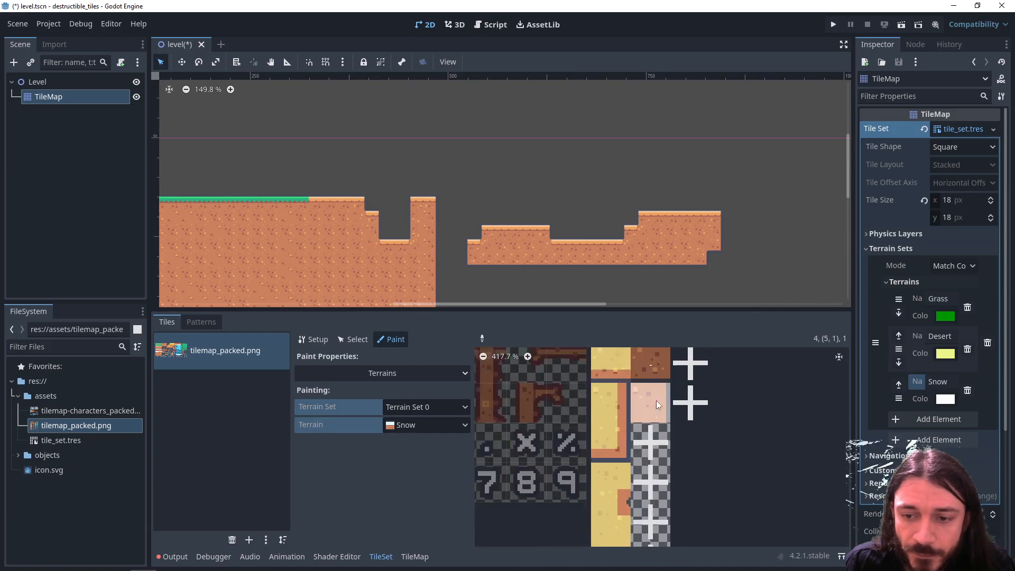
# - Paint the Snow terrain and its peering bits onto the second alternatives of the dirt tiles
pyautogui.scroll(5, 651, 421)
pyautogui.keyDown('ctrl'); pyautogui.scroll(3, 640, 471); pyautogui.keyUp('ctrl')
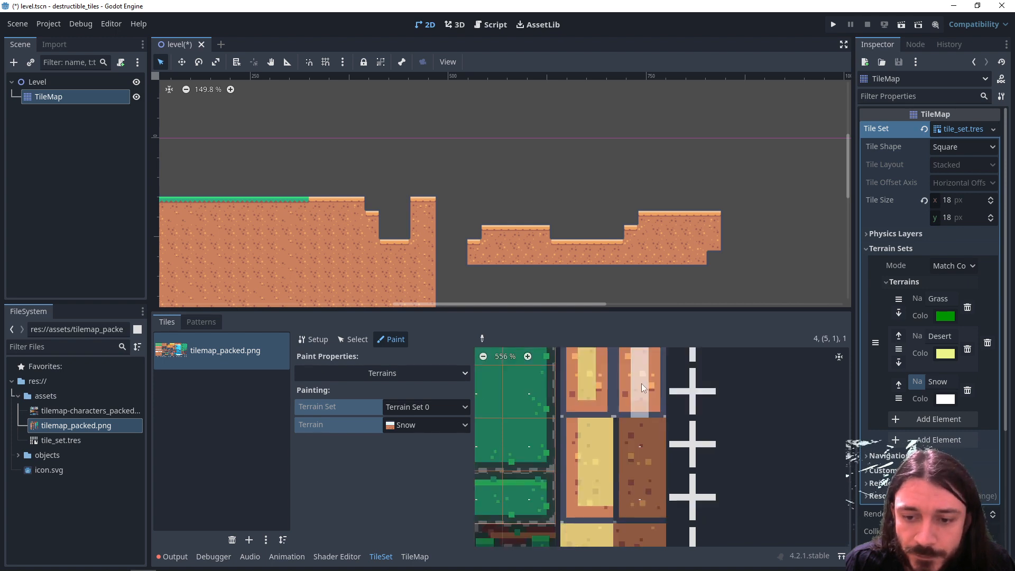
pyautogui.scroll(-5, 642, 383)
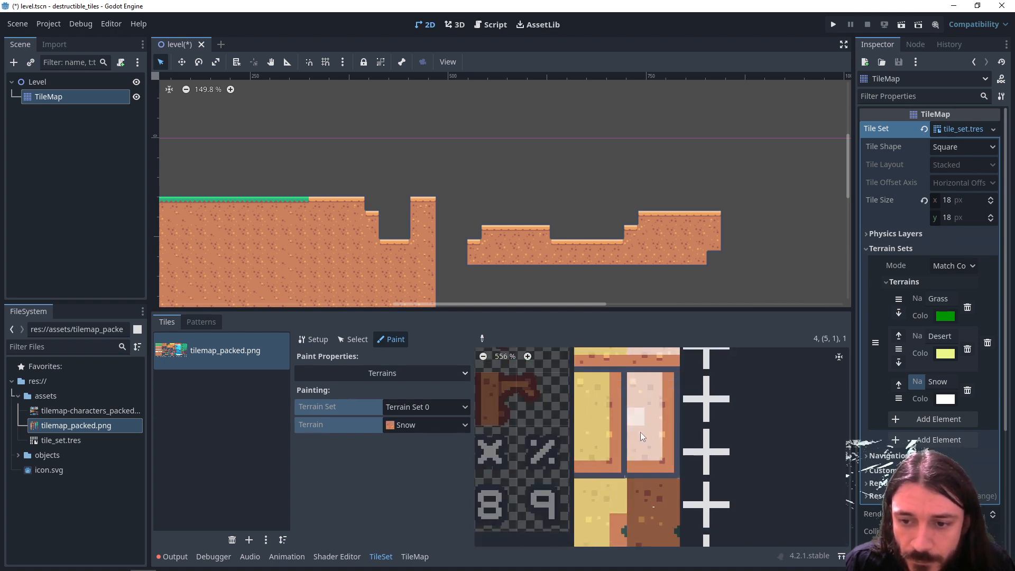
pyautogui.scroll(-3, 640, 433)
pyautogui.scroll(5, 635, 479)
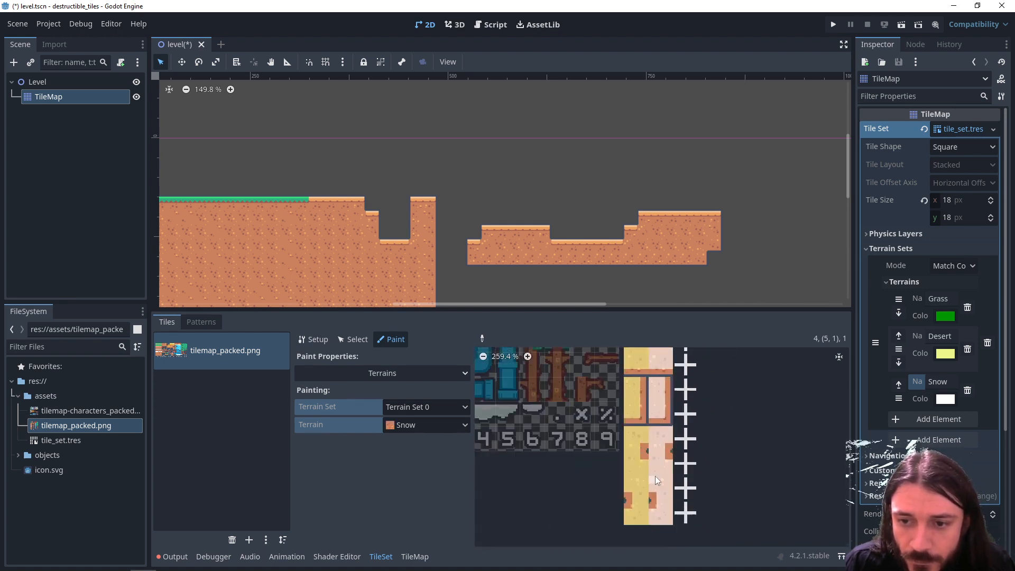
# - Paint a rectangular snow-topped platform just beyond the floating desert platform, using the Snow terrain
pyautogui.click(422, 555)
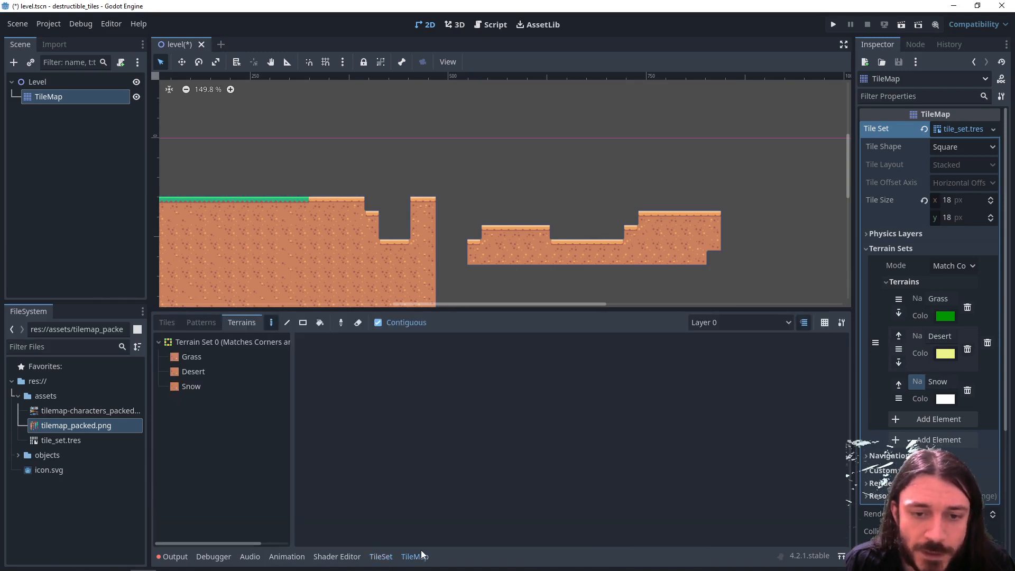
pyautogui.click(206, 389)
pyautogui.moveTo(726, 278); pyautogui.dragTo(615, 275, button='middle')
pyautogui.moveTo(645, 243)
pyautogui.mouseDown()
pyautogui.moveTo(699, 266)
pyautogui.moveTo(716, 241)
pyautogui.moveTo(640, 256)
pyautogui.moveTo(632, 232)
pyautogui.moveTo(617, 233)
pyautogui.moveTo(683, 277)
pyautogui.moveTo(750, 275)
pyautogui.mouseUp()
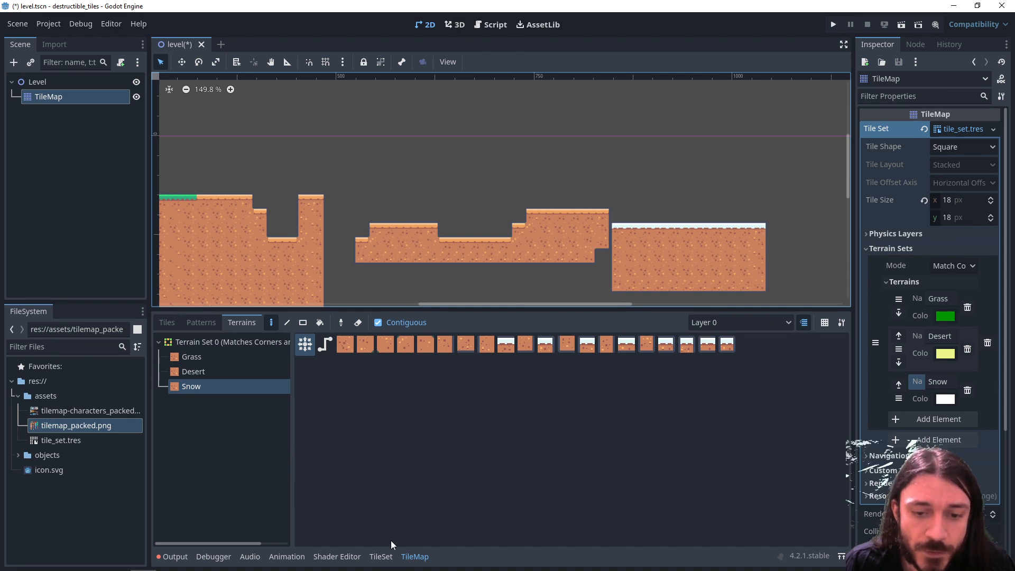
# - Add a fourth terrain to the tile set's terrain set, name it Bush and set its colour to dark green
pyautogui.click(381, 556)
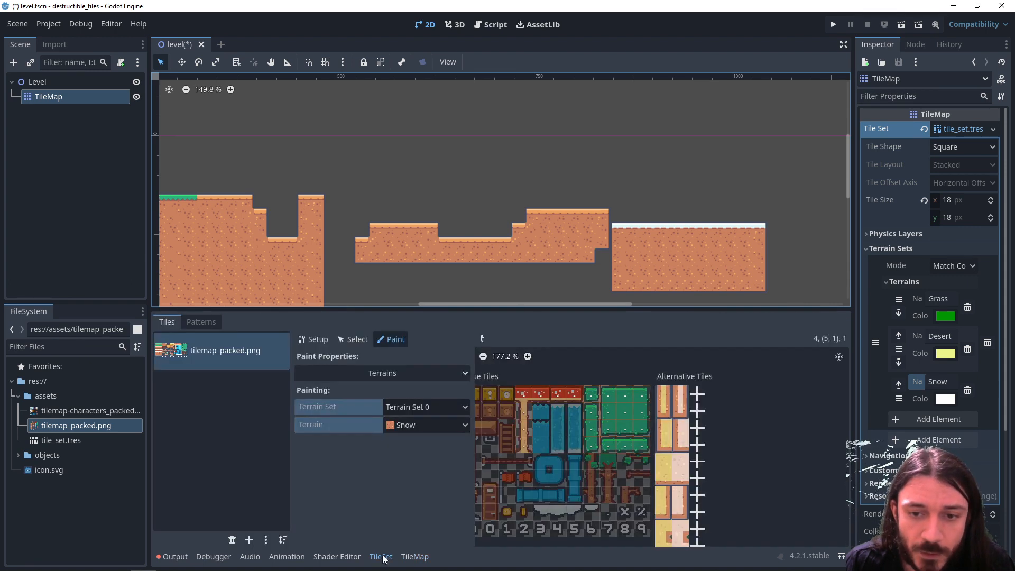
pyautogui.click(937, 419)
pyautogui.click(946, 429)
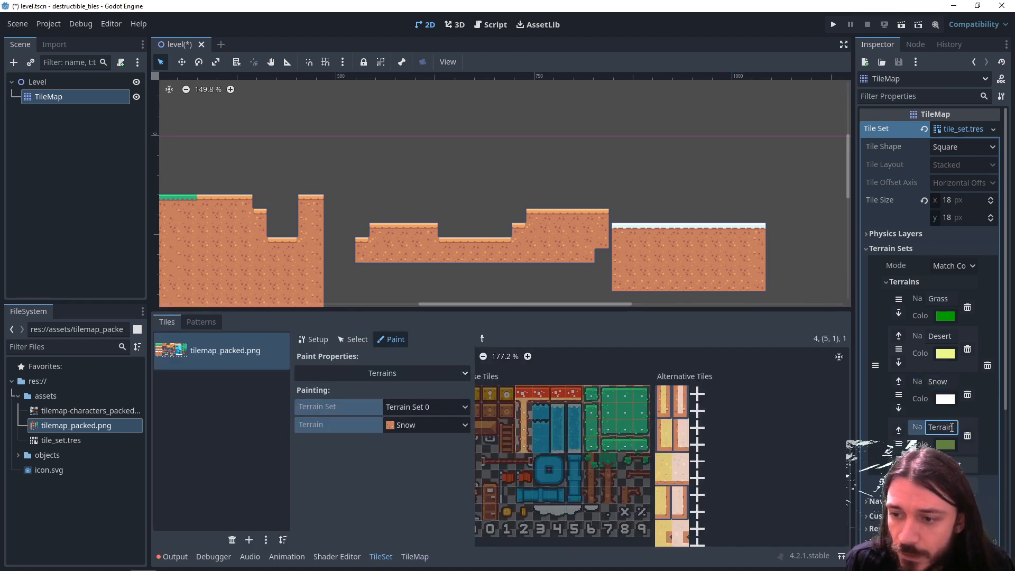
pyautogui.doubleClick(952, 428)
pyautogui.write('Brick')
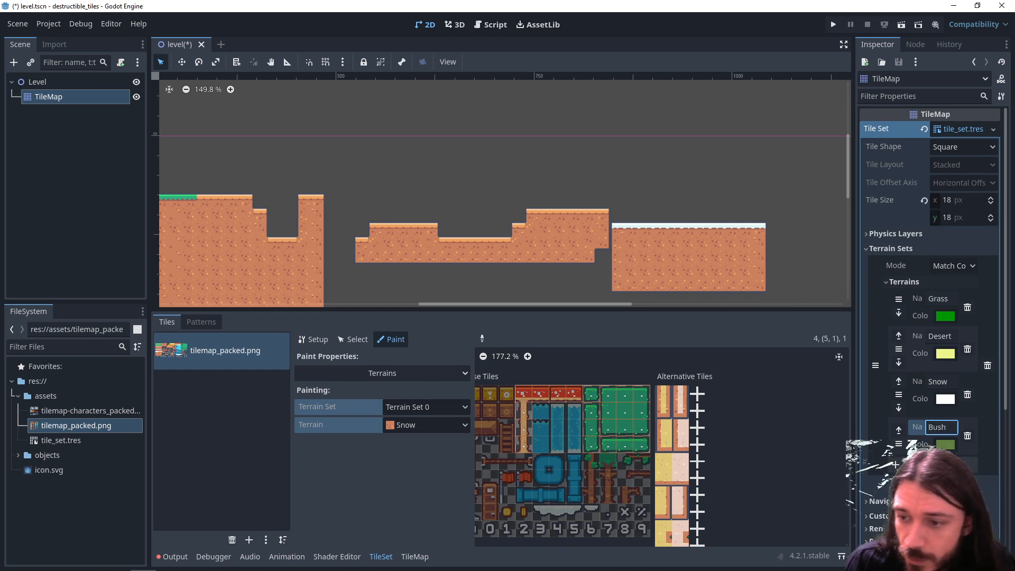
pyautogui.click(946, 444)
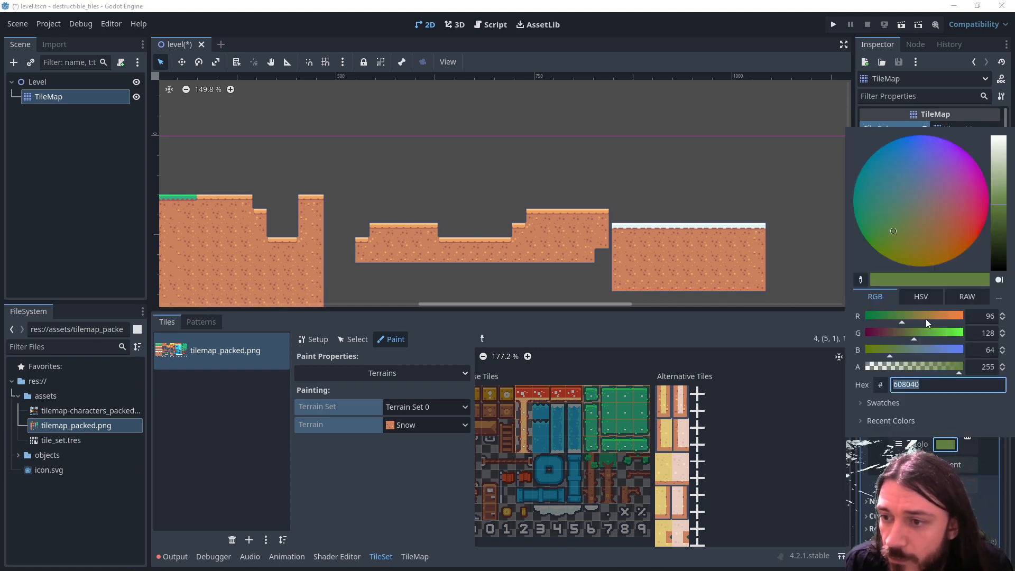
pyautogui.click(999, 222)
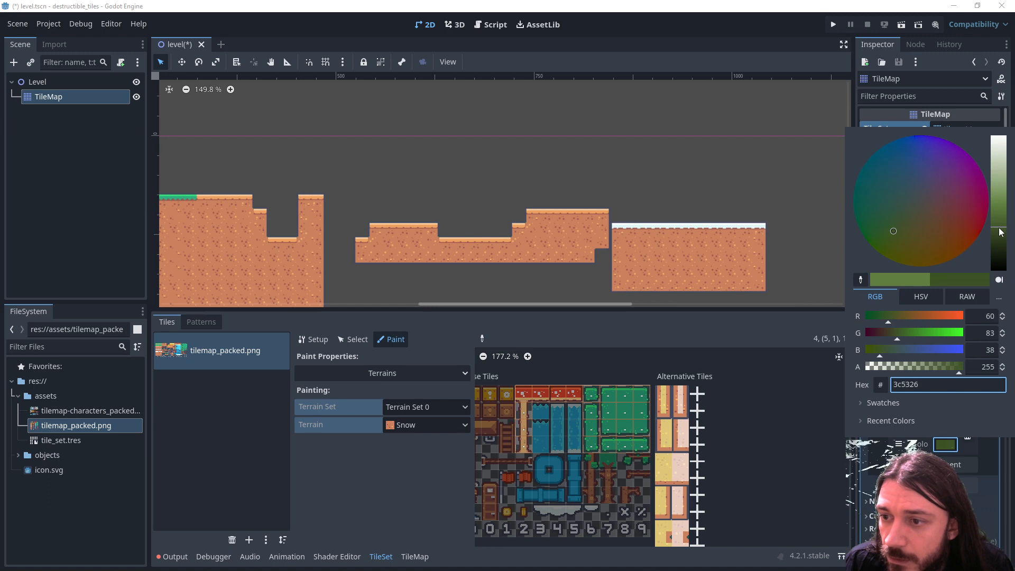
pyautogui.click(982, 442)
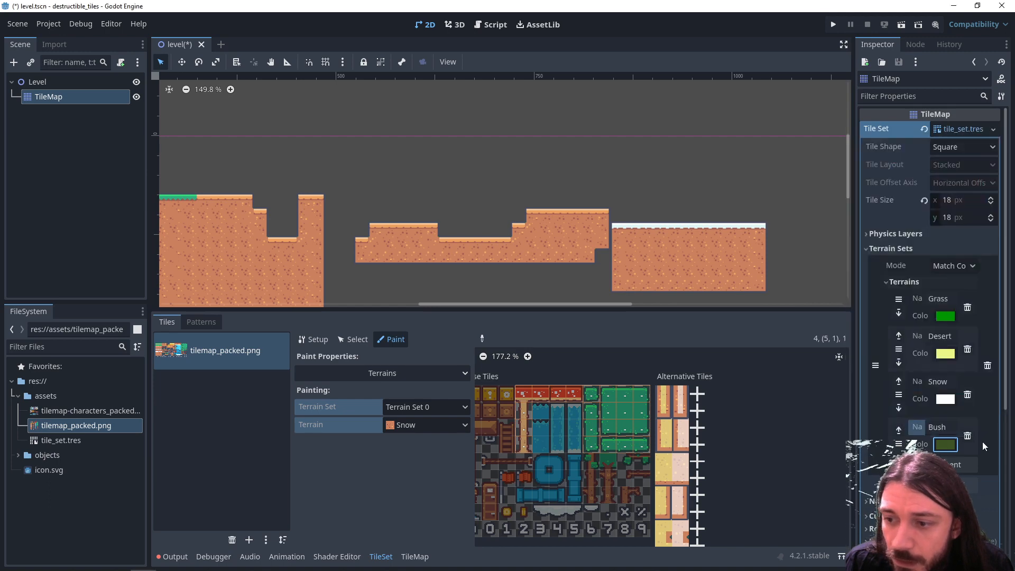
# - Choose the Bush terrain for painting and assign it to all the green bush tiles in the atlas
pyautogui.click(426, 425)
pyautogui.click(418, 500)
pyautogui.scroll(5, 627, 423)
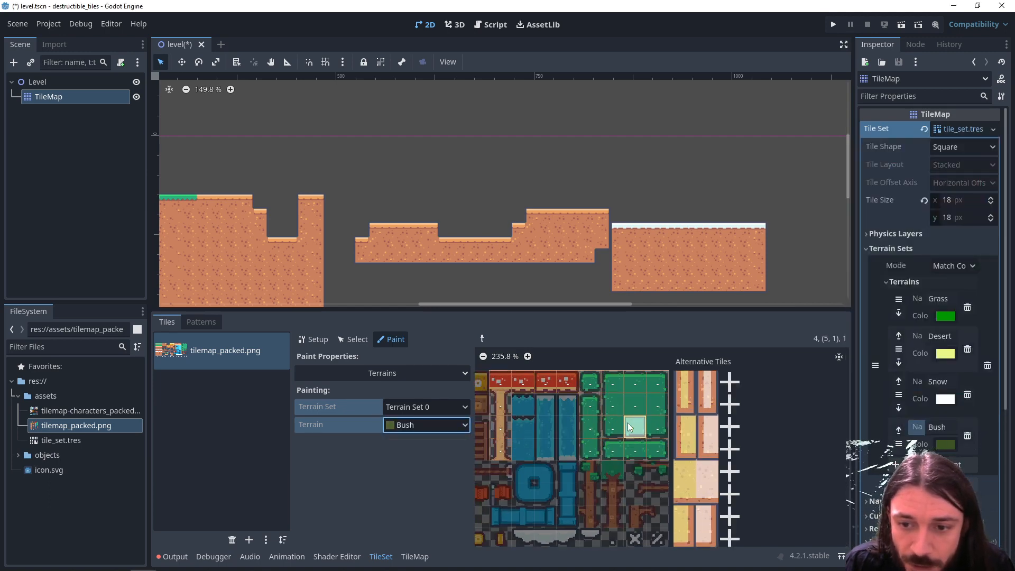
pyautogui.moveTo(593, 425); pyautogui.dragTo(585, 455, button='middle')
pyautogui.click(547, 391)
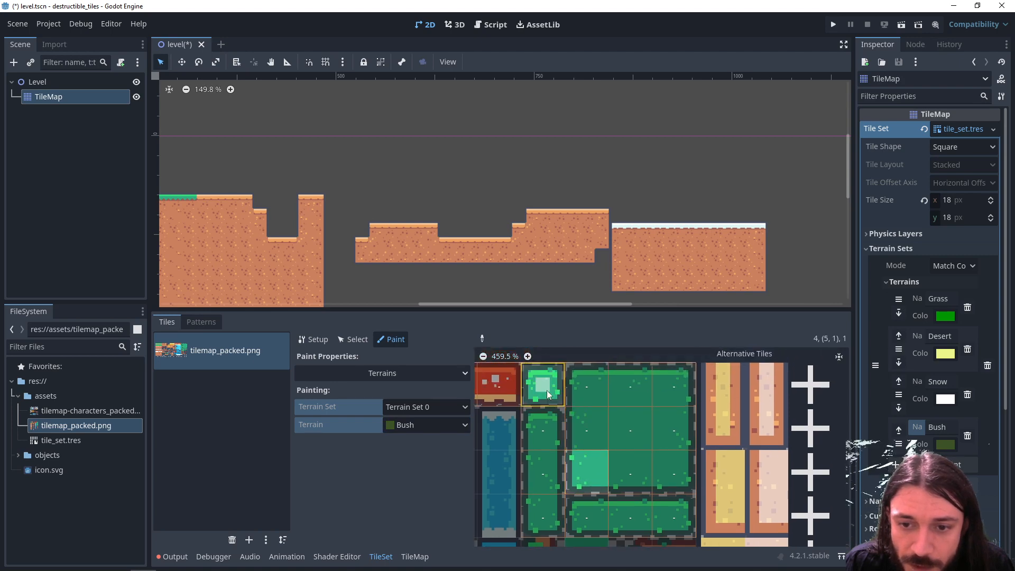
pyautogui.click(585, 390)
pyautogui.moveTo(629, 389); pyautogui.dragTo(671, 468)
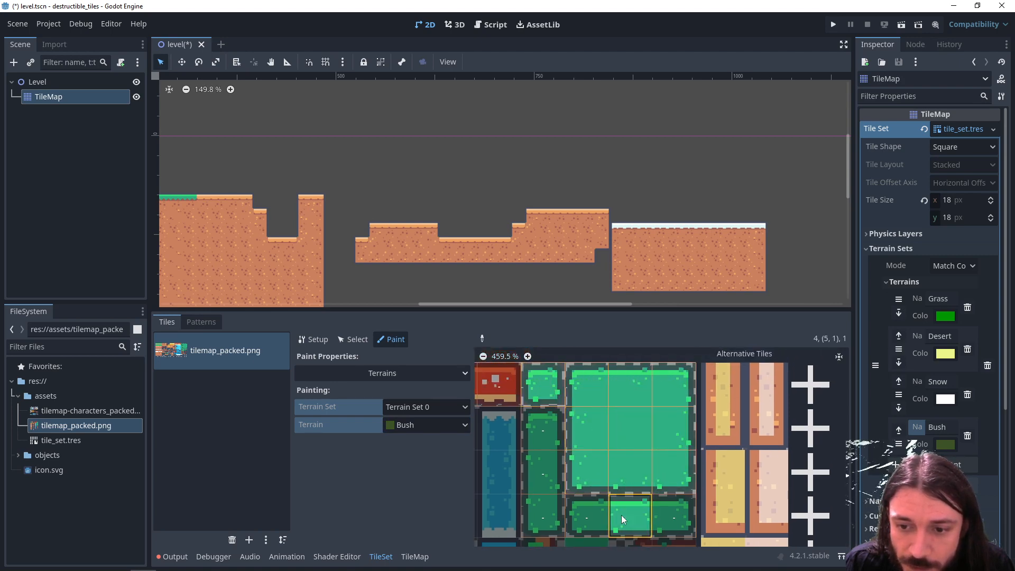
pyautogui.moveTo(621, 519)
pyautogui.mouseDown()
pyautogui.moveTo(589, 506)
pyautogui.moveTo(544, 435)
pyautogui.moveTo(538, 519)
pyautogui.mouseUp()
# - Paint the Bush peering bits inside the outlines of the single, column, row and block bush tiles
pyautogui.click(545, 387)
pyautogui.moveTo(591, 400)
pyautogui.mouseDown()
pyautogui.moveTo(667, 388)
pyautogui.moveTo(670, 458)
pyautogui.moveTo(604, 466)
pyautogui.moveTo(613, 399)
pyautogui.moveTo(653, 446)
pyautogui.moveTo(602, 440)
pyautogui.moveTo(629, 437)
pyautogui.moveTo(659, 457)
pyautogui.mouseUp()
pyautogui.moveTo(588, 515); pyautogui.dragTo(667, 515)
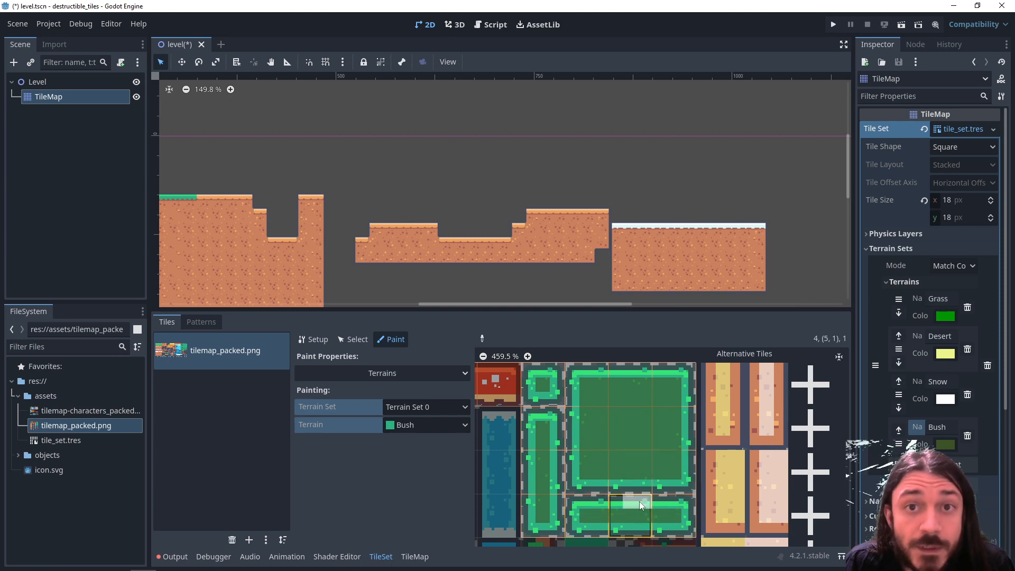
pyautogui.scroll(3, 632, 483)
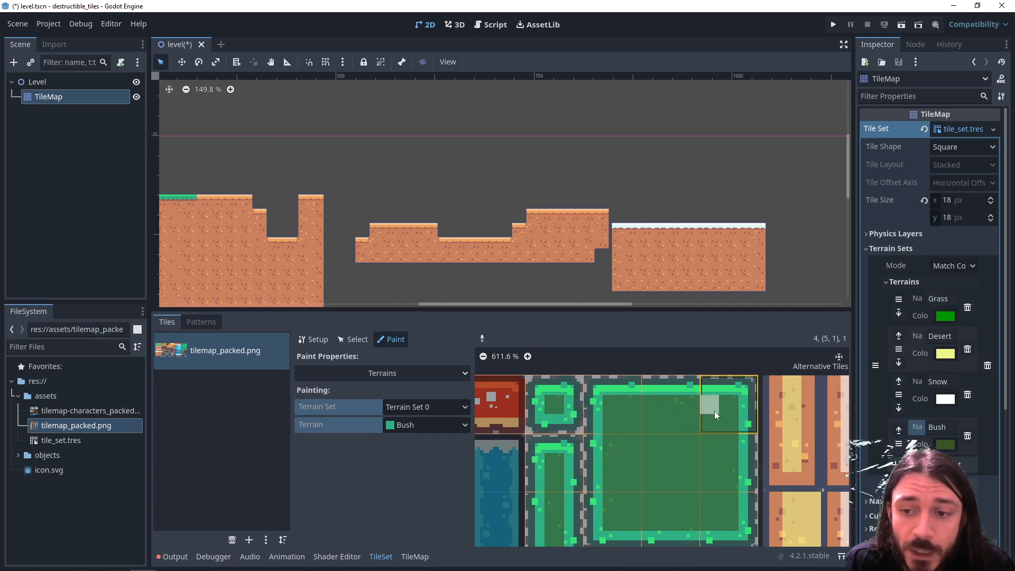
# - Paint three separate floating rectangular bush blocks above the desert and snow platforms, using the Bush terrain
pyautogui.click(415, 556)
pyautogui.click(197, 402)
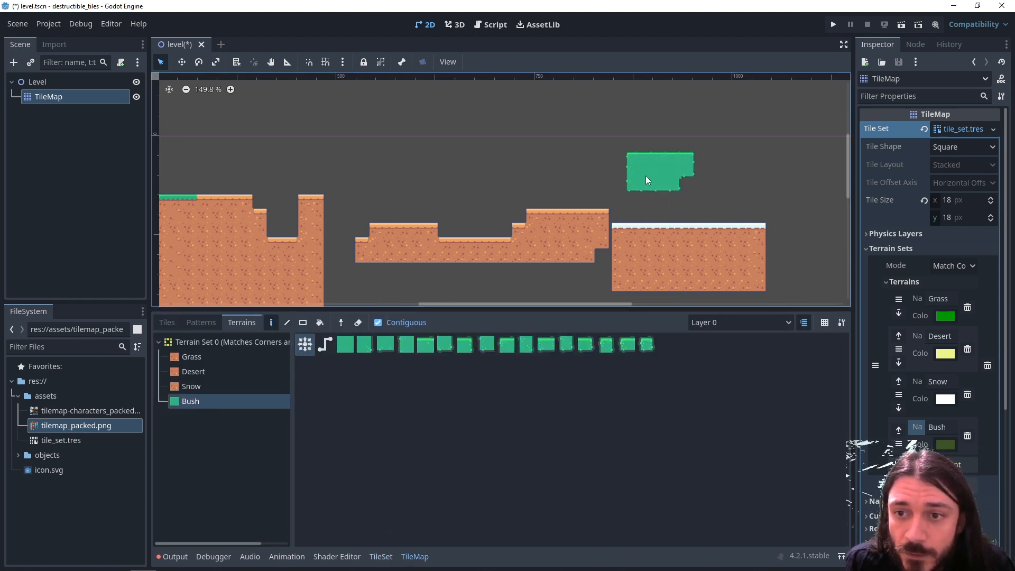
pyautogui.moveTo(645, 175); pyautogui.dragTo(687, 182)
pyautogui.moveTo(764, 173); pyautogui.dragTo(636, 183, button='middle')
pyautogui.moveTo(374, 154)
pyautogui.mouseDown()
pyautogui.moveTo(372, 184)
pyautogui.moveTo(398, 151)
pyautogui.mouseUp()
pyautogui.moveTo(348, 196); pyautogui.dragTo(503, 198, button='middle')
pyautogui.moveTo(404, 157)
pyautogui.mouseDown()
pyautogui.moveTo(410, 205)
pyautogui.moveTo(441, 160)
pyautogui.mouseUp()
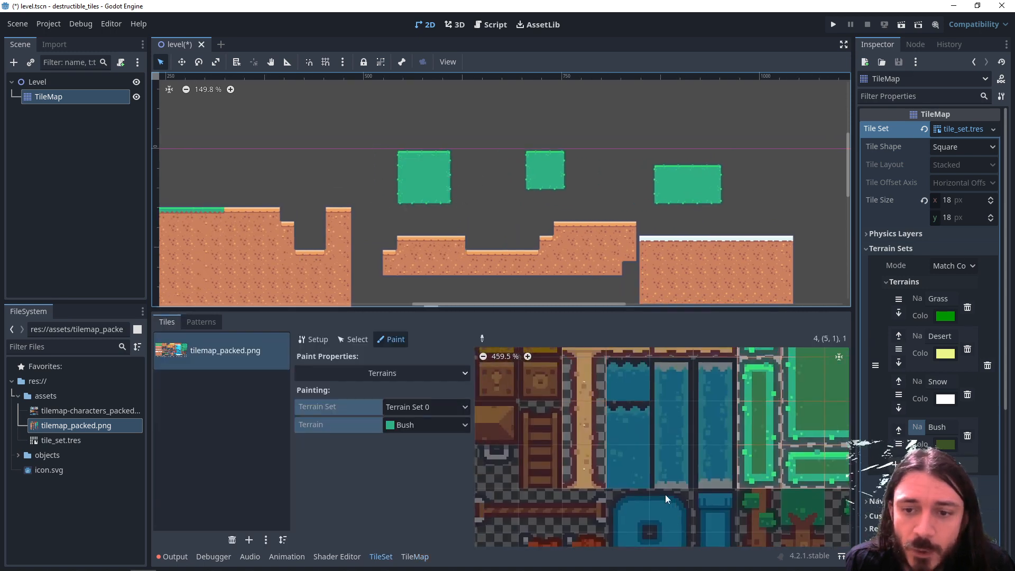
# - Add a fifth terrain named Mushroom to the terrain set and set its colour to red ff260c
pyautogui.scroll(-1, 665, 499)
pyautogui.moveTo(636, 486); pyautogui.dragTo(624, 531, button='middle')
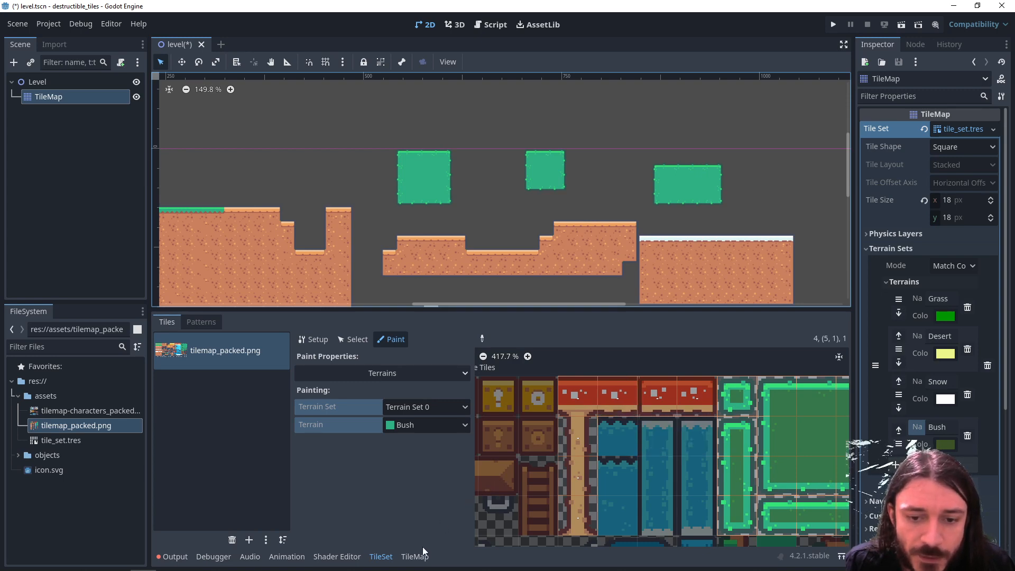
pyautogui.click(939, 464)
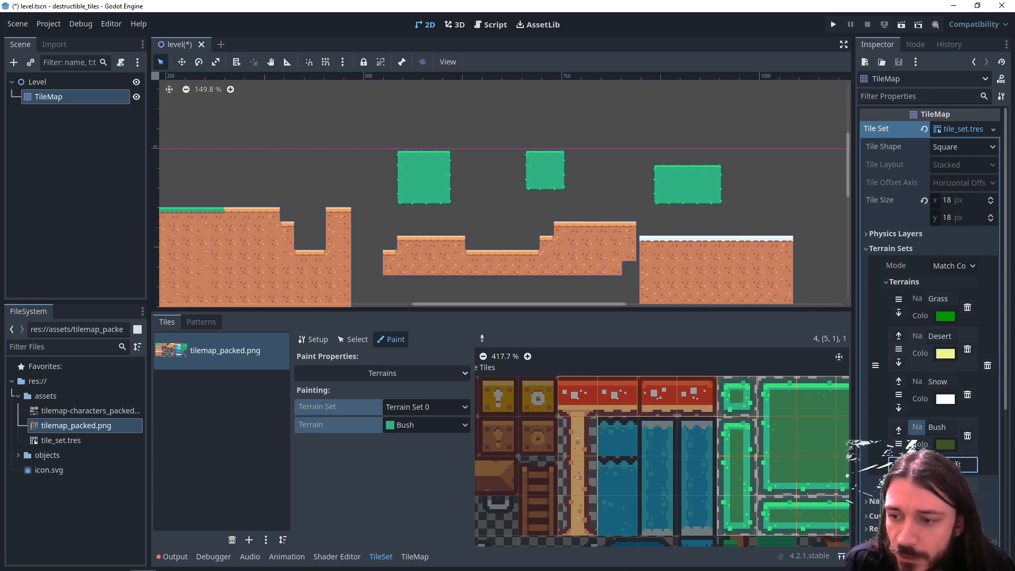
pyautogui.click(940, 472)
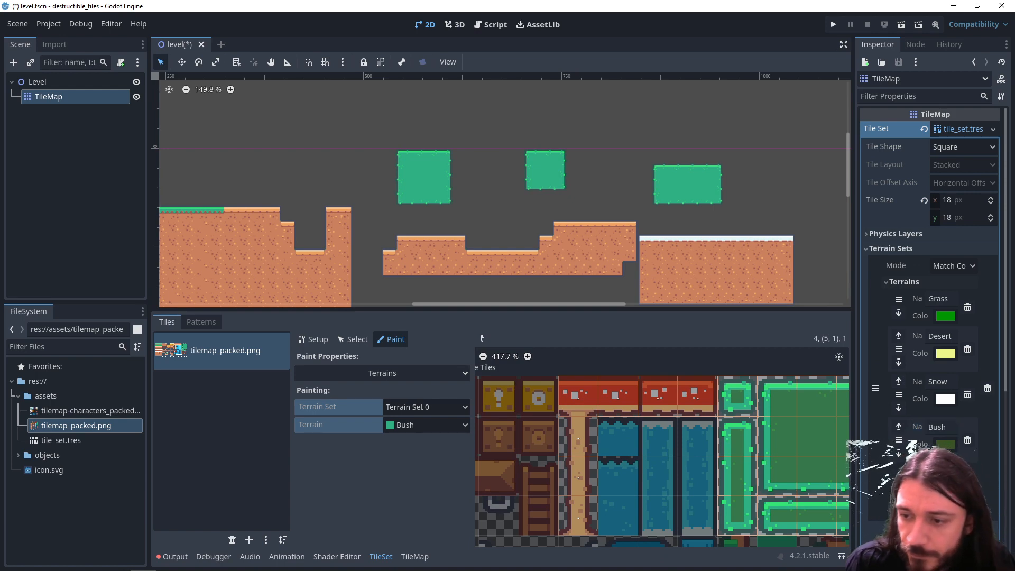
pyautogui.click(945, 444)
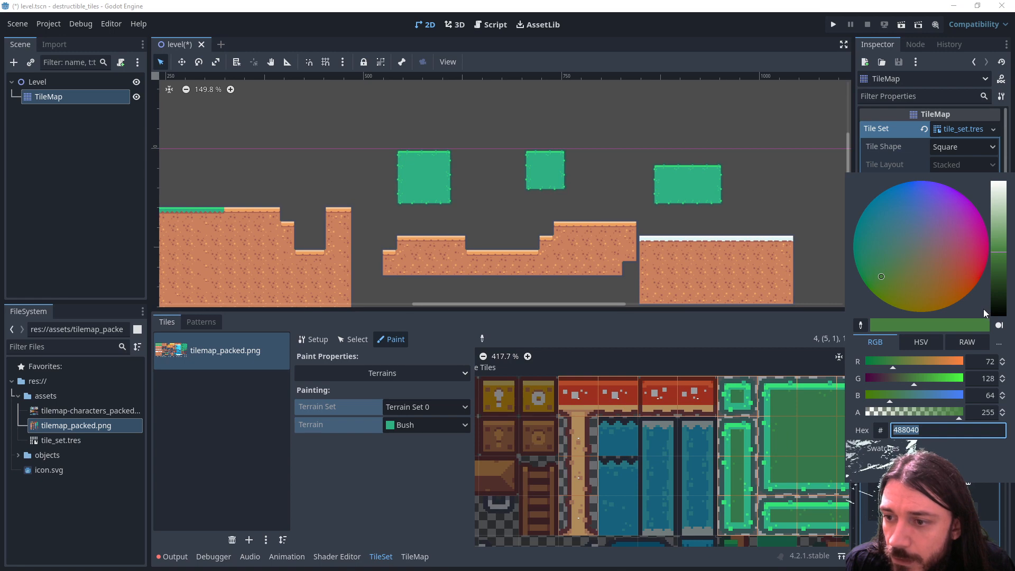
pyautogui.moveTo(893, 363); pyautogui.dragTo(879, 383)
pyautogui.moveTo(887, 397); pyautogui.dragTo(870, 398)
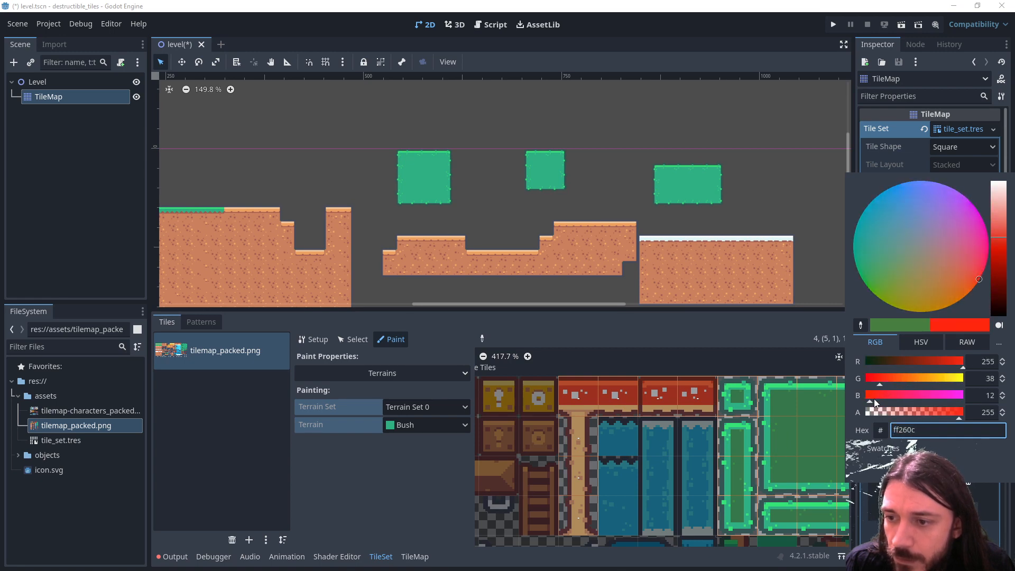
pyautogui.click(984, 492)
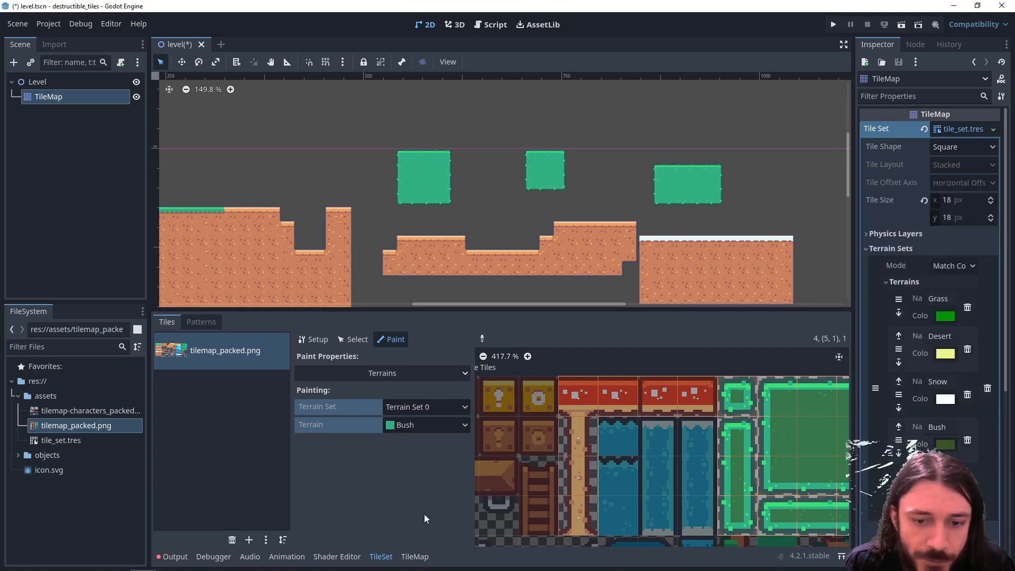
# - Choose the Mushroom terrain for painting and assign it to the red cap tiles and the beige stem tiles
pyautogui.click(405, 426)
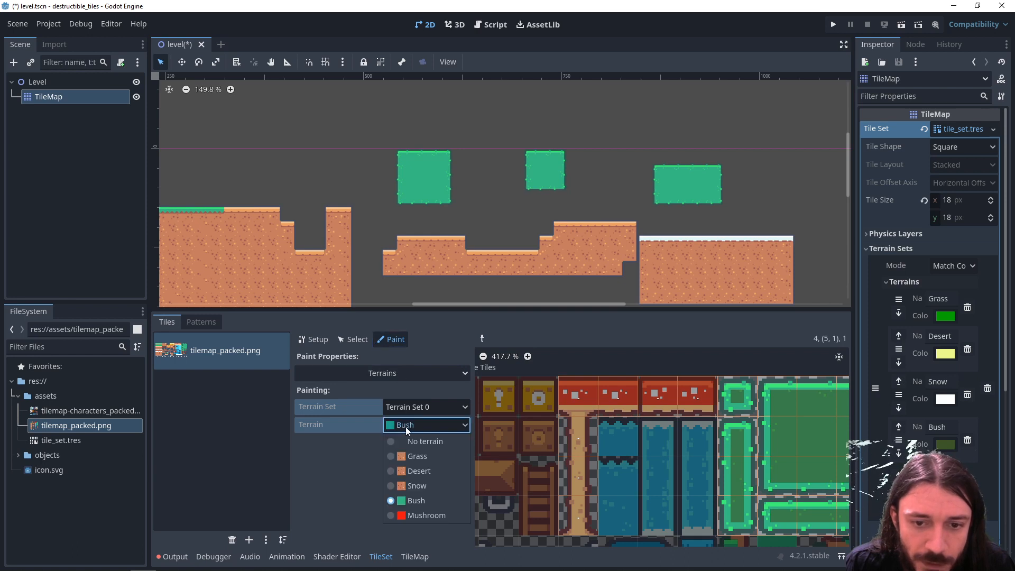
pyautogui.click(414, 517)
pyautogui.moveTo(689, 399)
pyautogui.mouseDown()
pyautogui.moveTo(588, 395)
pyautogui.moveTo(575, 493)
pyautogui.mouseUp()
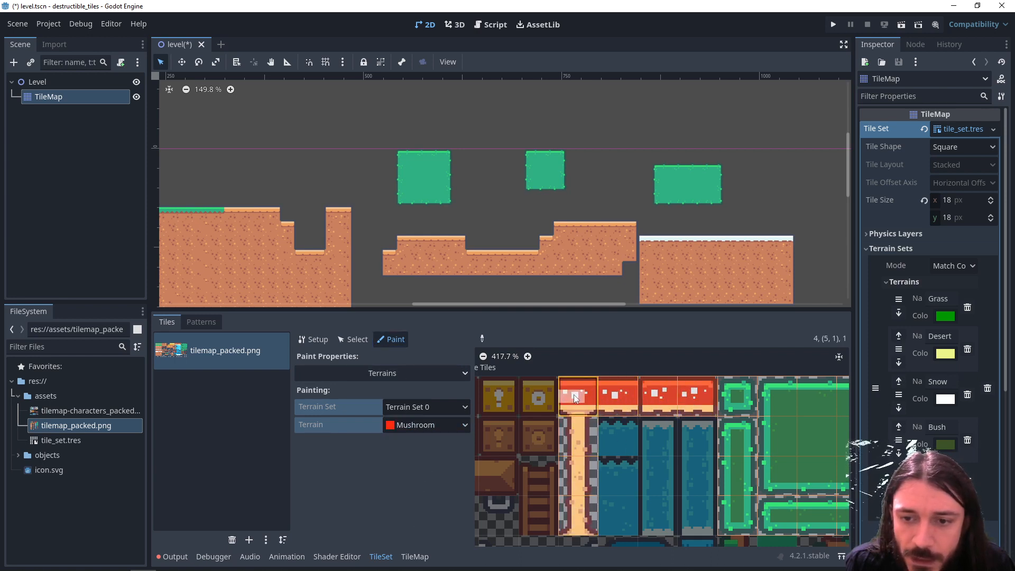
pyautogui.moveTo(565, 395)
pyautogui.mouseDown()
pyautogui.moveTo(595, 394)
pyautogui.moveTo(579, 408)
pyautogui.mouseUp()
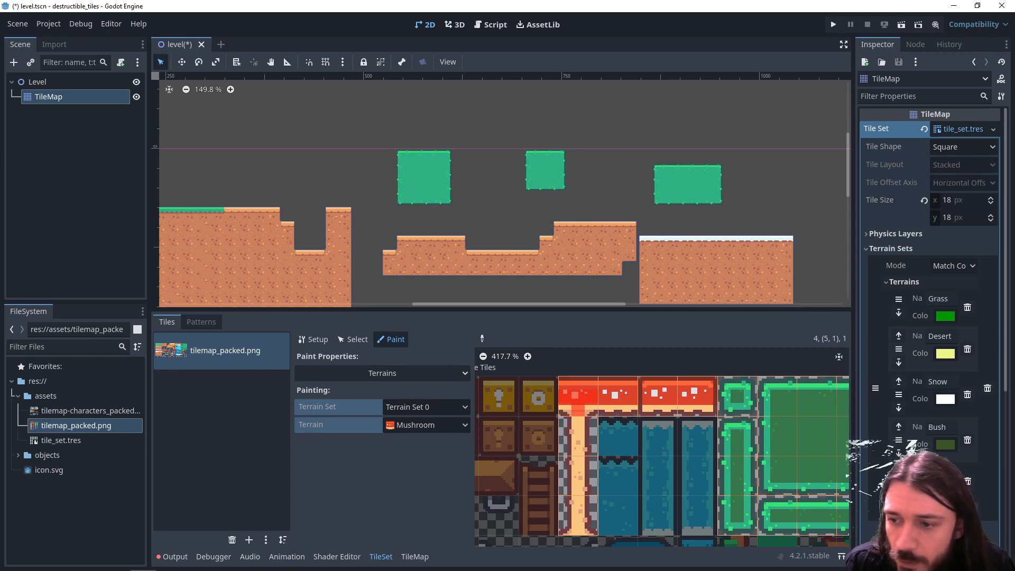
# - Change the Mushroom terrain's colour to magenta ff26ff
pyautogui.click(945, 489)
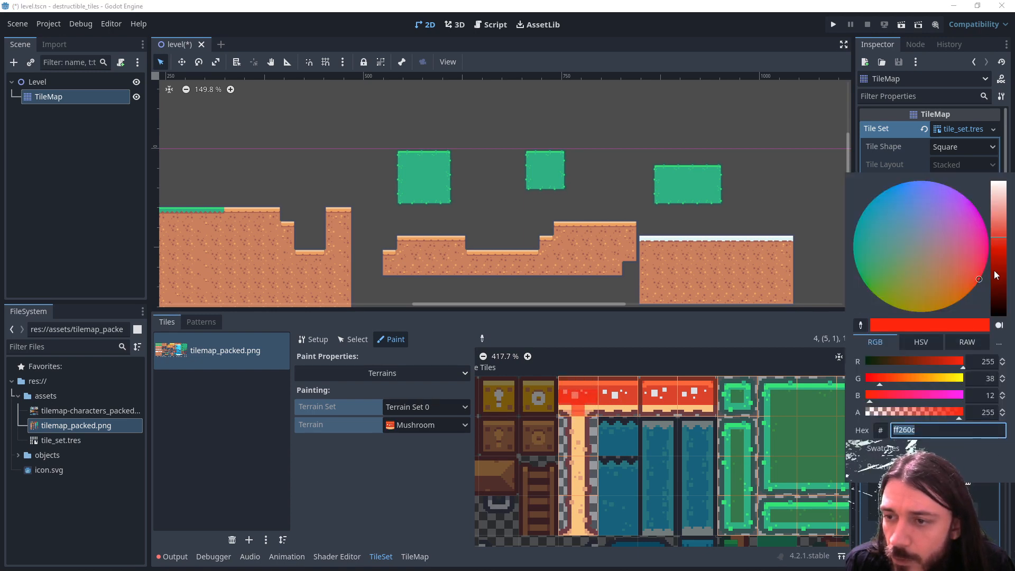
pyautogui.moveTo(934, 395); pyautogui.dragTo(963, 396)
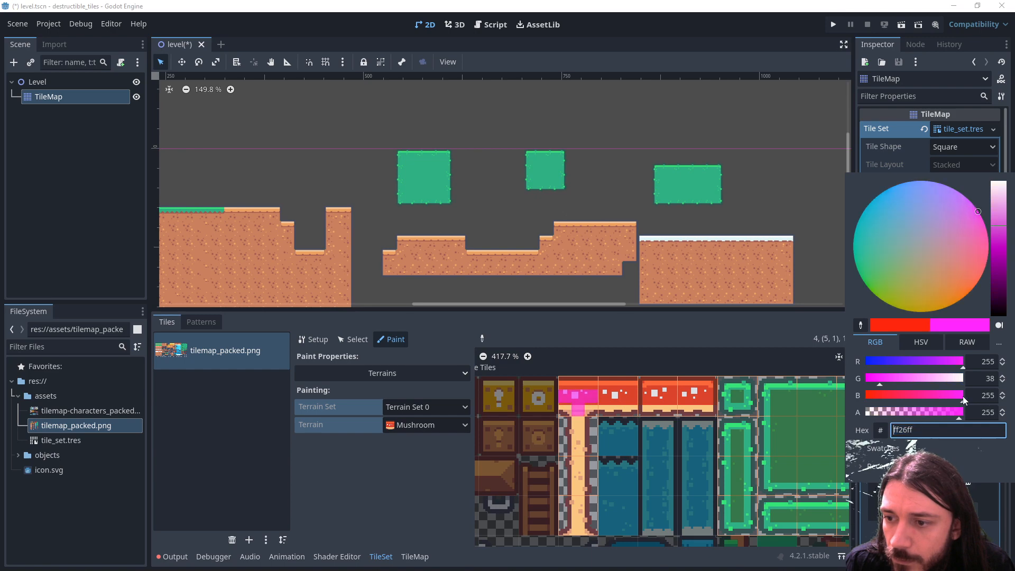
pyautogui.click(585, 402)
# - Paint the vertical Mushroom peering bits down the stem from the cap tile it hangs from
pyautogui.scroll(5, 585, 402)
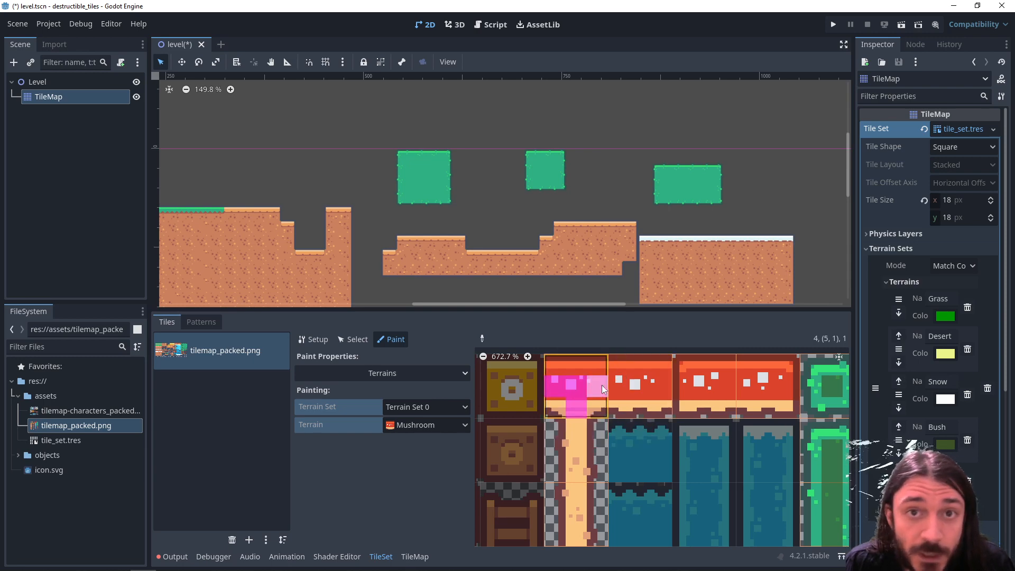
pyautogui.scroll(-2, 574, 411)
pyautogui.moveTo(582, 382); pyautogui.dragTo(582, 408)
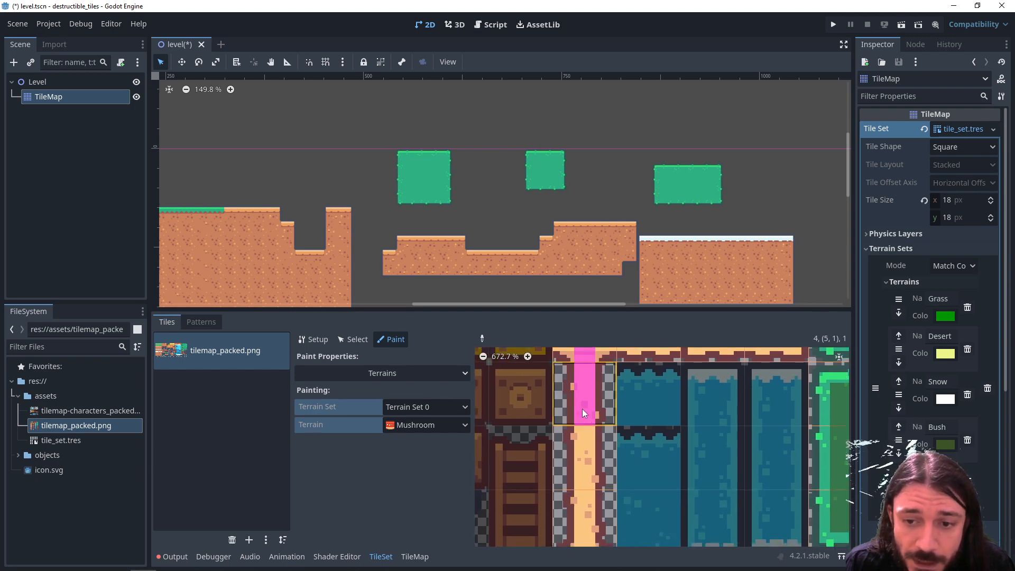
pyautogui.moveTo(581, 438); pyautogui.dragTo(588, 383, button='middle')
pyautogui.moveTo(588, 382); pyautogui.dragTo(587, 421)
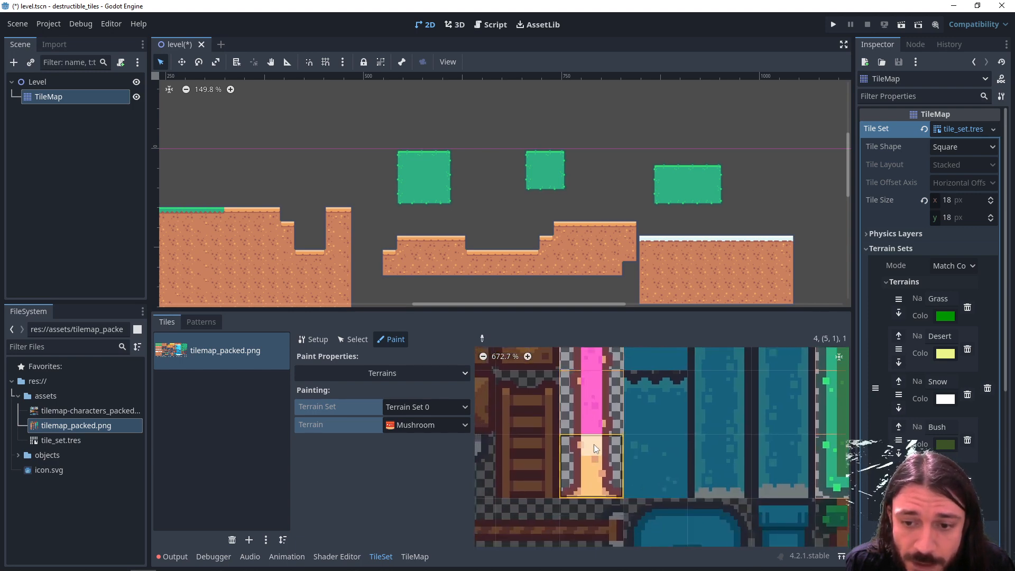
pyautogui.moveTo(634, 397); pyautogui.dragTo(612, 498, button='middle')
# - Paint the horizontal Mushroom peering bits linking the red cap tiles, leaving the outer edges of the end pieces unpainted
pyautogui.moveTo(619, 398); pyautogui.dragTo(607, 446, button='middle')
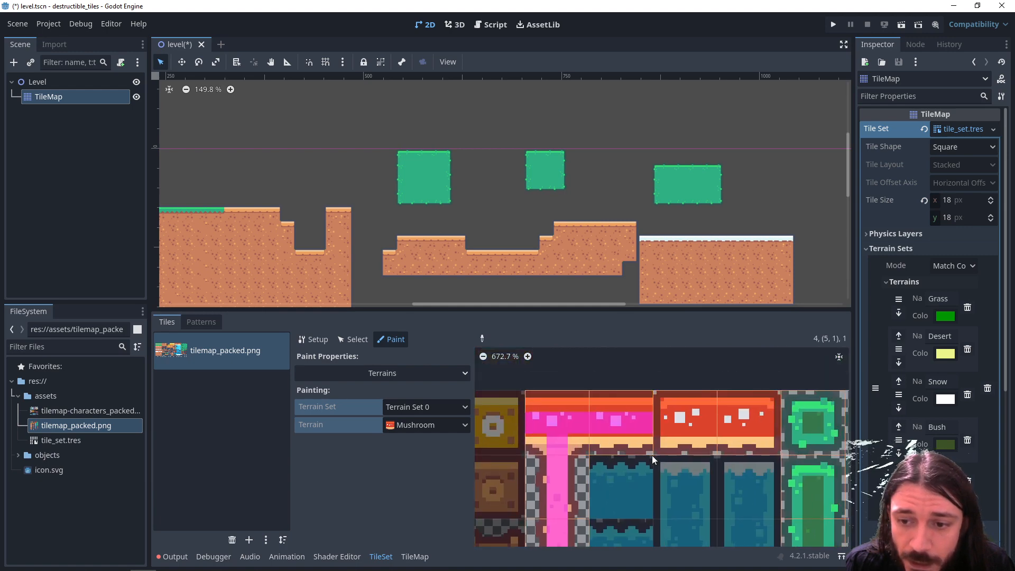
pyautogui.moveTo(671, 467); pyautogui.dragTo(633, 467, button='middle')
pyautogui.moveTo(647, 422); pyautogui.dragTo(712, 424)
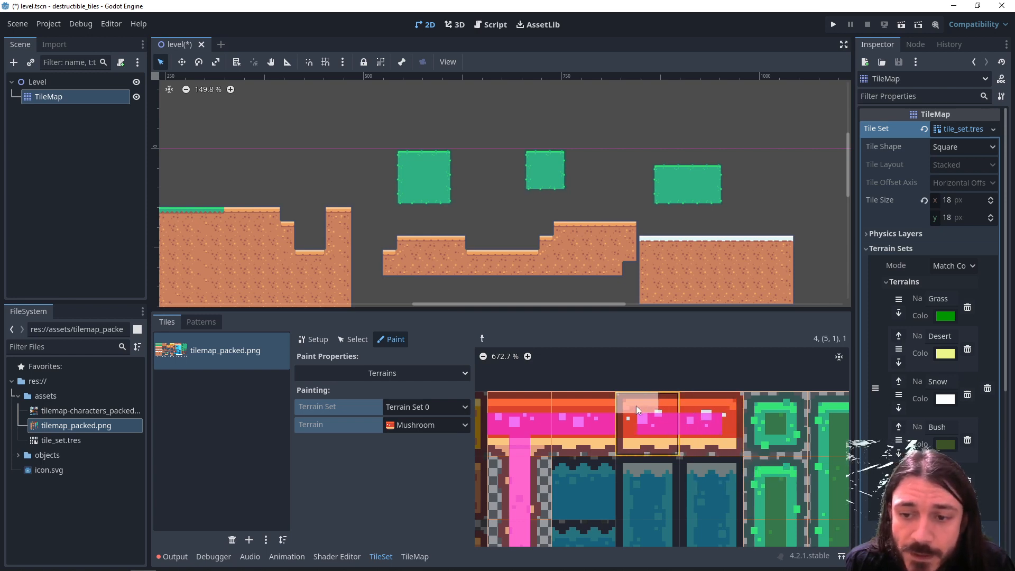
pyautogui.moveTo(643, 439); pyautogui.dragTo(689, 433, button='middle')
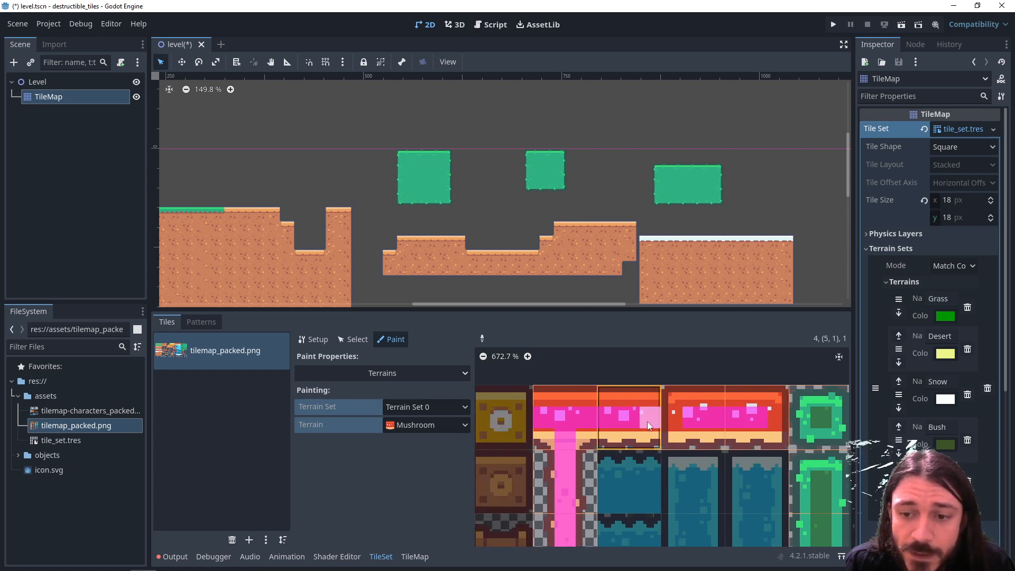
pyautogui.moveTo(571, 523); pyautogui.dragTo(607, 414, button='middle')
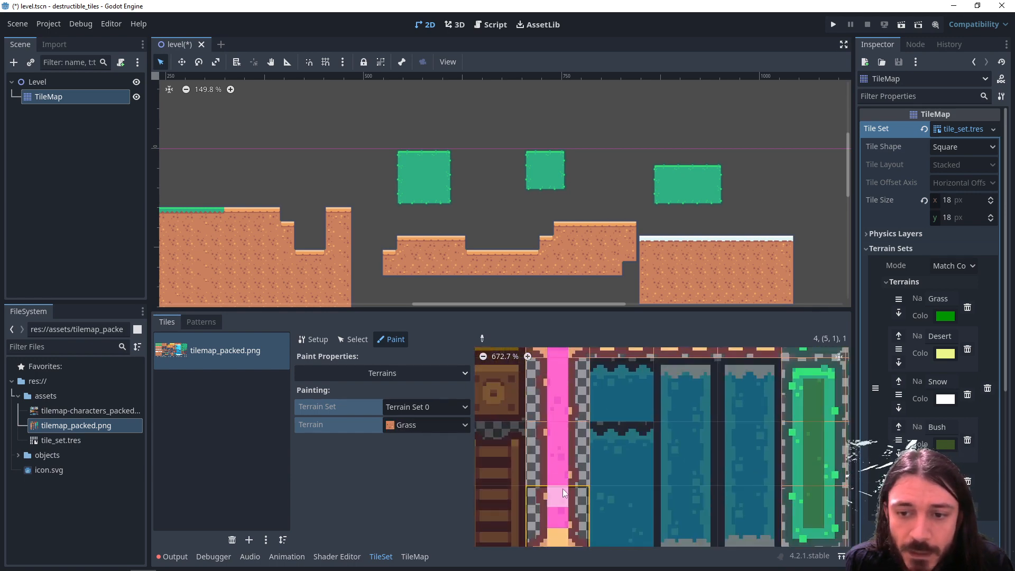
# - Paint a Mushroom terrain platform about 12 tiles wide in the TileMap, carried by three stems standing on the snow-covered ground
pyautogui.click(426, 557)
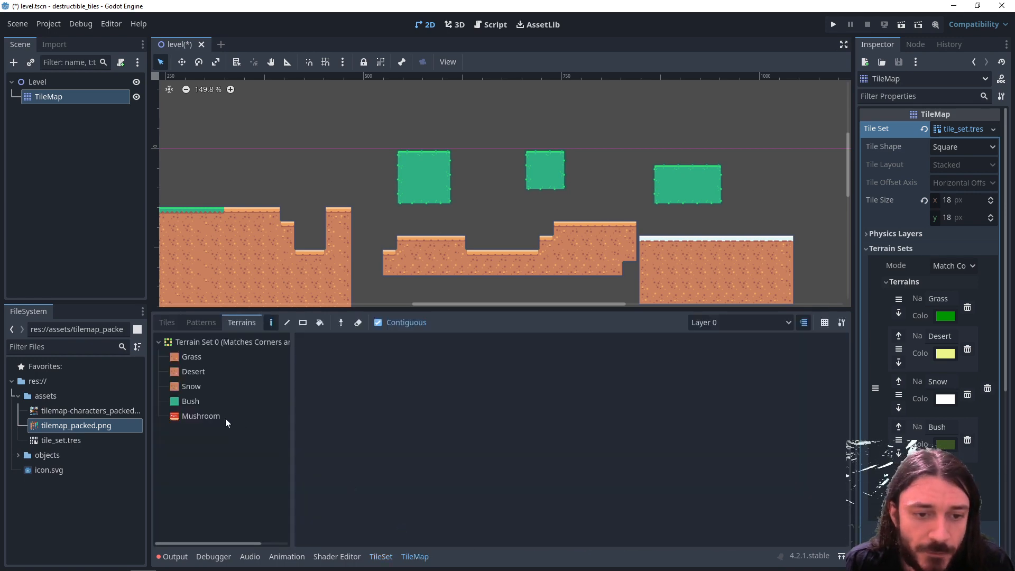
pyautogui.click(227, 418)
pyautogui.moveTo(324, 260); pyautogui.dragTo(448, 302, button='middle')
pyautogui.moveTo(637, 299); pyautogui.dragTo(192, 213, button='middle')
pyautogui.moveTo(437, 157); pyautogui.dragTo(435, 117)
pyautogui.moveTo(429, 133); pyautogui.dragTo(434, 186, button='middle')
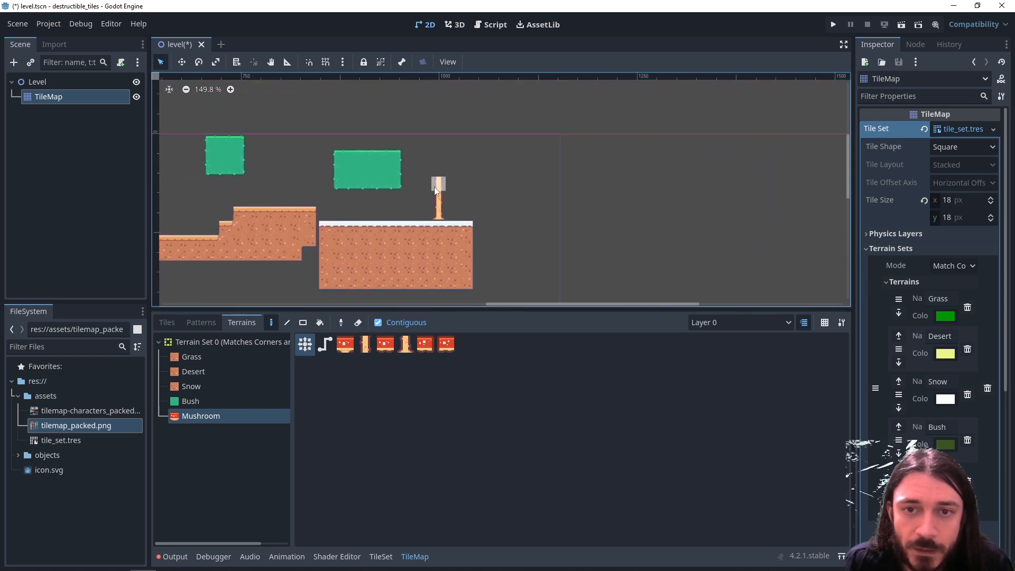
pyautogui.moveTo(417, 220); pyautogui.dragTo(448, 221, button='middle')
pyautogui.moveTo(497, 173); pyautogui.dragTo(496, 217)
pyautogui.moveTo(417, 252); pyautogui.dragTo(505, 257, button='middle')
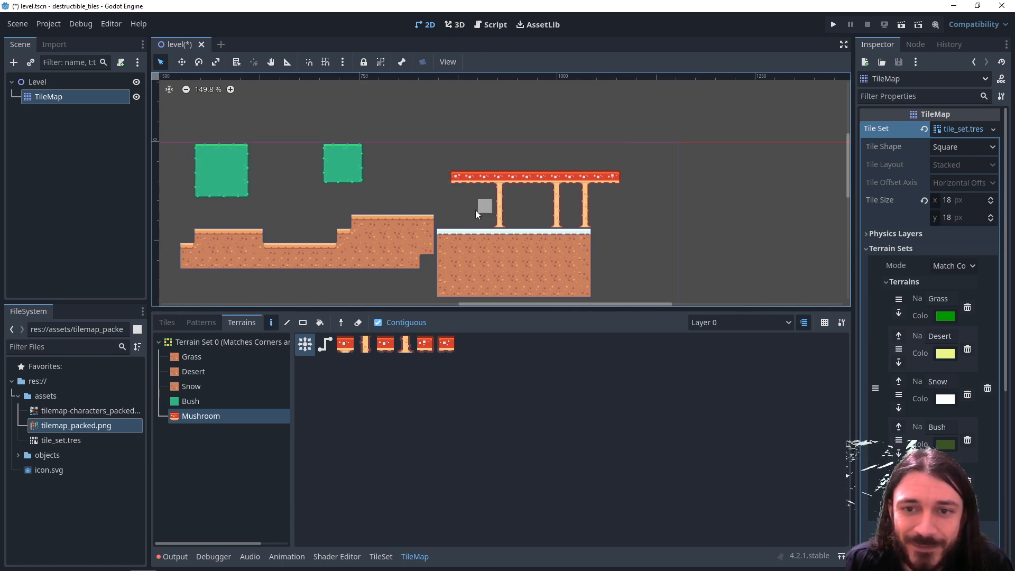
# - Paint two more Mushroom tiers above the platform, the middle about 9 tiles wide and the upper about 11 tiles wide on two stems
pyautogui.moveTo(485, 164); pyautogui.dragTo(486, 133)
pyautogui.moveTo(486, 132); pyautogui.dragTo(477, 170, button='middle')
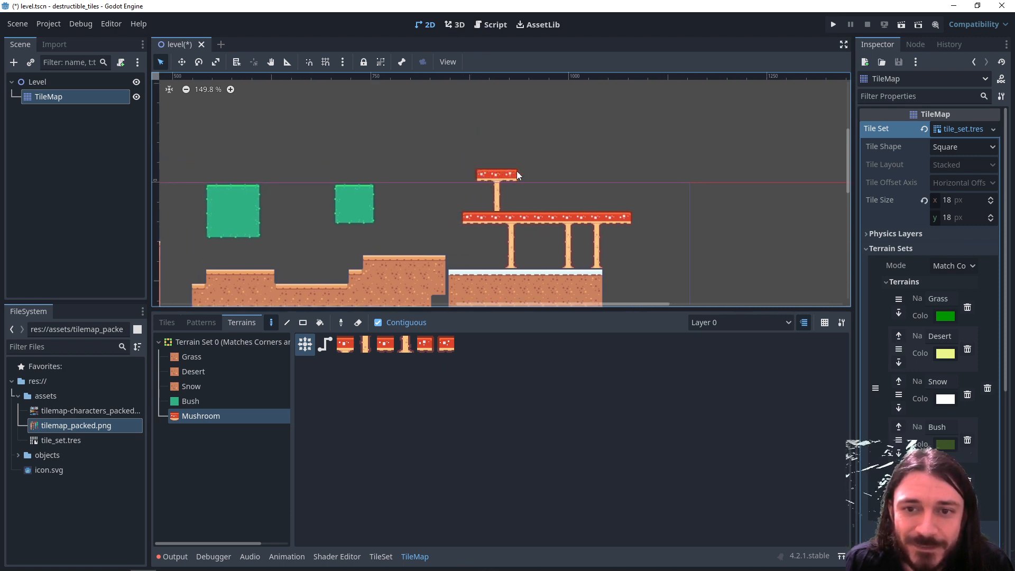
pyautogui.moveTo(522, 148)
pyautogui.mouseDown()
pyautogui.moveTo(514, 134)
pyautogui.moveTo(523, 132)
pyautogui.mouseUp()
pyautogui.moveTo(519, 142); pyautogui.dragTo(511, 193, button='middle')
pyautogui.scroll(8, 510, 193)
pyautogui.moveTo(569, 154); pyautogui.dragTo(382, 153)
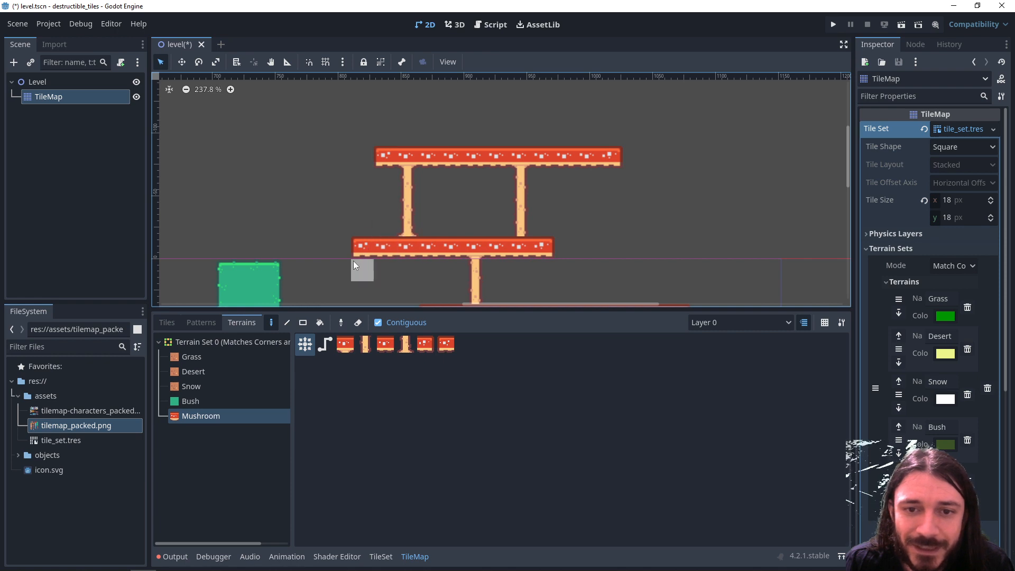
# - Extend the lowest Mushroom platform over the desert block with a supporting stem, and add a second stem under the middle tier
pyautogui.moveTo(353, 261); pyautogui.dragTo(562, 214, button='middle')
pyautogui.scroll(1, 563, 214)
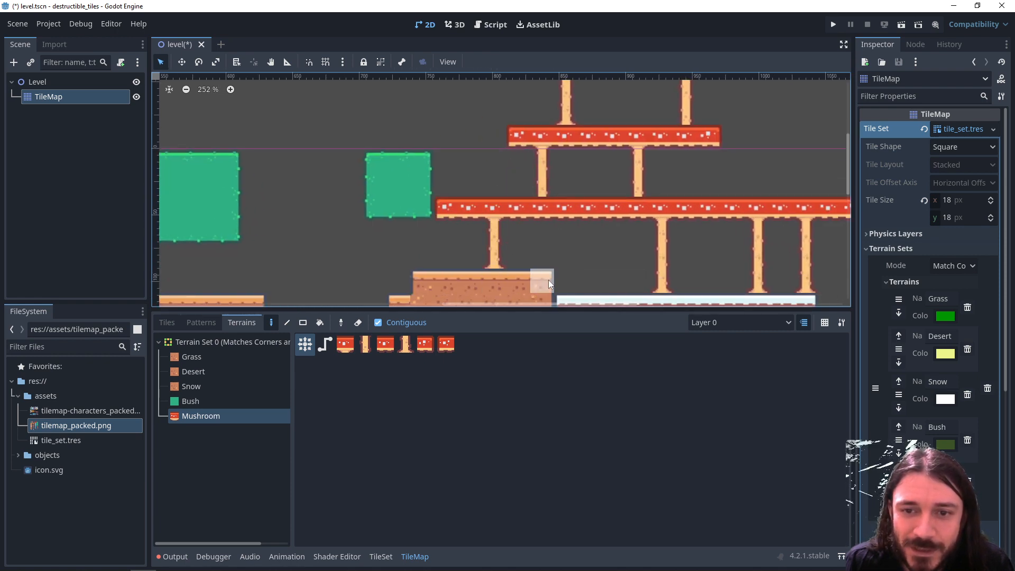
pyautogui.scroll(-3, 547, 280)
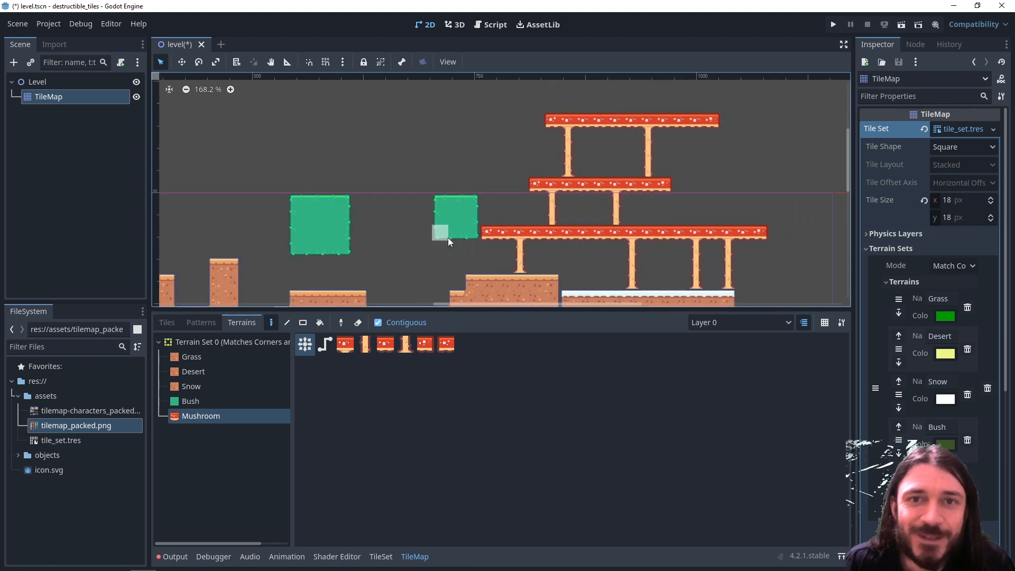